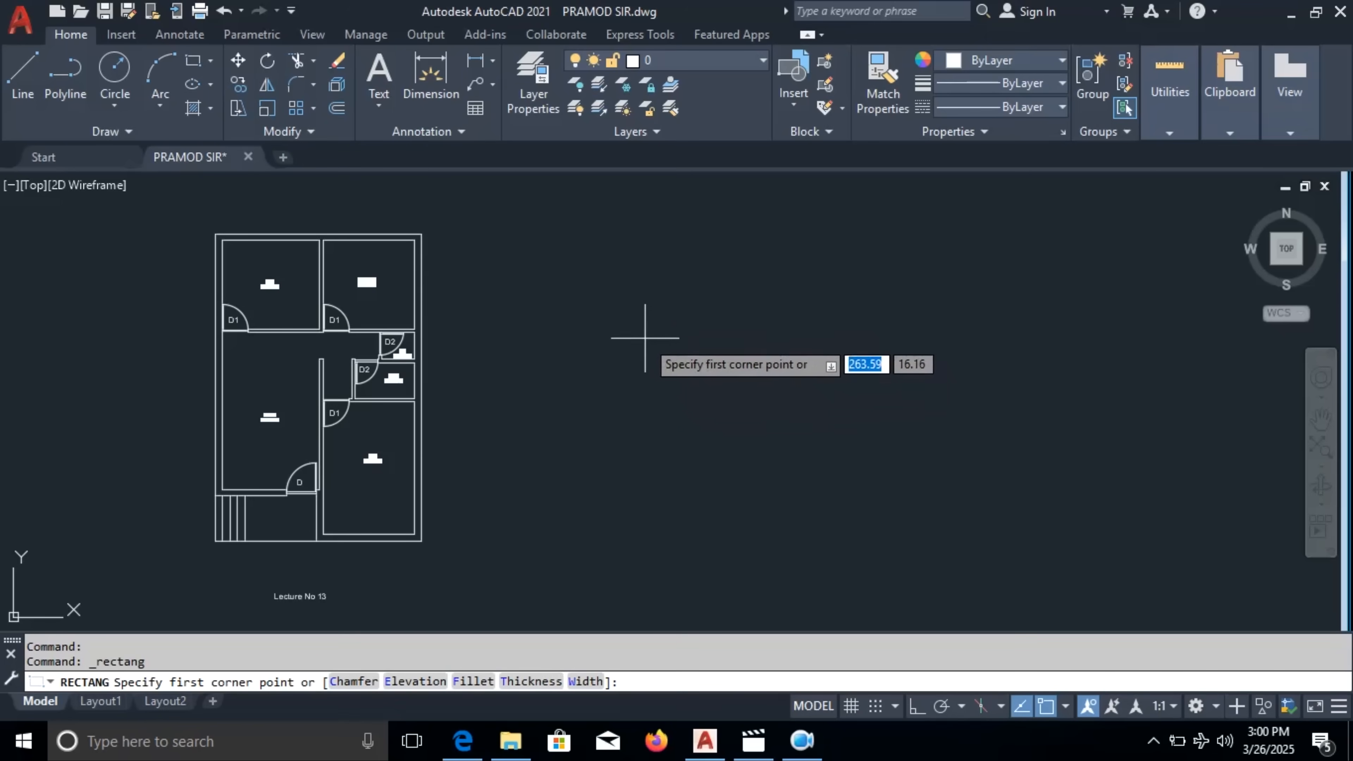
Draw a rectangle 1.80 wide and 0.23 high in the empty area beside the floor plan
{"action": "left_click", "coordinate": [635, 318]}
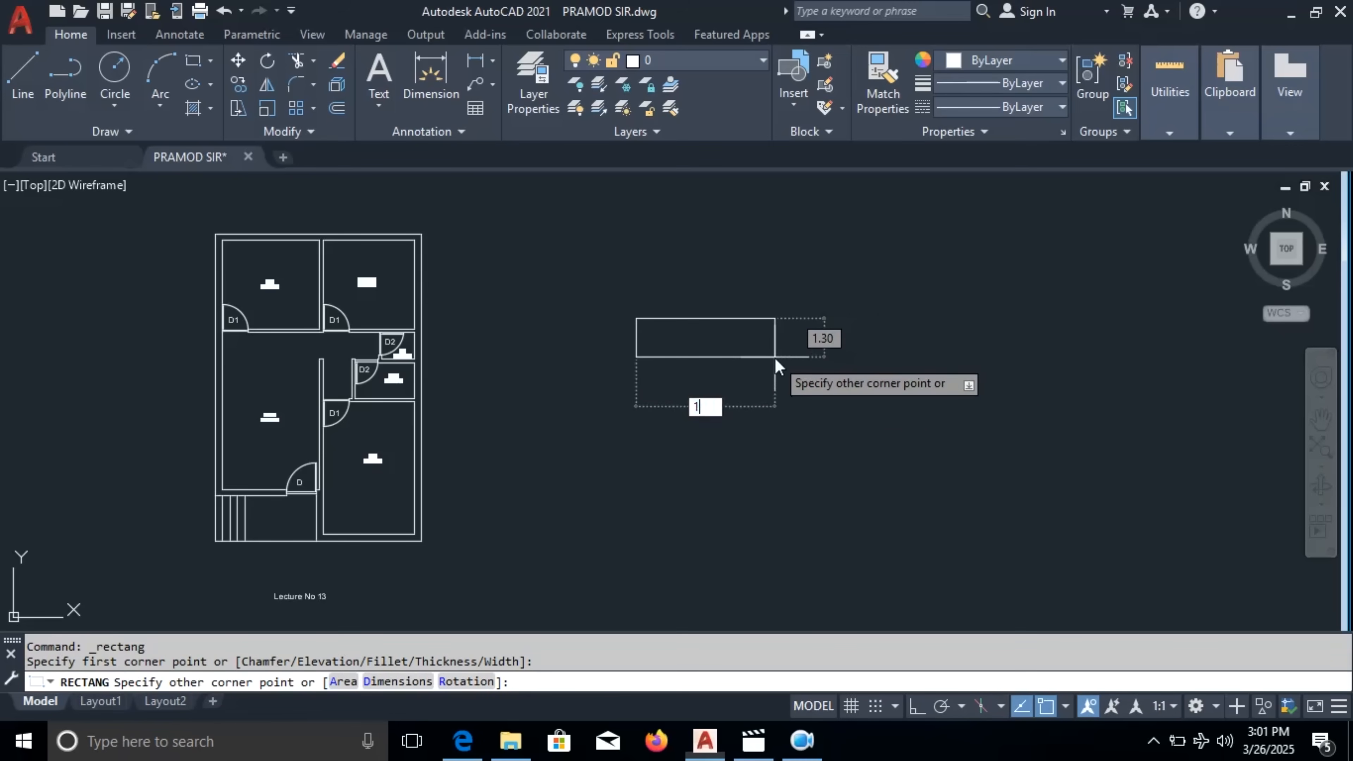
{"action": "type", "text": ".8"}
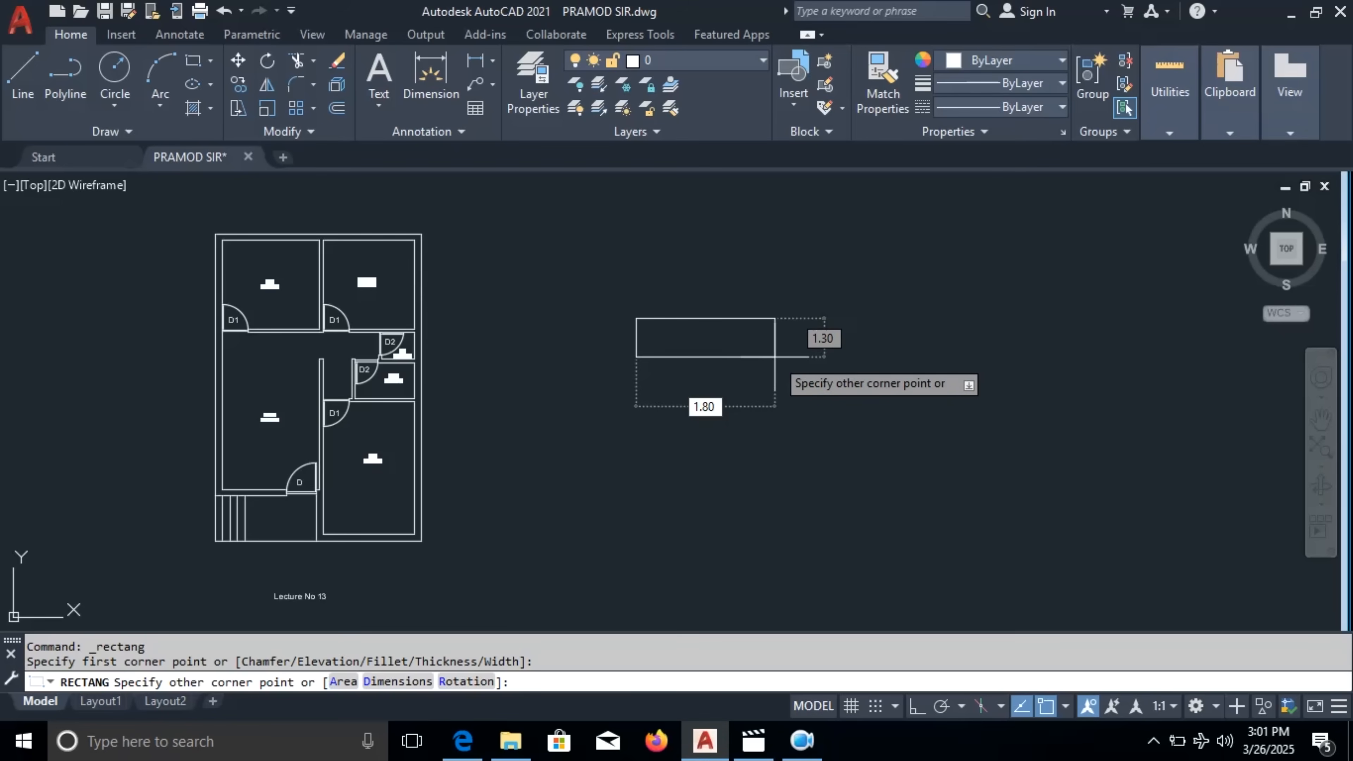
{"action": "key", "text": "Tab"}
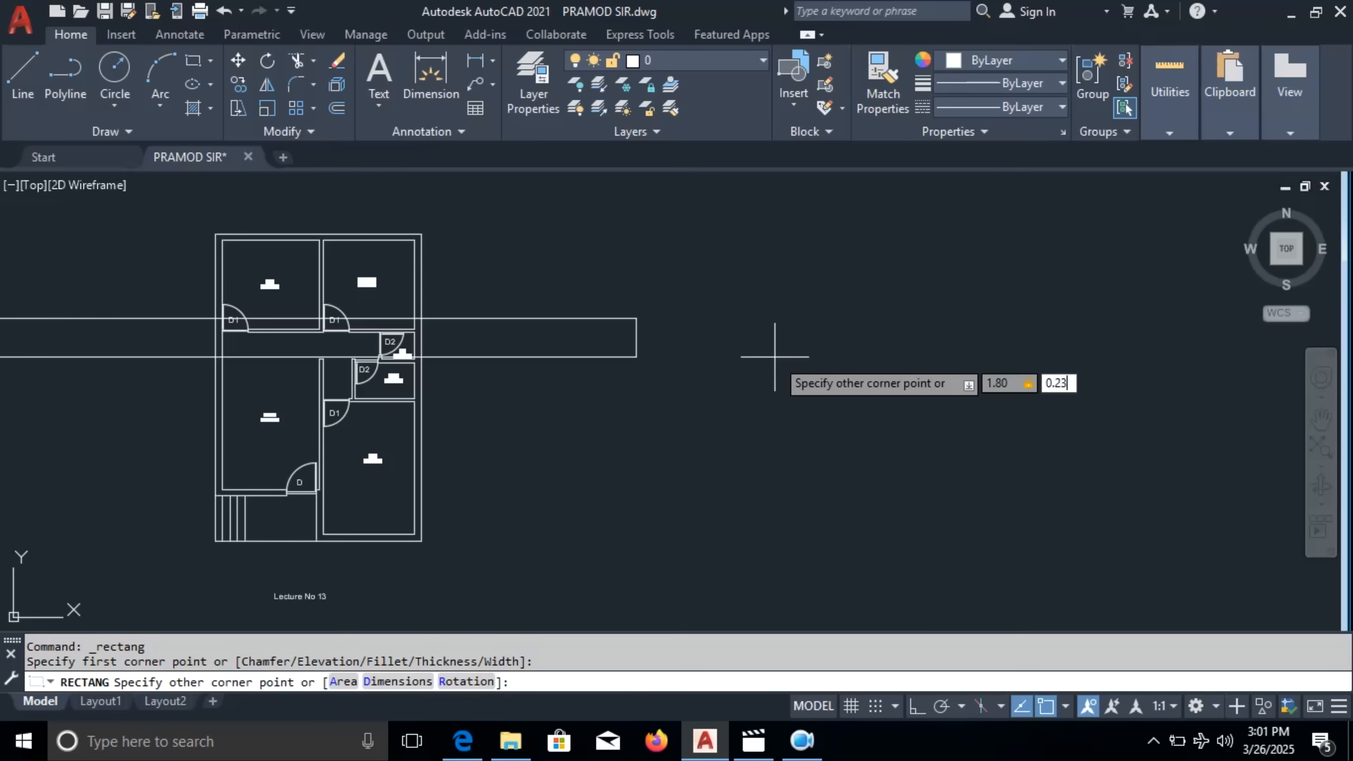
{"action": "key", "text": "Return"}
Add a linear dimension for the rectangle's length, placed above it
{"action": "scroll", "coordinate": [642, 311], "scroll_direction": "up", "scroll_amount": 8}
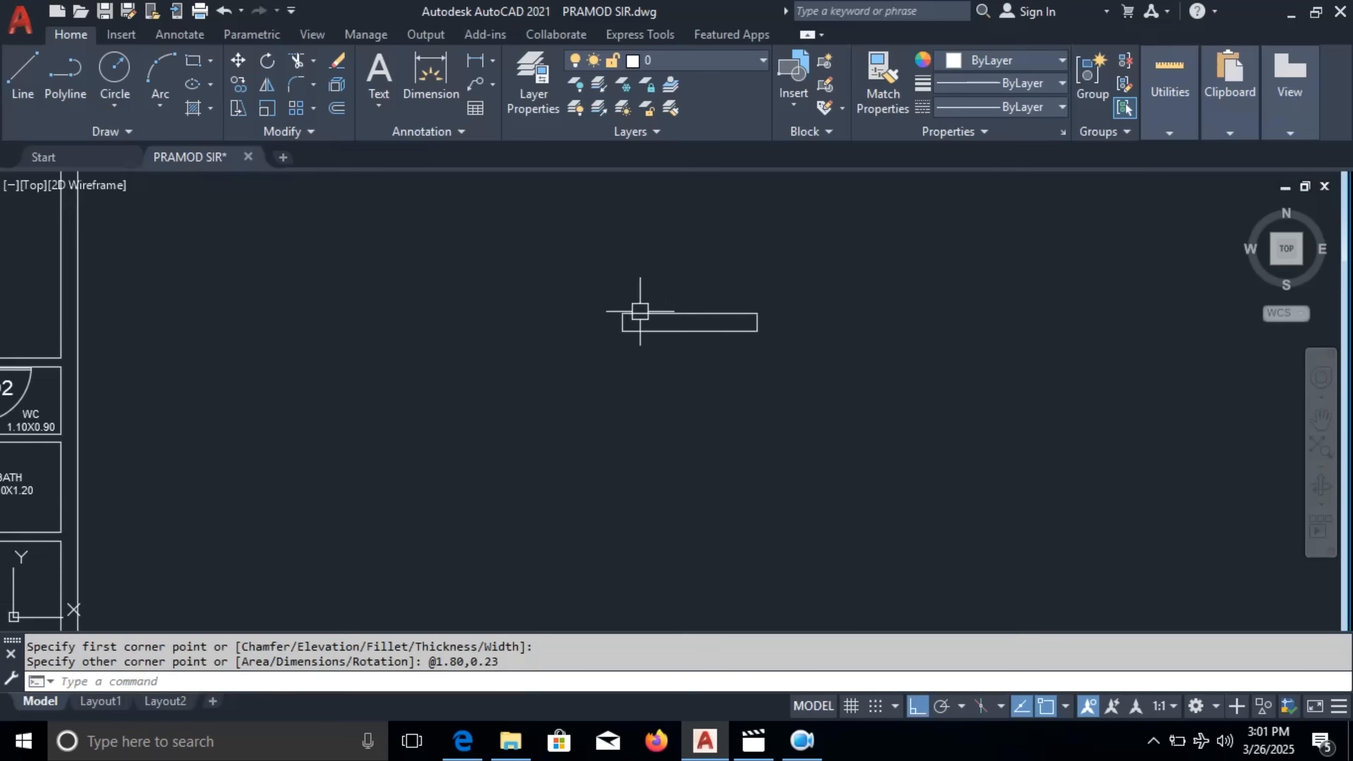
{"action": "middle_click_drag", "start_coordinate": [674, 311], "coordinate": [599, 393]}
{"action": "scroll", "coordinate": [581, 360], "scroll_direction": "down", "scroll_amount": 2}
{"action": "left_click", "coordinate": [476, 60]}
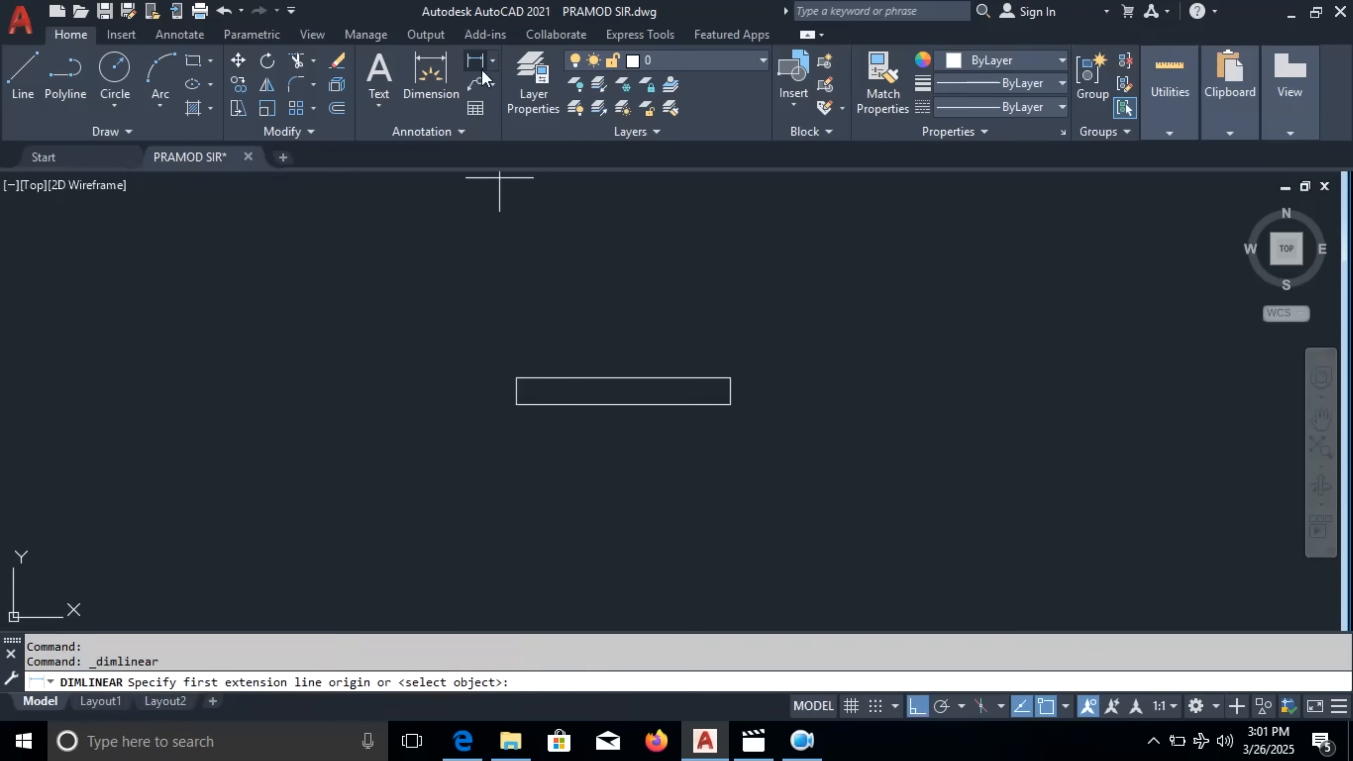
{"action": "left_click", "coordinate": [516, 377]}
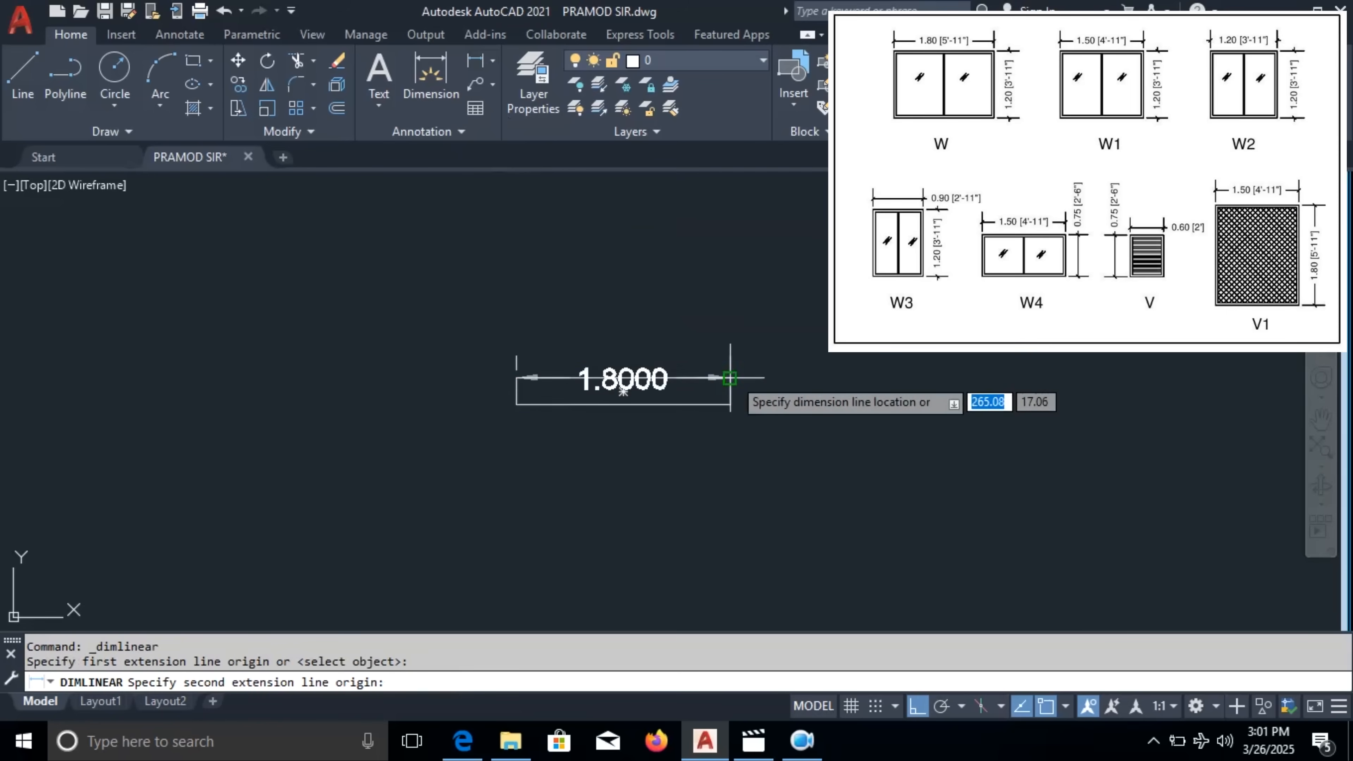
{"action": "left_click", "coordinate": [730, 378]}
{"action": "left_click", "coordinate": [727, 333]}
Add a linear dimension for the rectangle's height, placed beside its left edge
{"action": "middle_click_drag", "start_coordinate": [751, 427], "coordinate": [797, 414]}
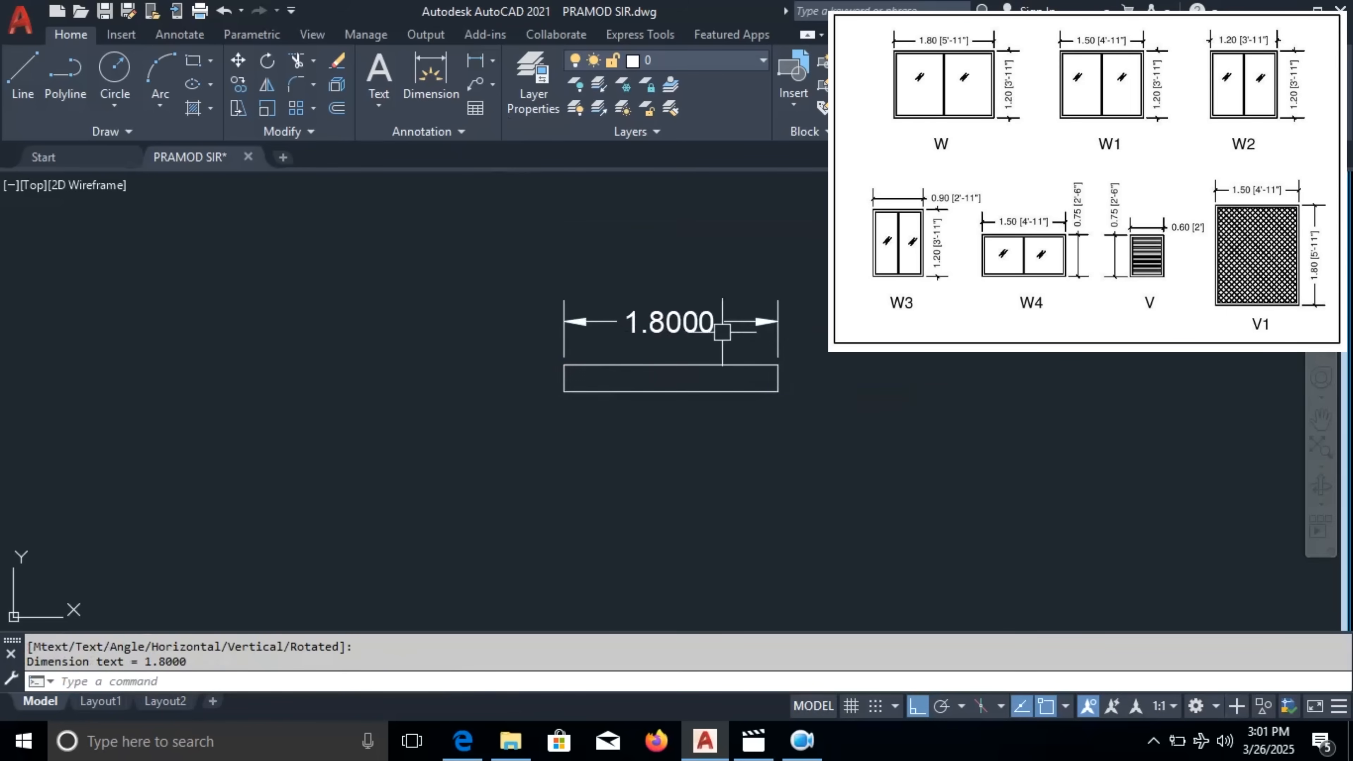
{"action": "left_click", "coordinate": [480, 63]}
{"action": "left_click", "coordinate": [564, 365]}
{"action": "left_click", "coordinate": [564, 392]}
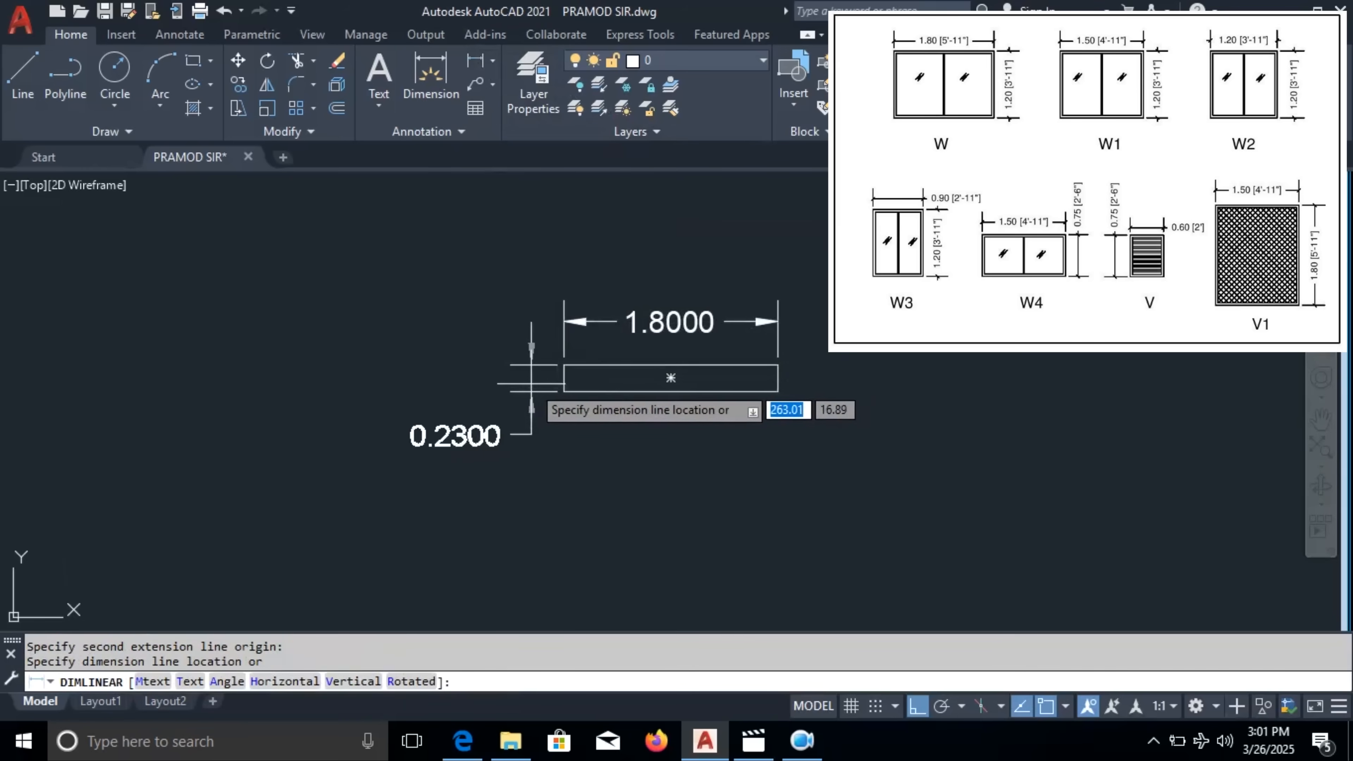
{"action": "left_click", "coordinate": [518, 382]}
Delete the length and height dimensions of the rectangle
{"action": "left_click", "coordinate": [708, 320]}
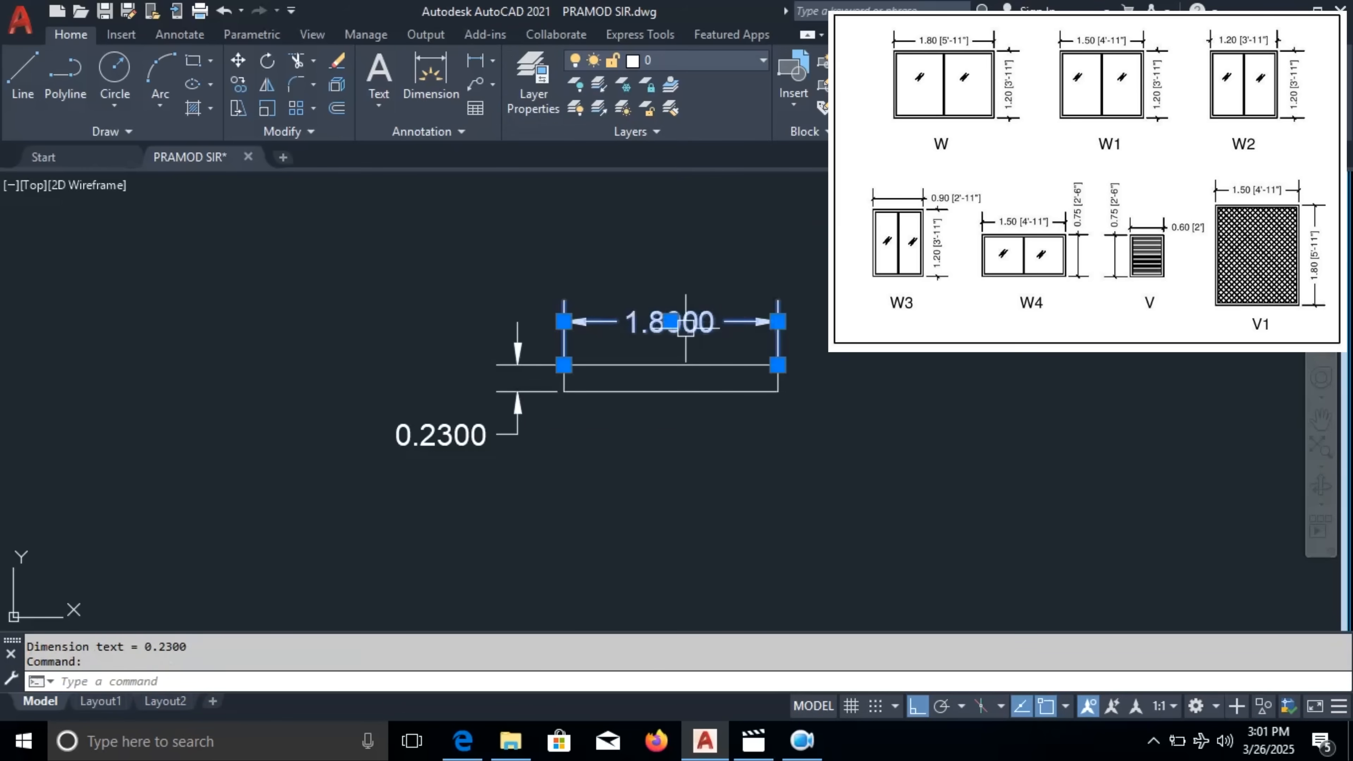
{"action": "key", "text": "Delete"}
{"action": "left_click", "coordinate": [517, 426]}
{"action": "key", "text": "Delete"}
Draw a horizontal line through the rectangle between the midpoints of its two short sides
{"action": "middle_click_drag", "start_coordinate": [690, 396], "coordinate": [588, 404]}
{"action": "left_click", "coordinate": [28, 61]}
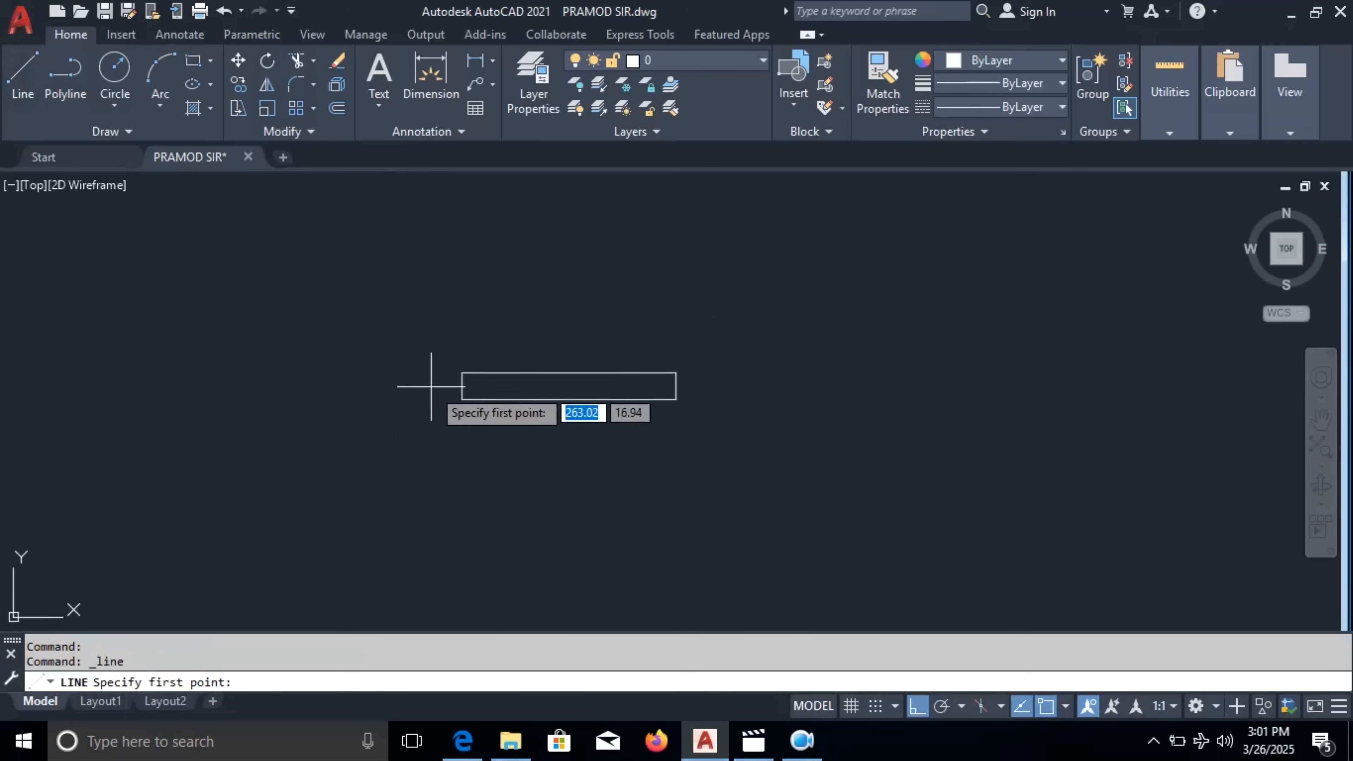
{"action": "left_click", "coordinate": [462, 385]}
{"action": "left_click", "coordinate": [678, 385]}
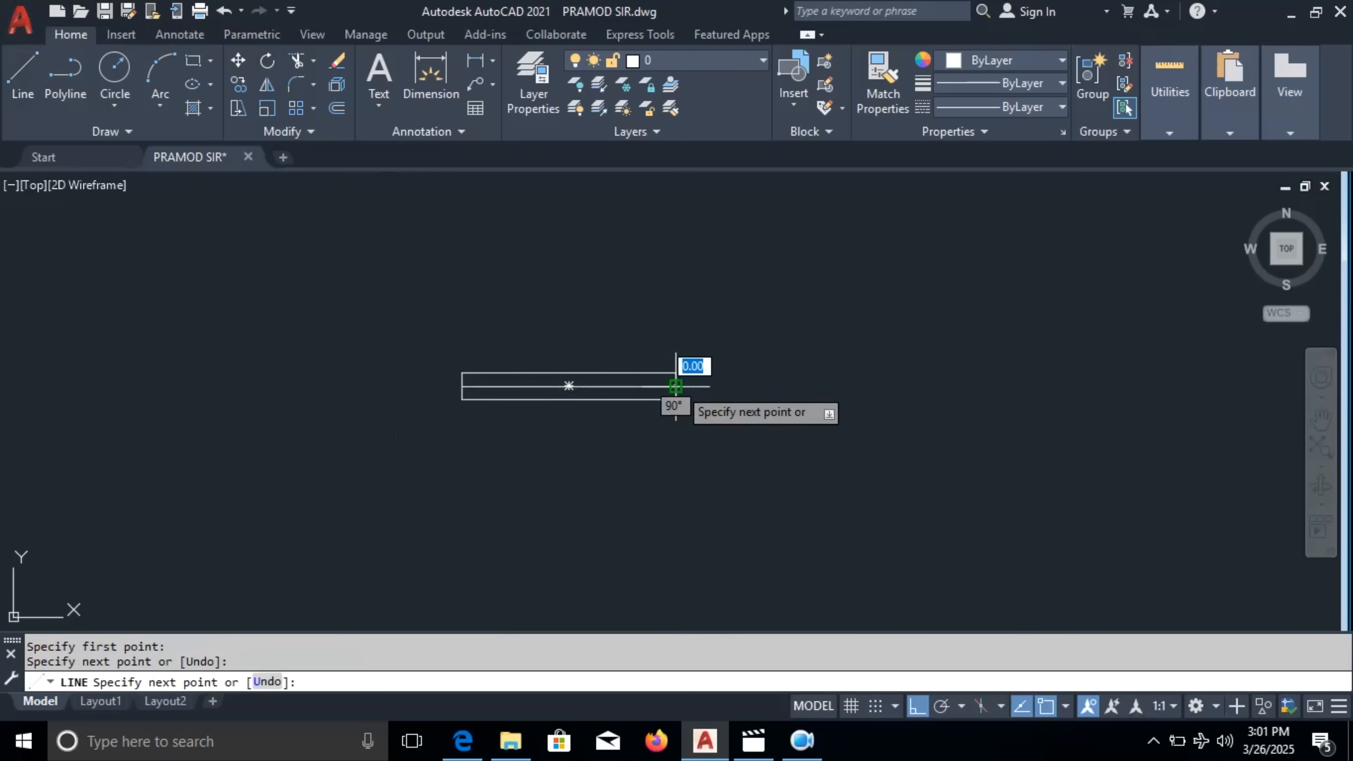
{"action": "key", "text": "Escape"}
Offset the rectangle's centre line by 0.02 upward and downward
{"action": "scroll", "coordinate": [647, 375], "scroll_direction": "up", "scroll_amount": 2}
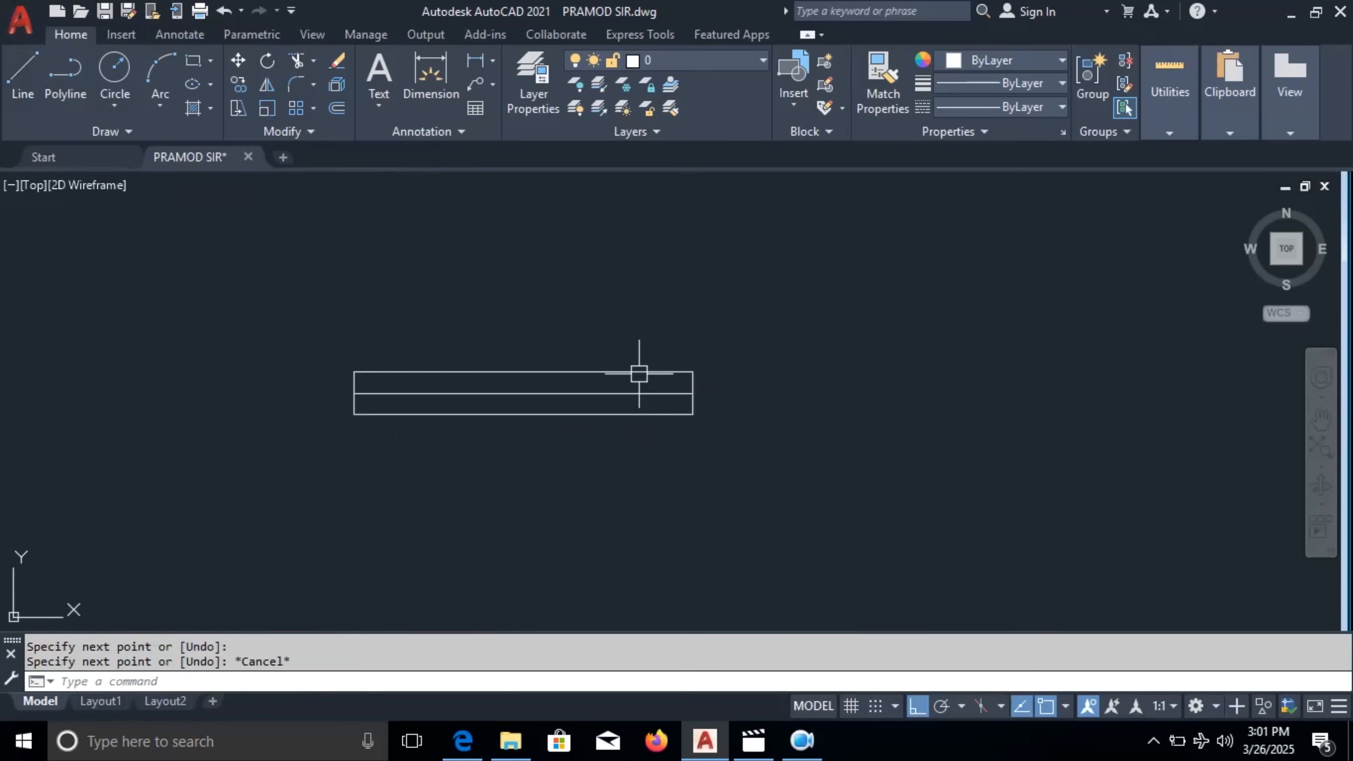
{"action": "left_click", "coordinate": [337, 109]}
{"action": "type", "text": "0.0"}
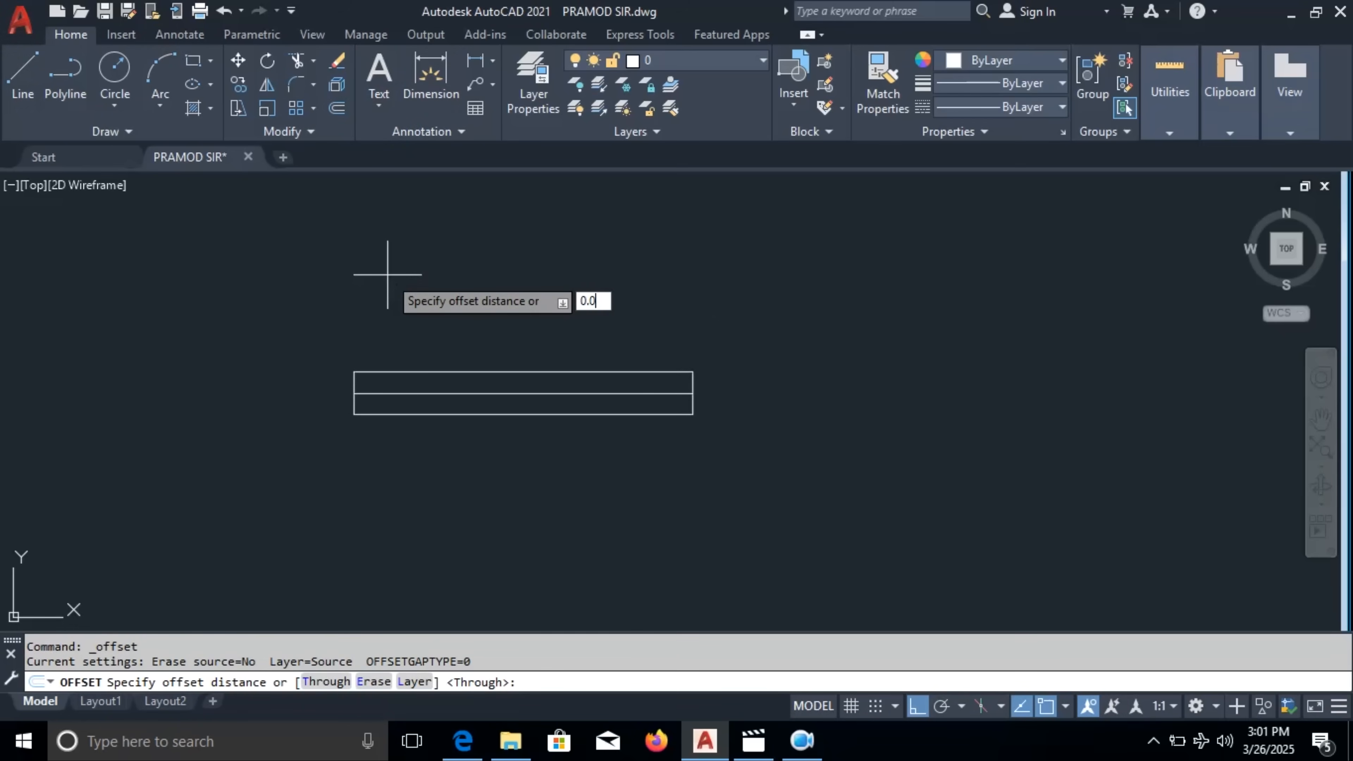
{"action": "type", "text": "2"}
{"action": "key", "text": "Return"}
{"action": "left_click", "coordinate": [444, 394]}
{"action": "left_click", "coordinate": [490, 323]}
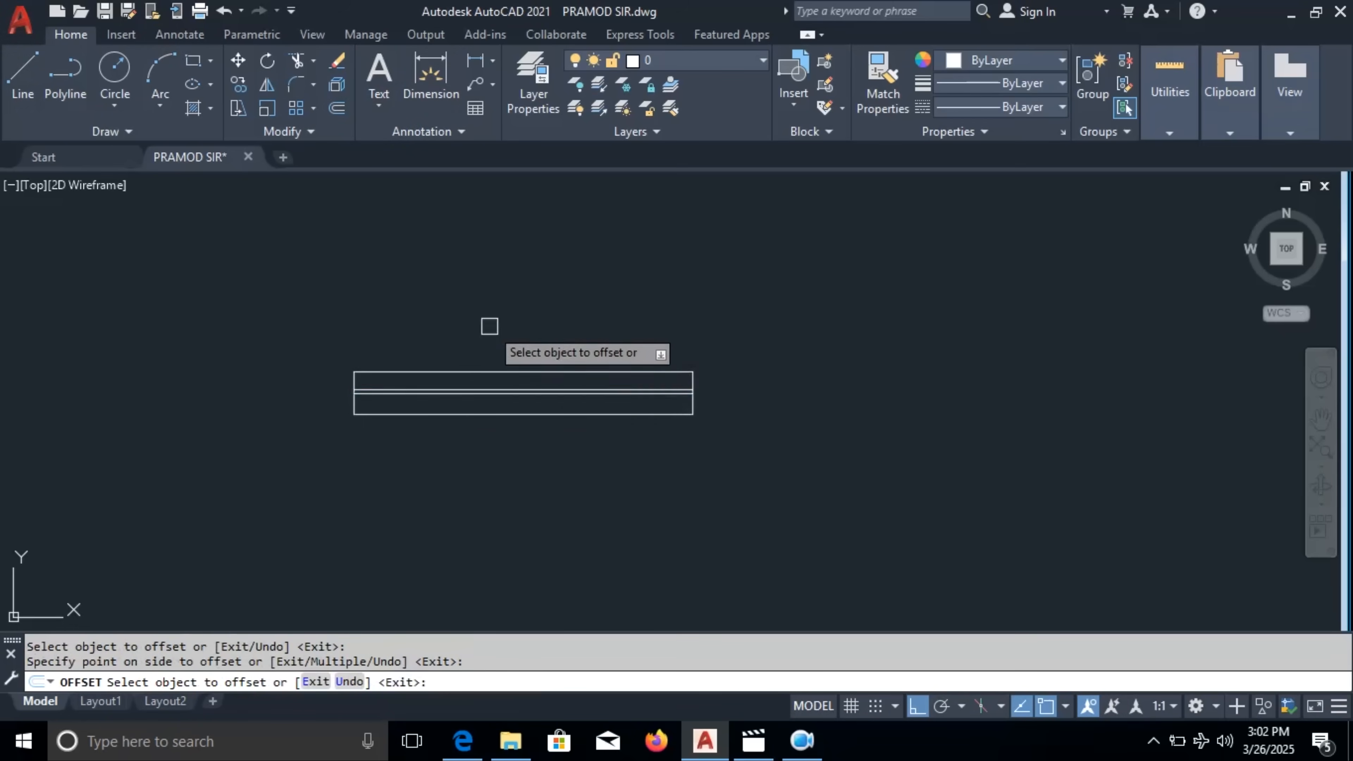
{"action": "left_click", "coordinate": [480, 398]}
{"action": "left_click", "coordinate": [469, 473]}
{"action": "scroll", "coordinate": [506, 393], "scroll_direction": "up", "scroll_amount": 4}
{"action": "key", "text": "Escape"}
Delete the original centre line between the two offset lines
{"action": "left_click", "coordinate": [504, 391]}
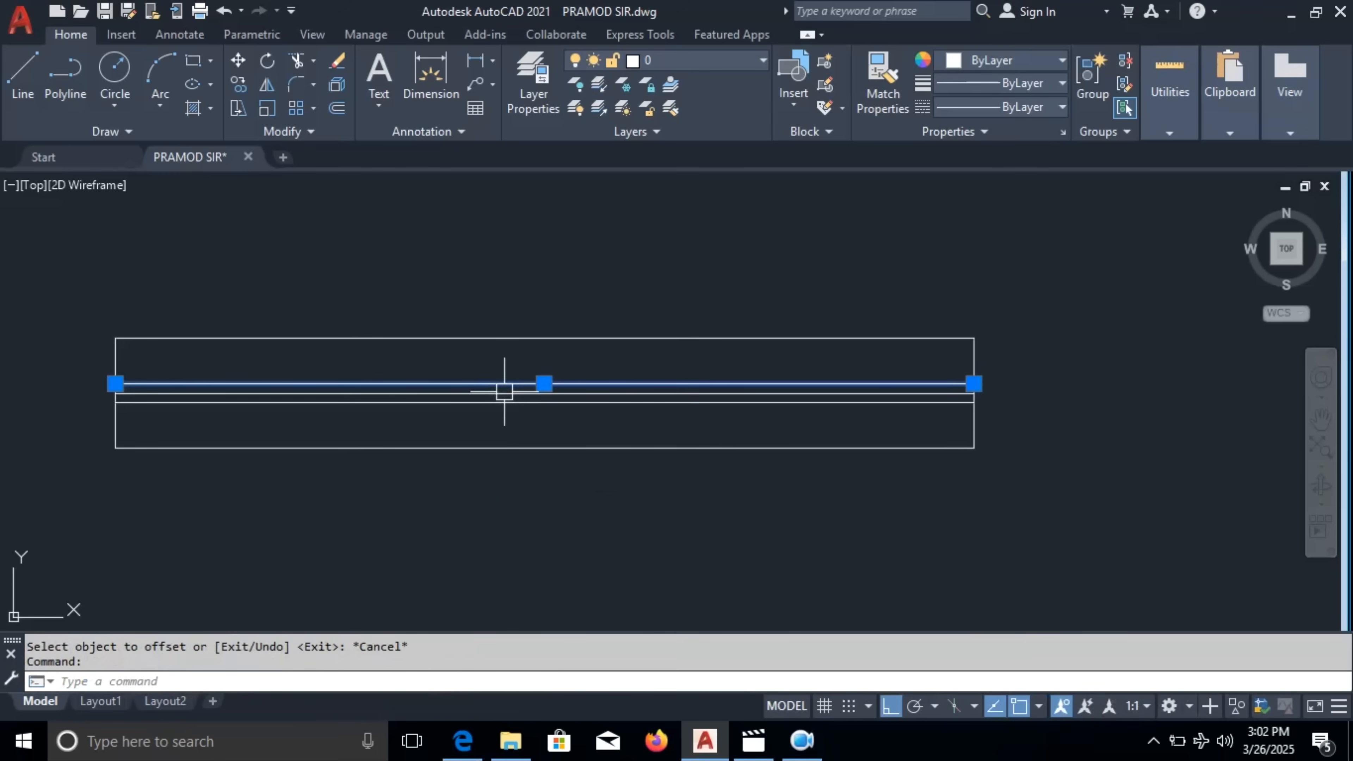
{"action": "key", "text": "Escape"}
{"action": "left_click", "coordinate": [544, 394]}
{"action": "key", "text": "Delete"}
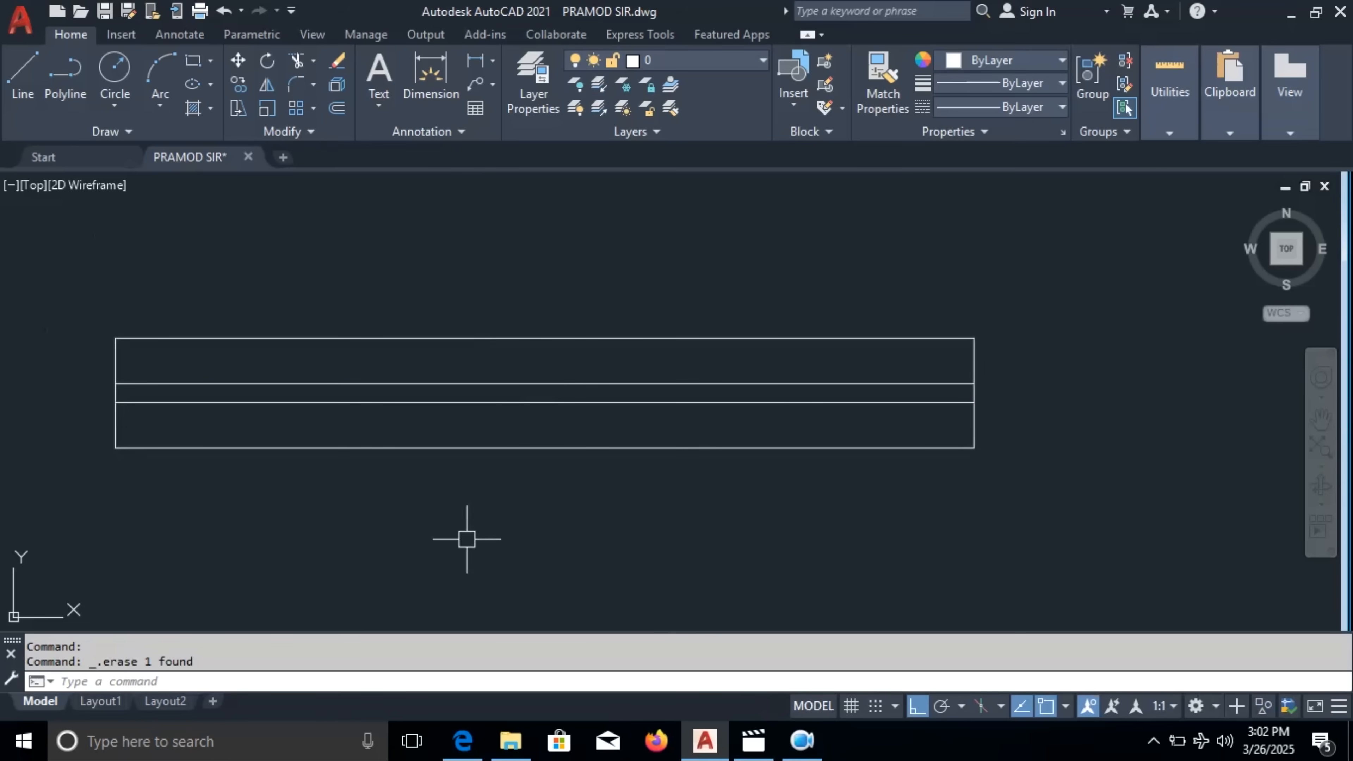
Group the rectangle and its two inner lines into a single window symbol
{"action": "left_click", "coordinate": [38, 284]}
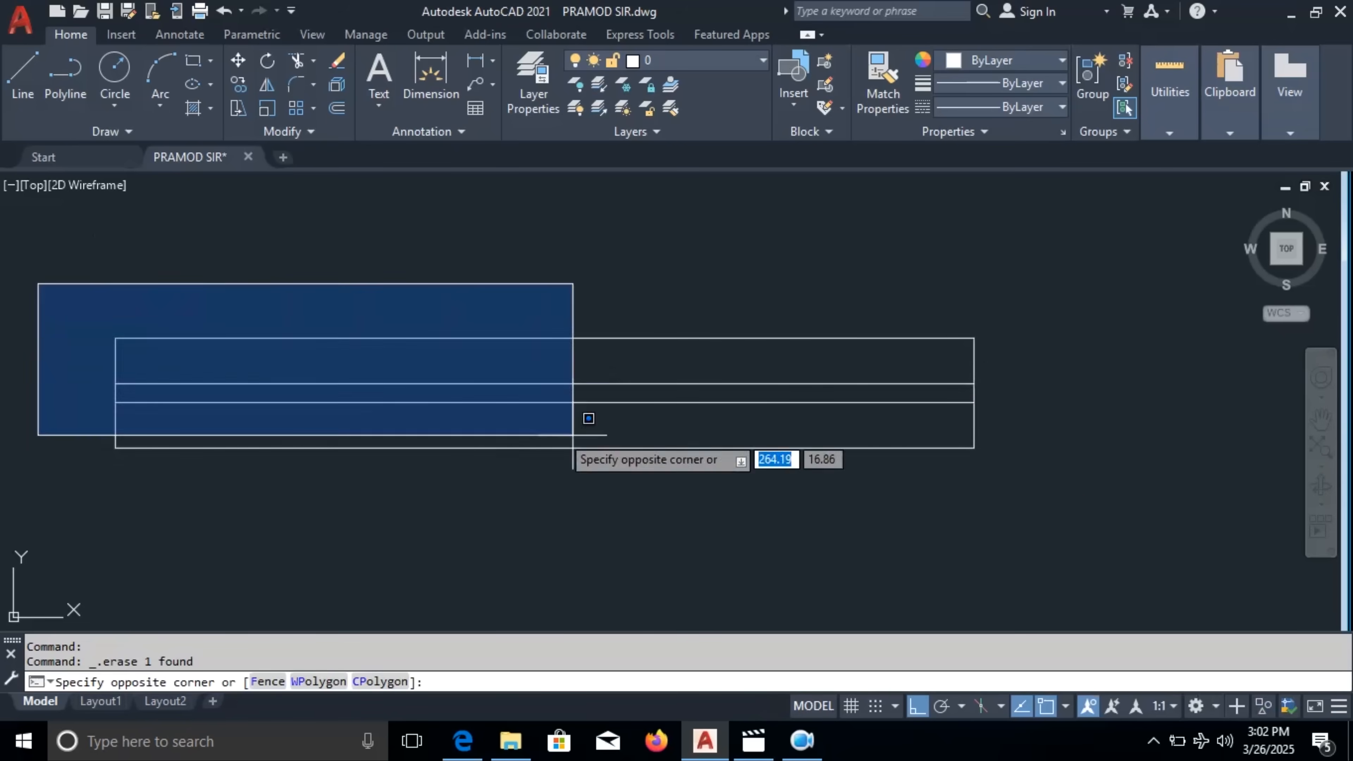
{"action": "left_click", "coordinate": [1072, 521]}
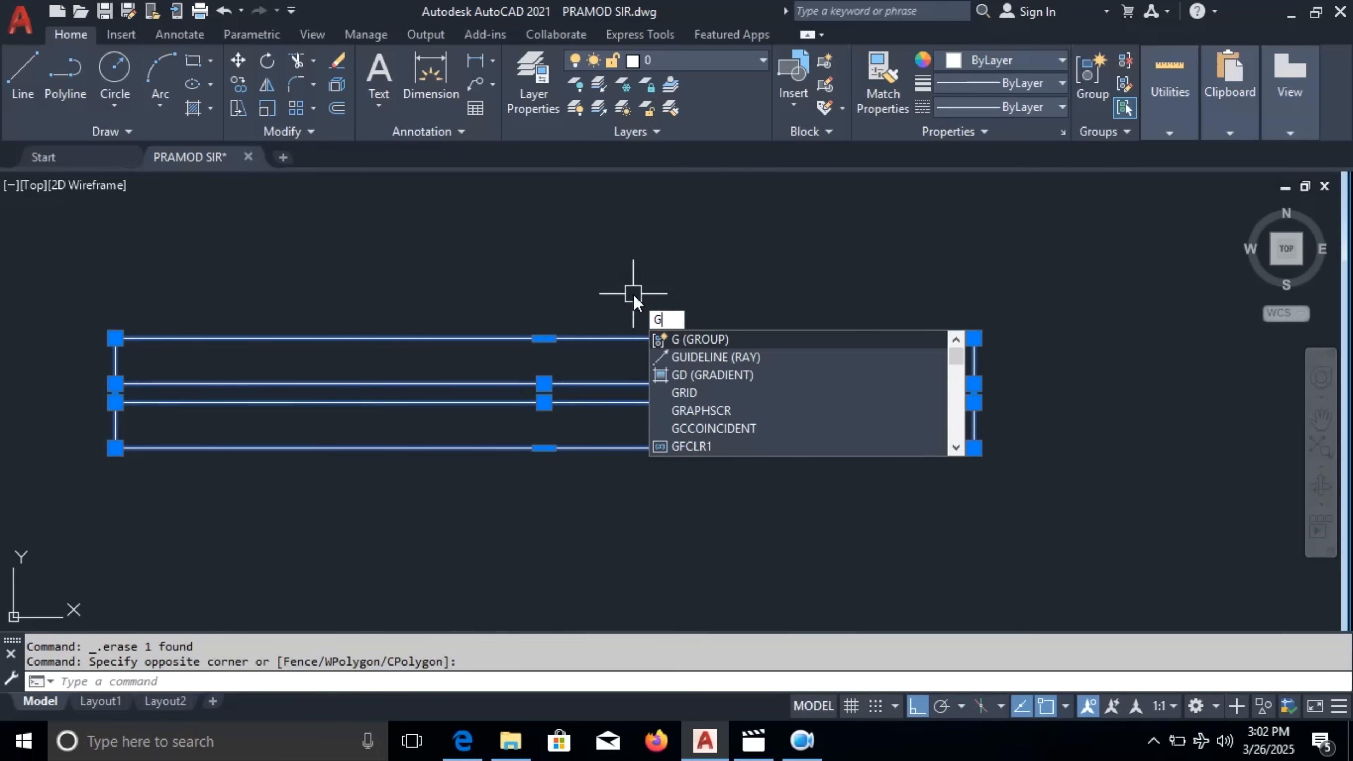
{"action": "key", "text": "Return"}
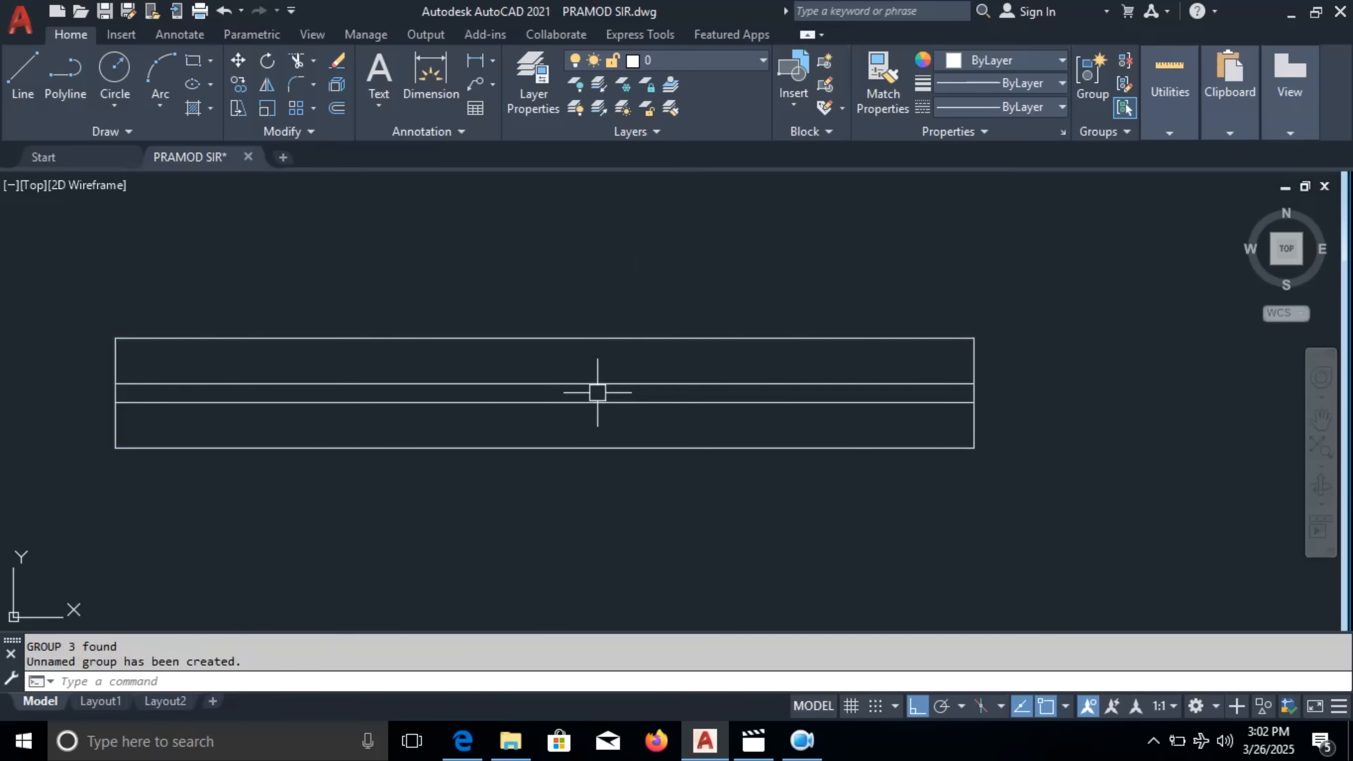
Add the multiline text label "W" to the right of the window symbol
{"action": "left_click", "coordinate": [379, 70]}
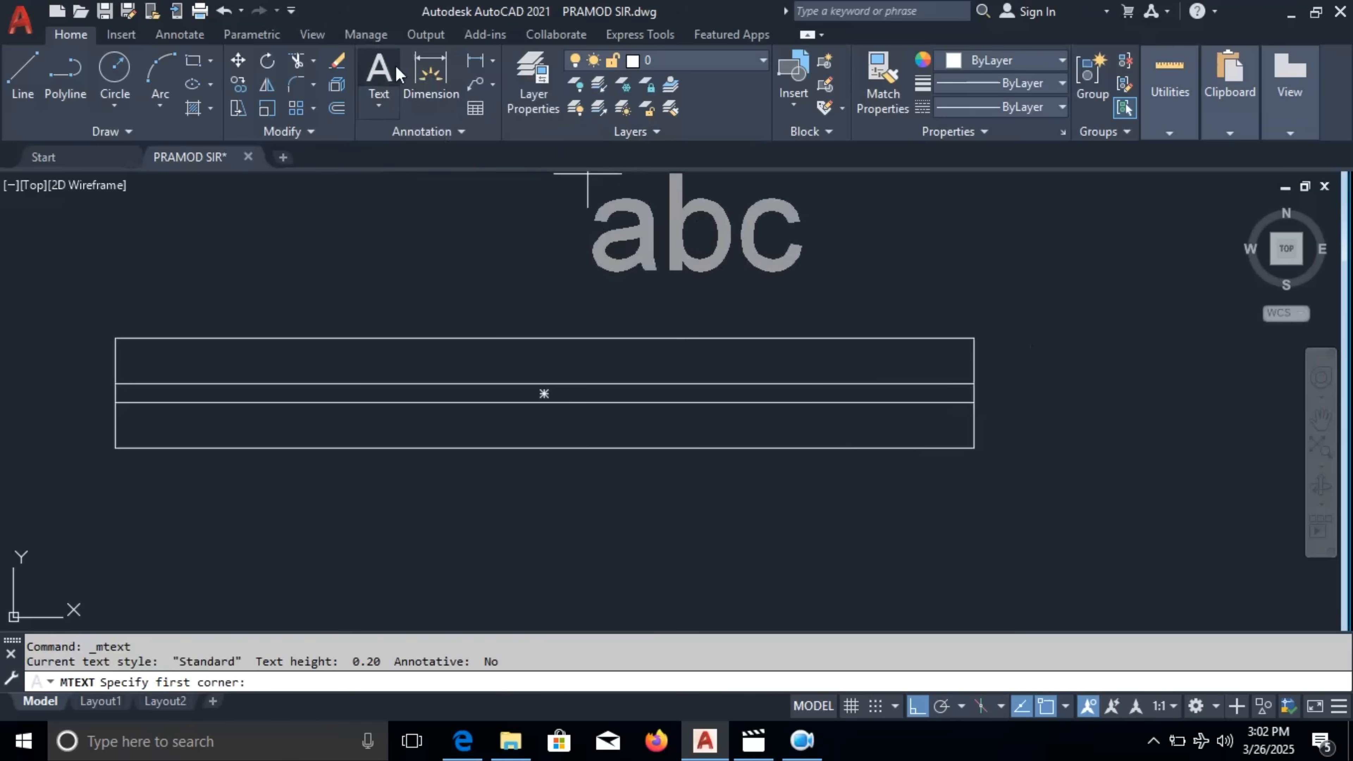
{"action": "left_click", "coordinate": [1066, 341]}
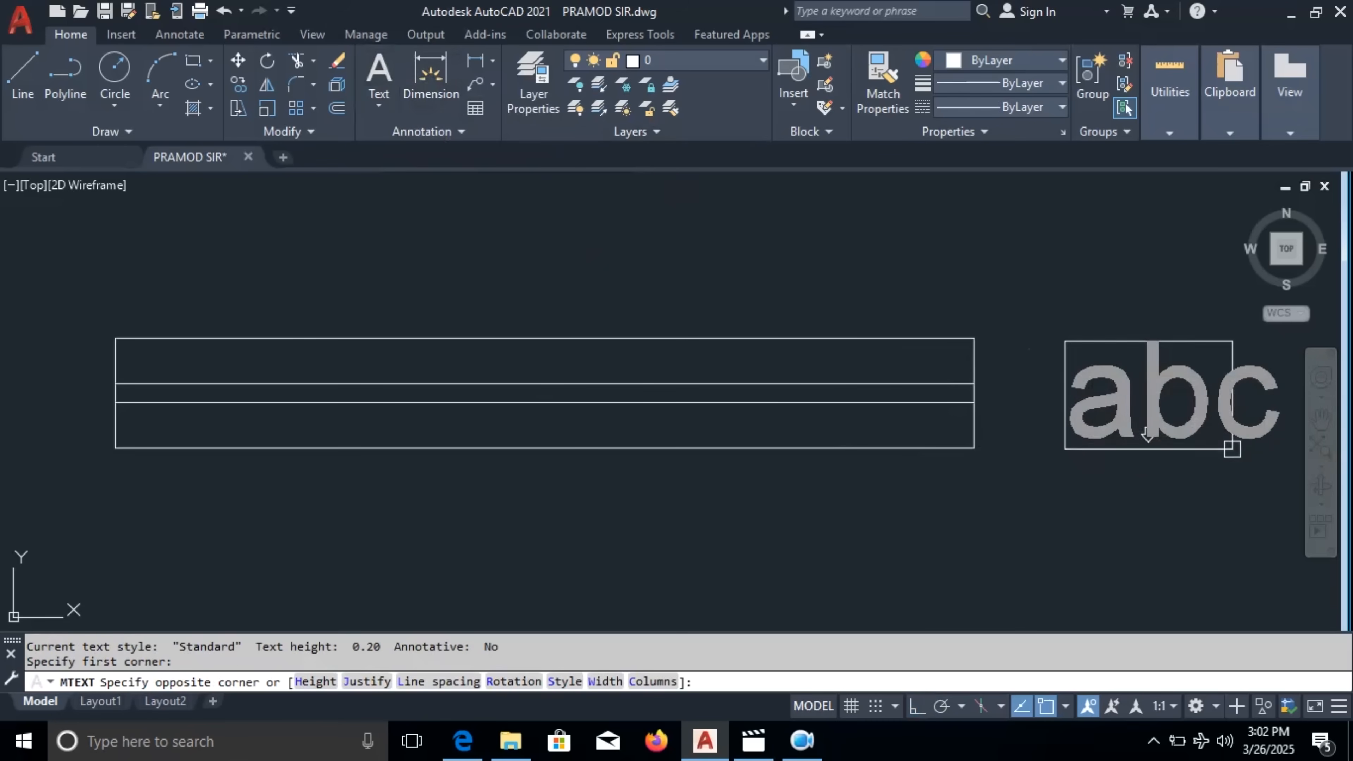
{"action": "left_click", "coordinate": [1232, 449]}
{"action": "type", "text": "W"}
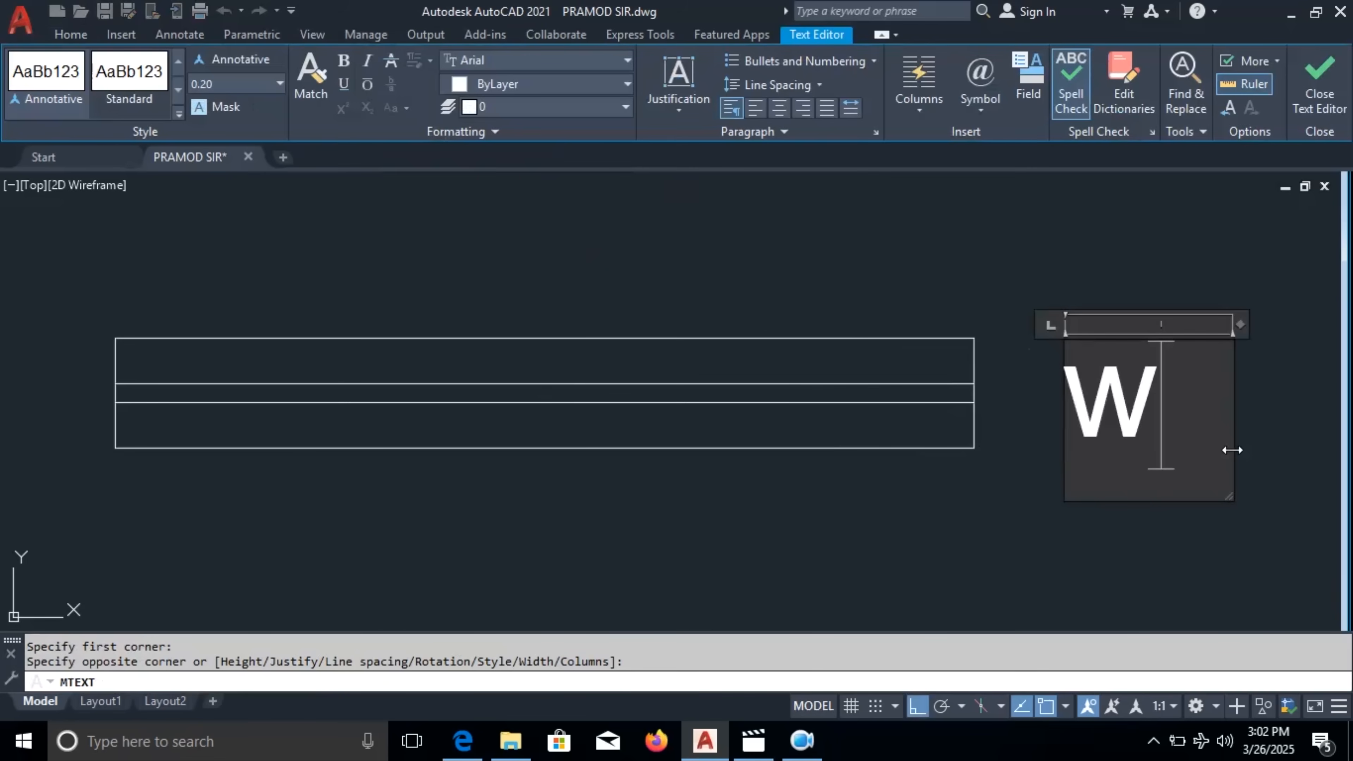
{"action": "left_click", "coordinate": [1191, 531]}
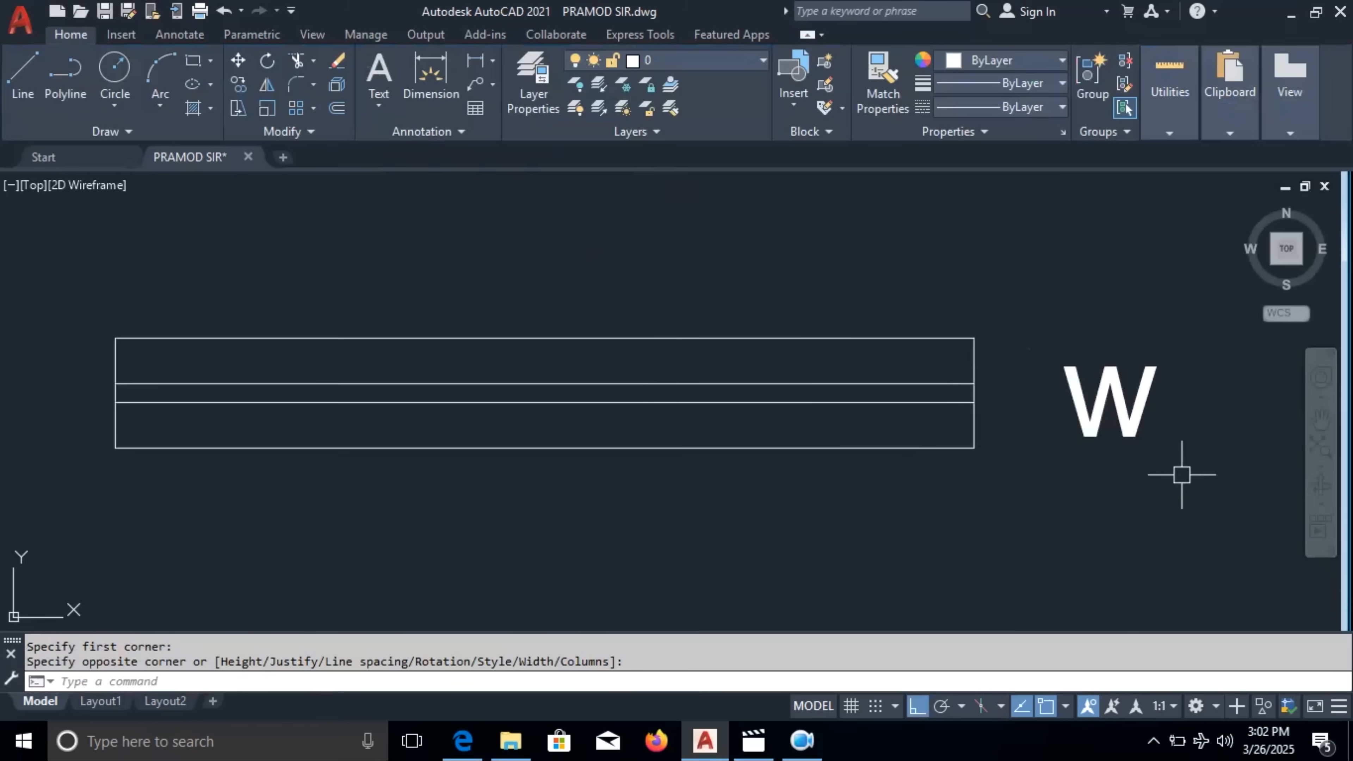
{"action": "double_click", "coordinate": [1133, 431]}
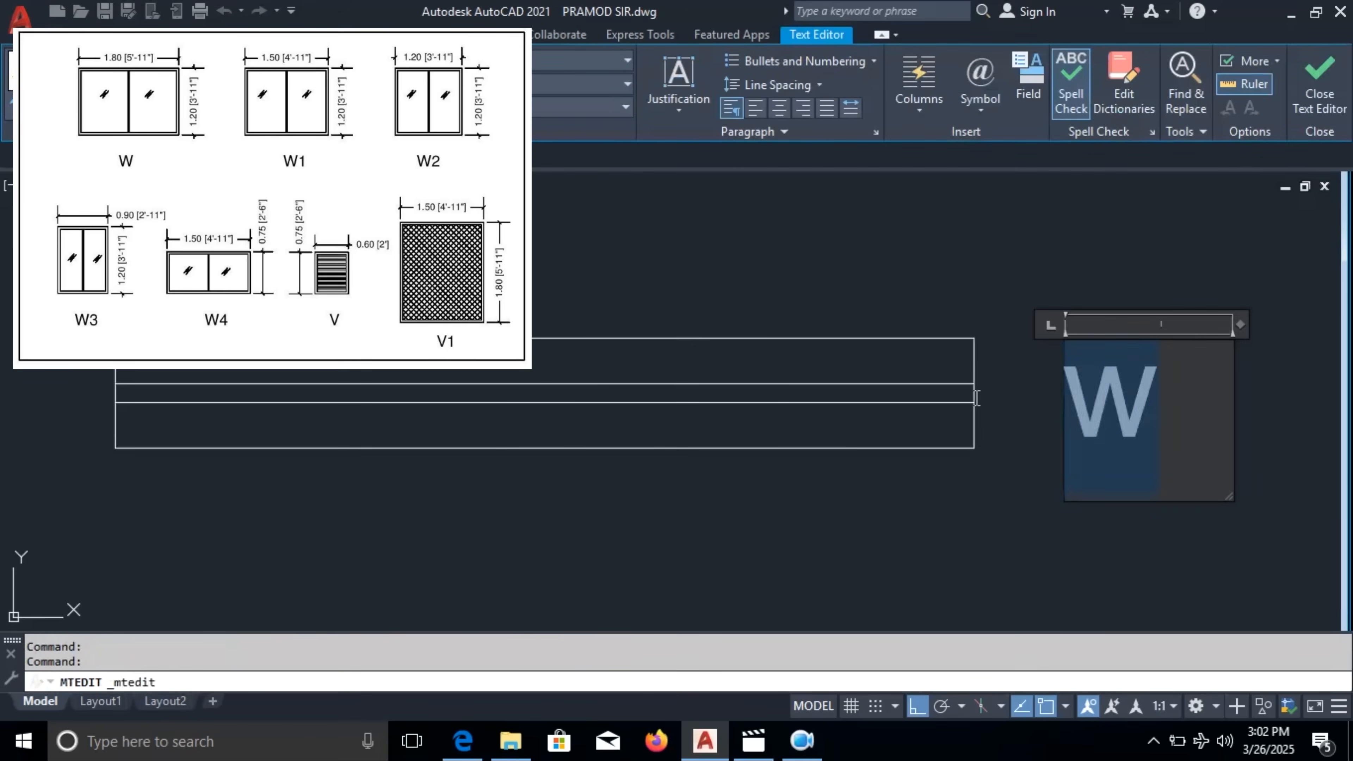
{"action": "key", "text": "Escape"}
Move the "W" label horizontally to the left side of the window symbol
{"action": "scroll", "coordinate": [1079, 416], "scroll_direction": "down", "scroll_amount": 2}
{"action": "left_click", "coordinate": [1114, 437]}
{"action": "left_click", "coordinate": [1076, 378]}
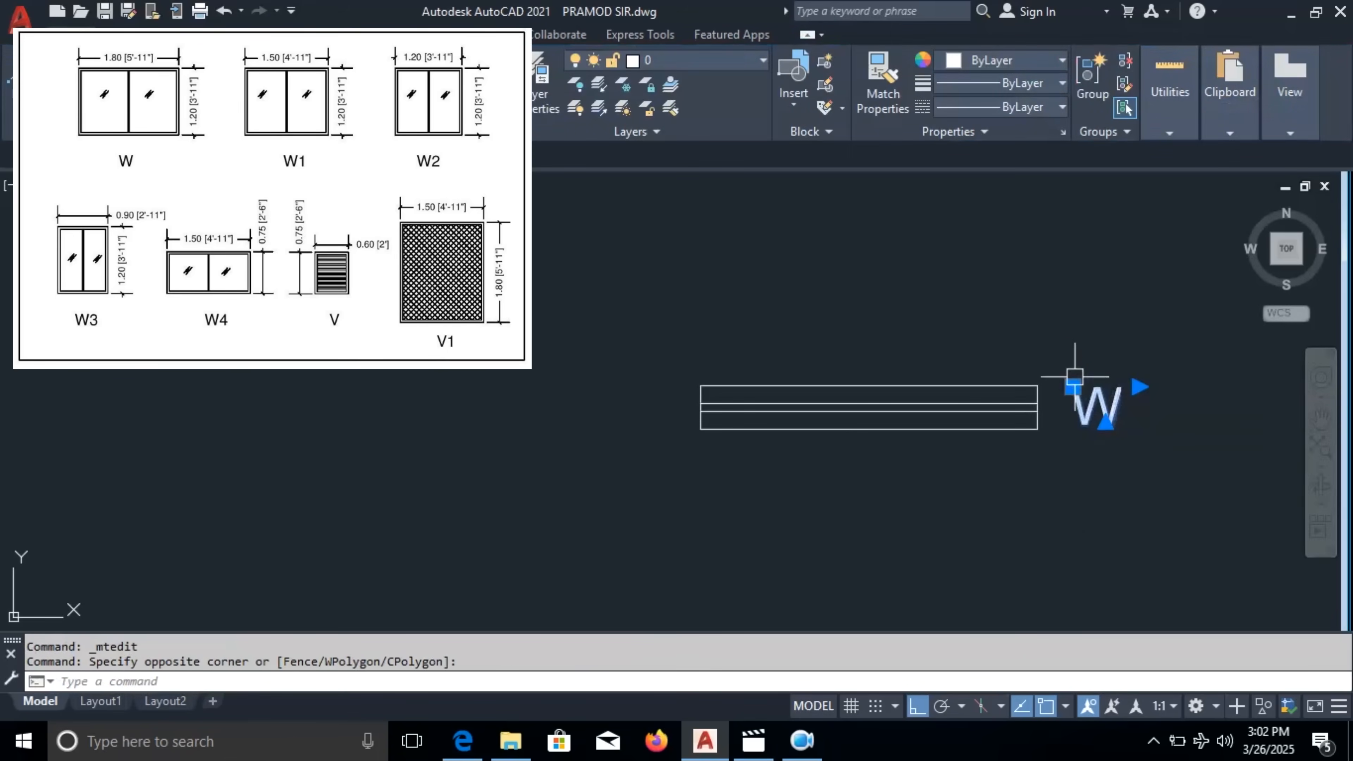
{"action": "type", "text": "m"}
{"action": "key", "text": "Return"}
{"action": "left_click", "coordinate": [1134, 487]}
{"action": "left_click", "coordinate": [624, 459]}
{"action": "key", "text": "Escape"}
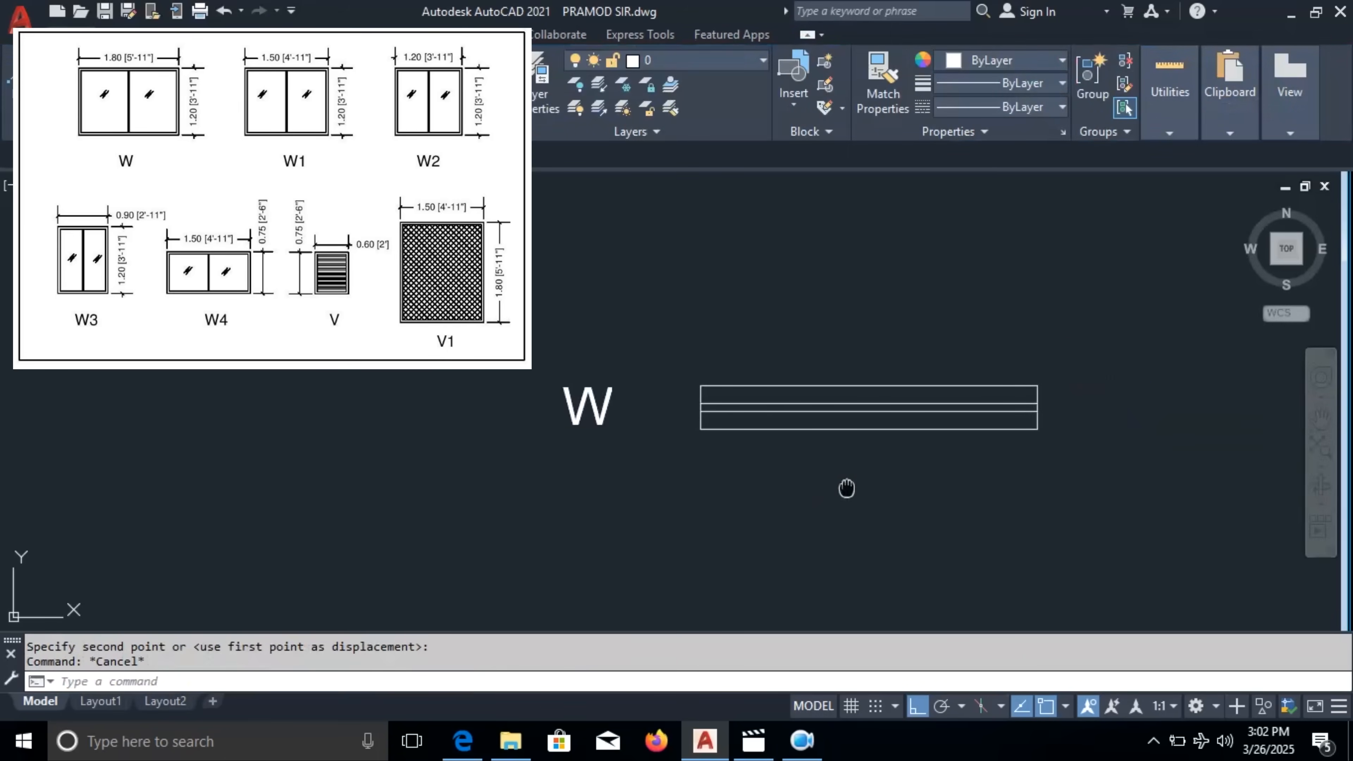
Draw a rectangle 1.50 wide and 0.23 high below window symbol W, aligned with its left edge
{"action": "middle_click_drag", "start_coordinate": [846, 486], "coordinate": [794, 474]}
{"action": "middle_click_drag", "start_coordinate": [717, 393], "coordinate": [659, 321]}
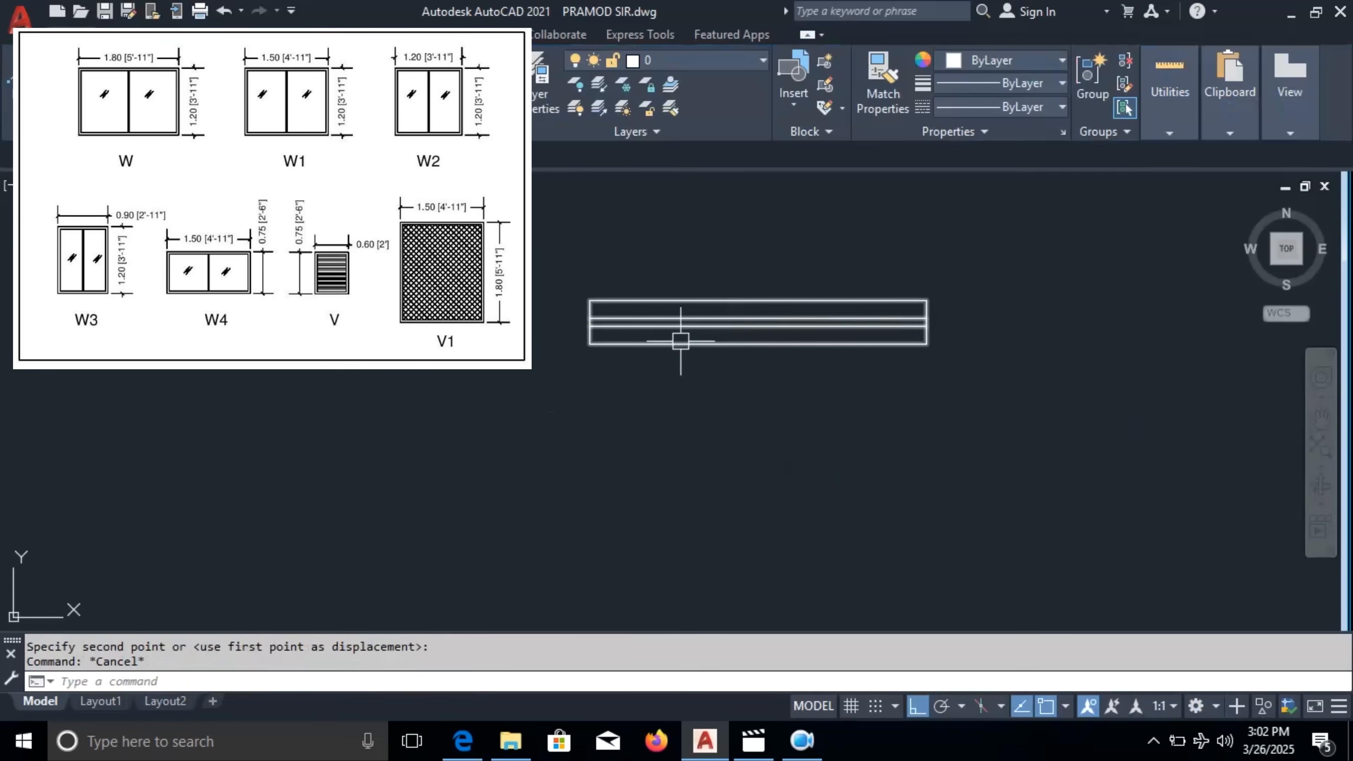
{"action": "left_click", "coordinate": [192, 63]}
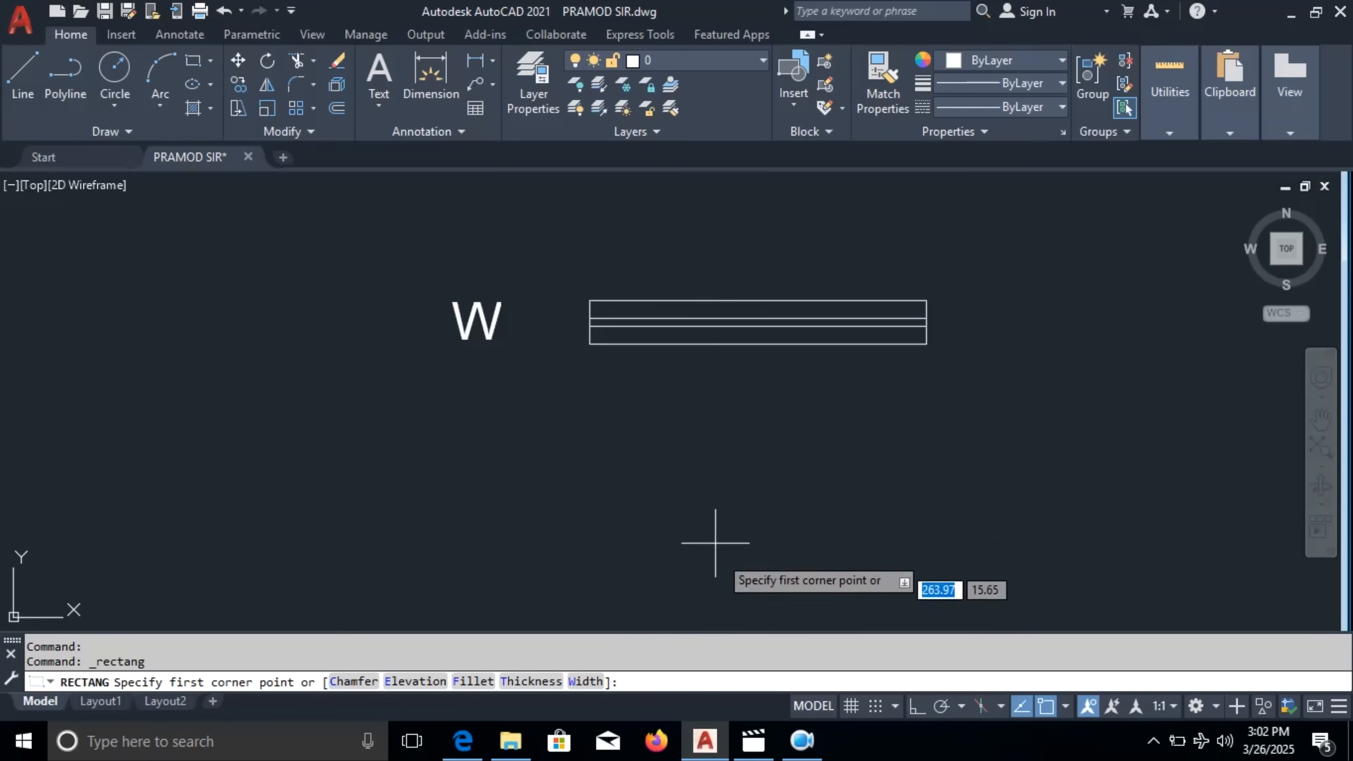
{"action": "left_click", "coordinate": [589, 435]}
{"action": "type", "text": "1.5"}
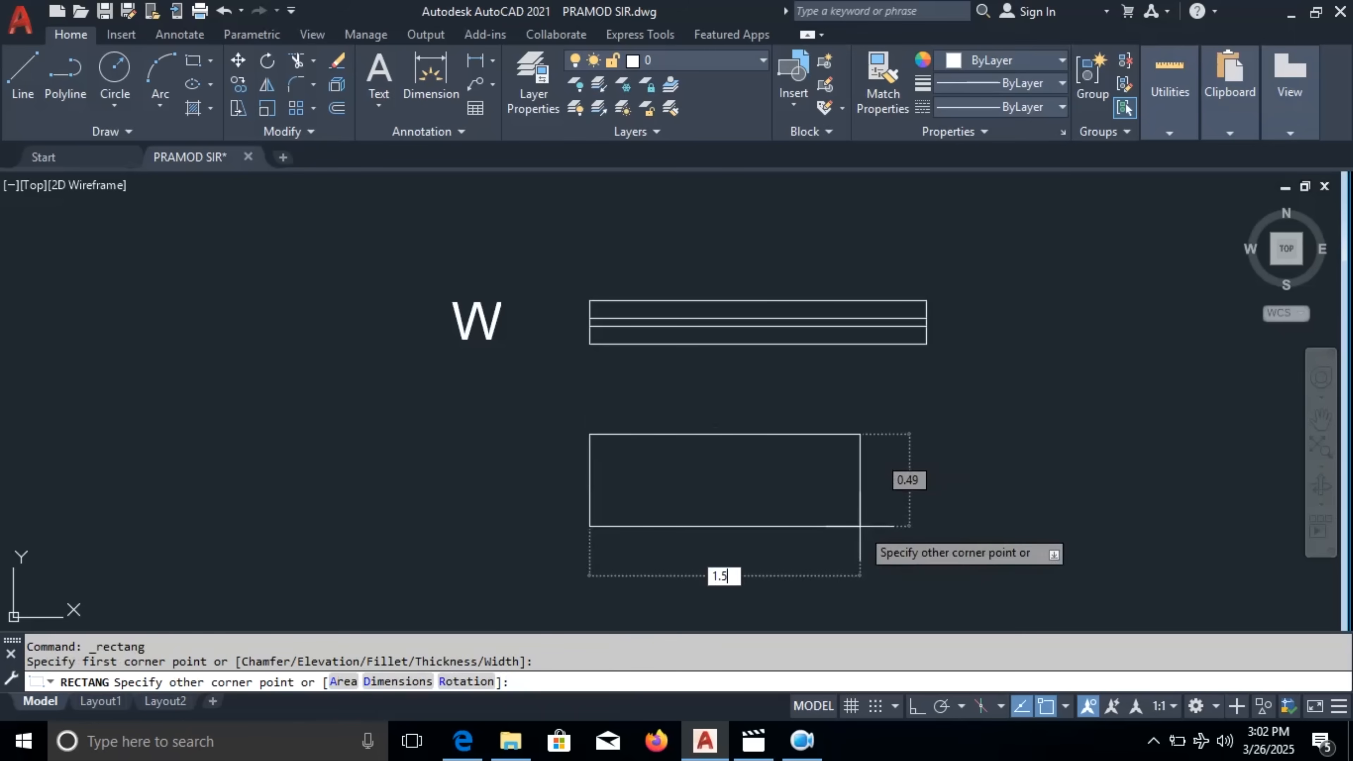
{"action": "key", "text": "Tab"}
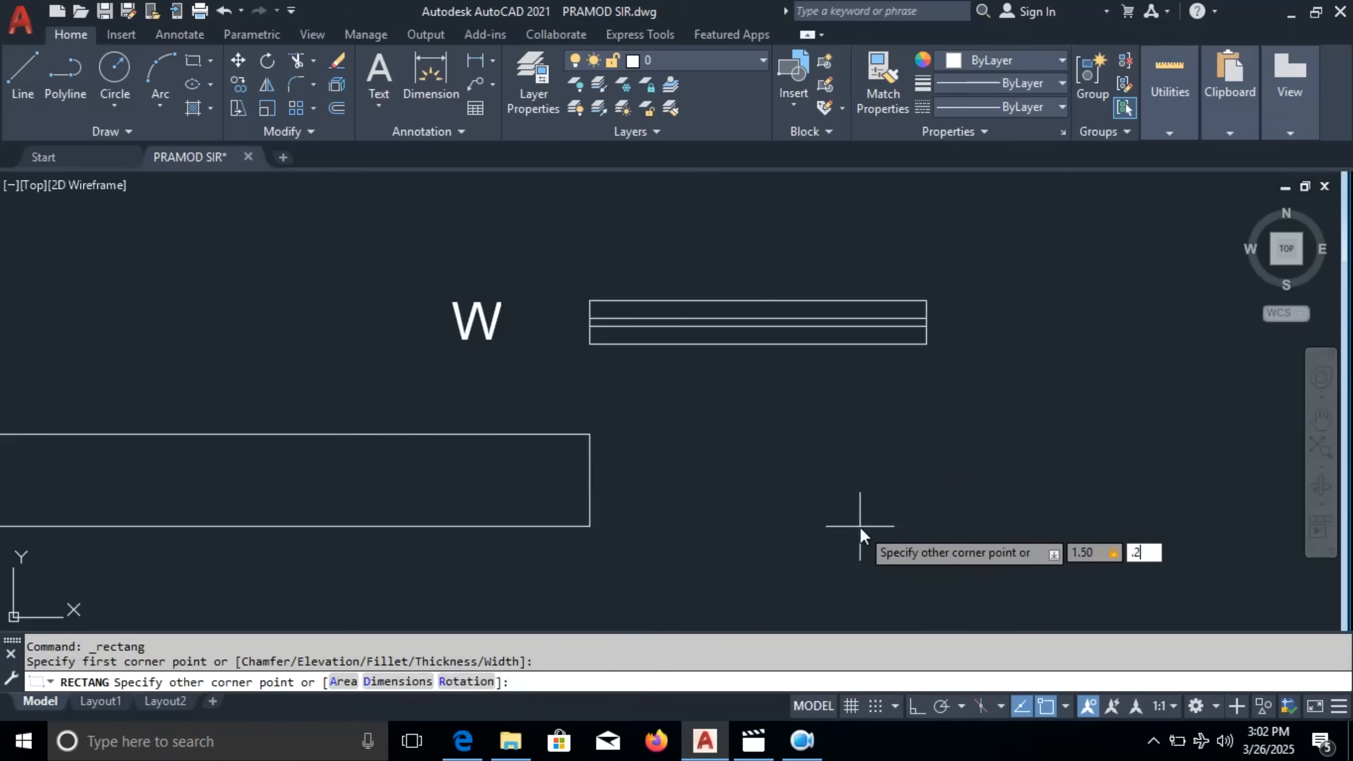
{"action": "key", "text": "Return"}
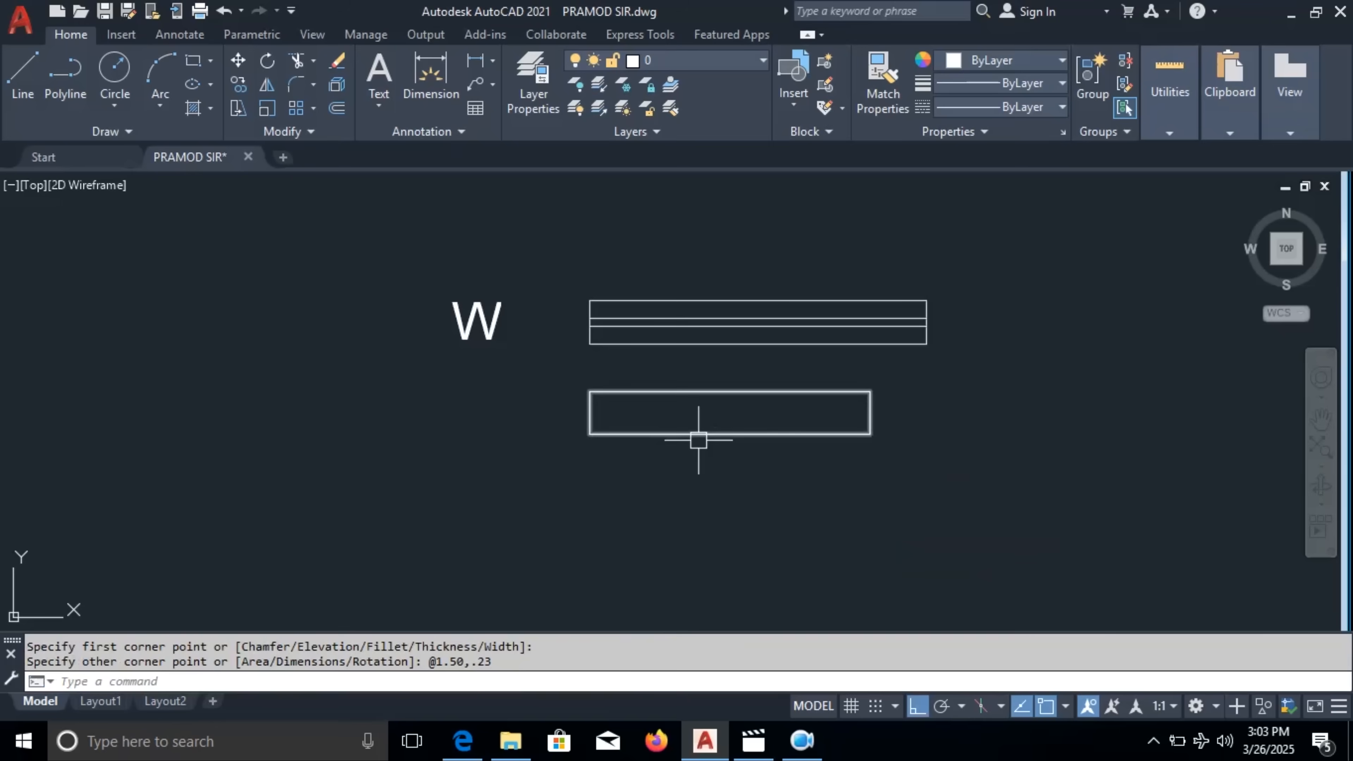
Draw a centre line through the 1.50 rectangle between the midpoints of its short sides
{"action": "left_click", "coordinate": [22, 75]}
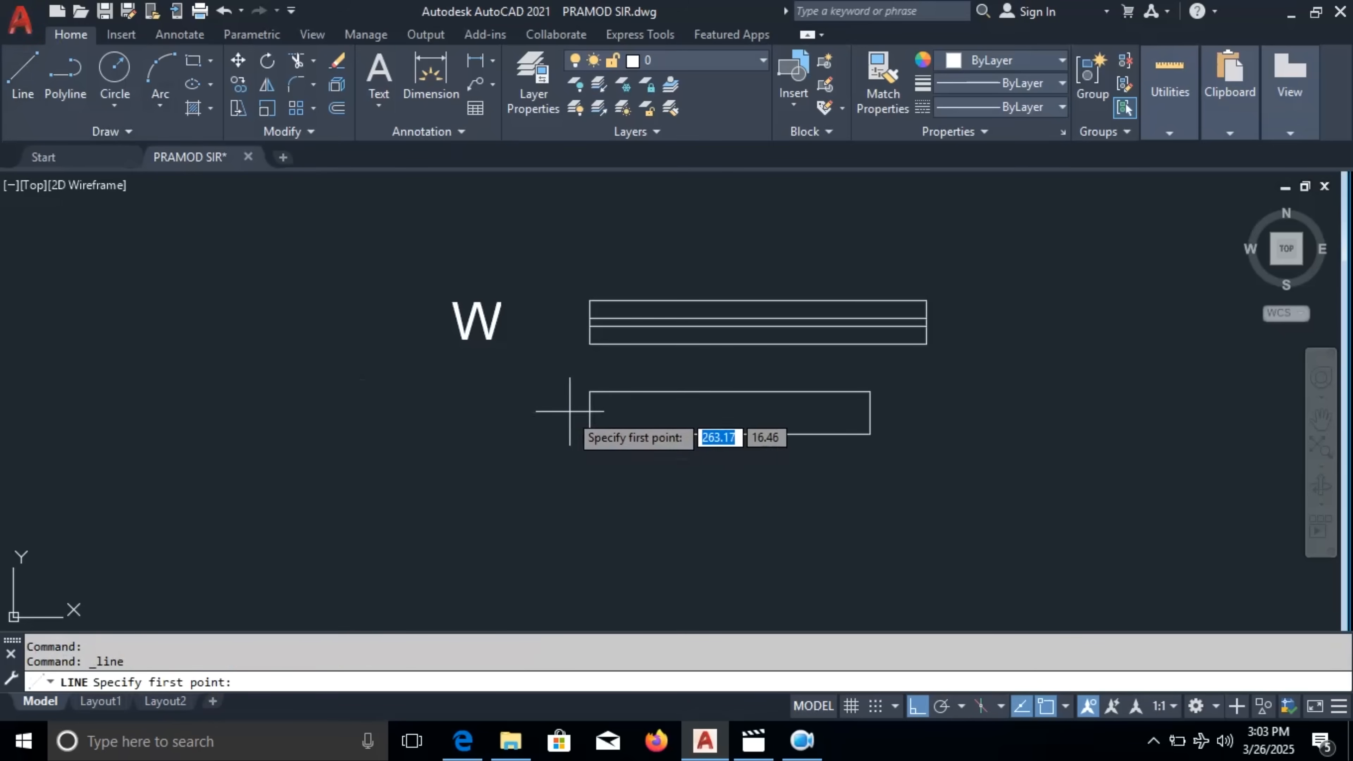
{"action": "left_click", "coordinate": [590, 412]}
{"action": "left_click", "coordinate": [870, 412]}
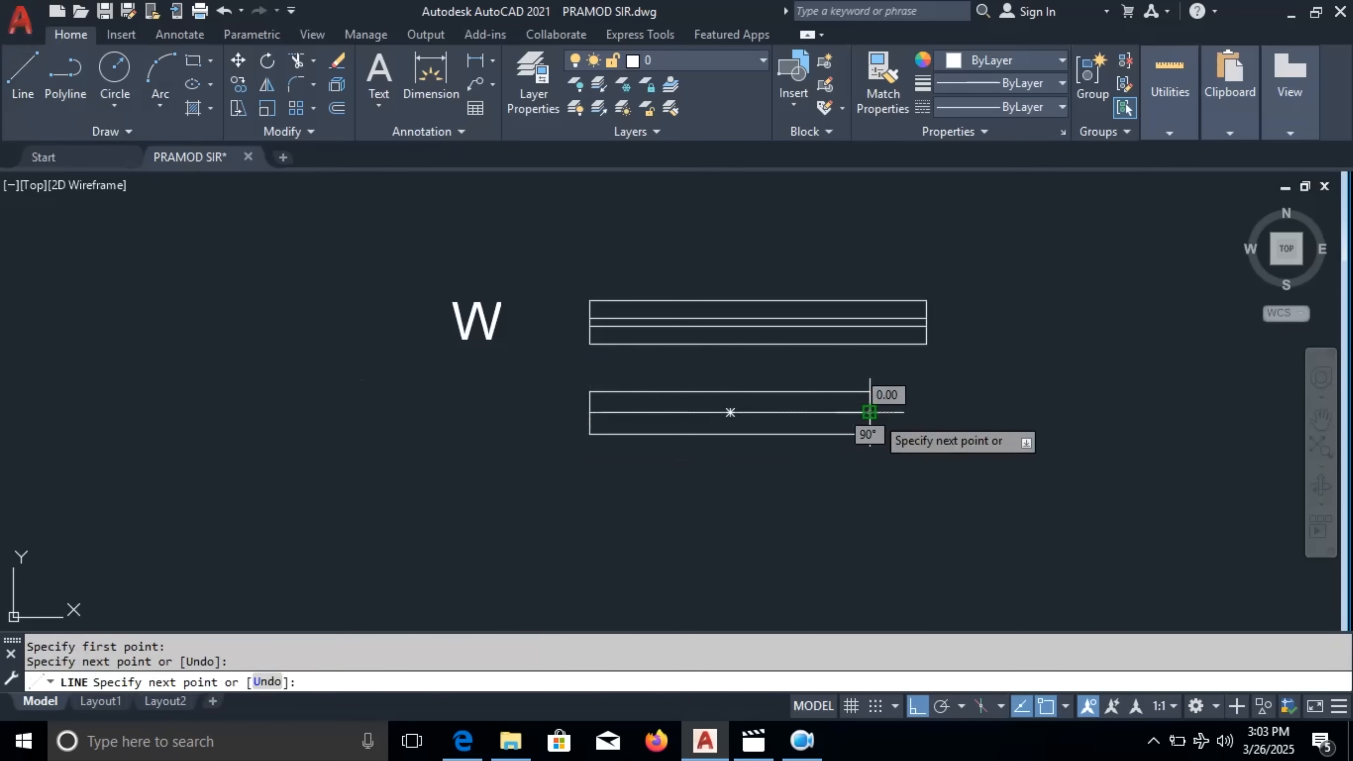
{"action": "key", "text": "Return"}
Offset the 1.50 rectangle's centre line to both sides, keeping the 0.02 distance
{"action": "scroll", "coordinate": [757, 402], "scroll_direction": "up", "scroll_amount": 2}
{"action": "key", "text": "Return"}
{"action": "key", "text": "Return"}
{"action": "left_click", "coordinate": [709, 419]}
{"action": "left_click", "coordinate": [777, 416]}
{"action": "scroll", "coordinate": [776, 417], "scroll_direction": "up", "scroll_amount": 1}
{"action": "left_click", "coordinate": [765, 419]}
{"action": "left_click", "coordinate": [794, 423]}
{"action": "key", "text": "Escape"}
Delete the original centre line of the 1.50 rectangle, keeping the two offset lines
{"action": "left_click", "coordinate": [800, 415]}
{"action": "key", "text": "Escape"}
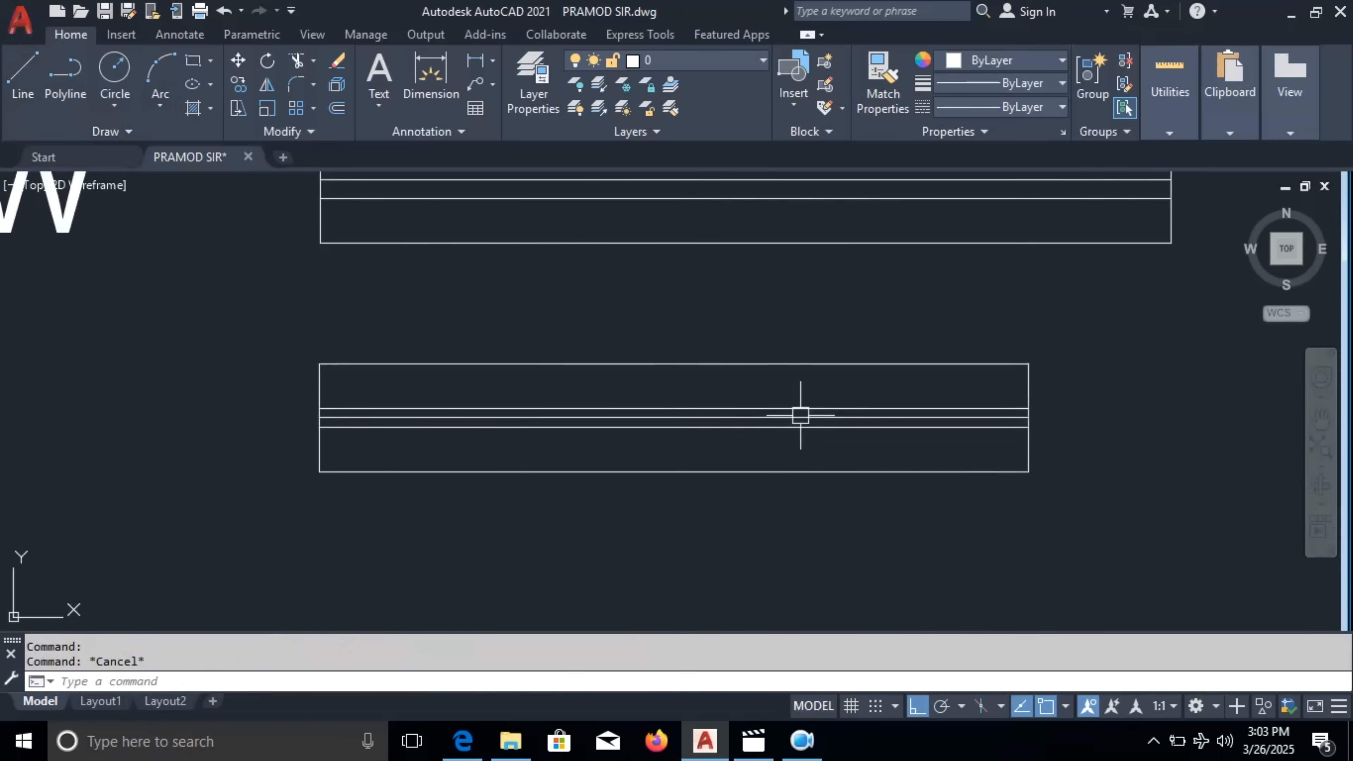
{"action": "left_click", "coordinate": [801, 419]}
{"action": "key", "text": "Delete"}
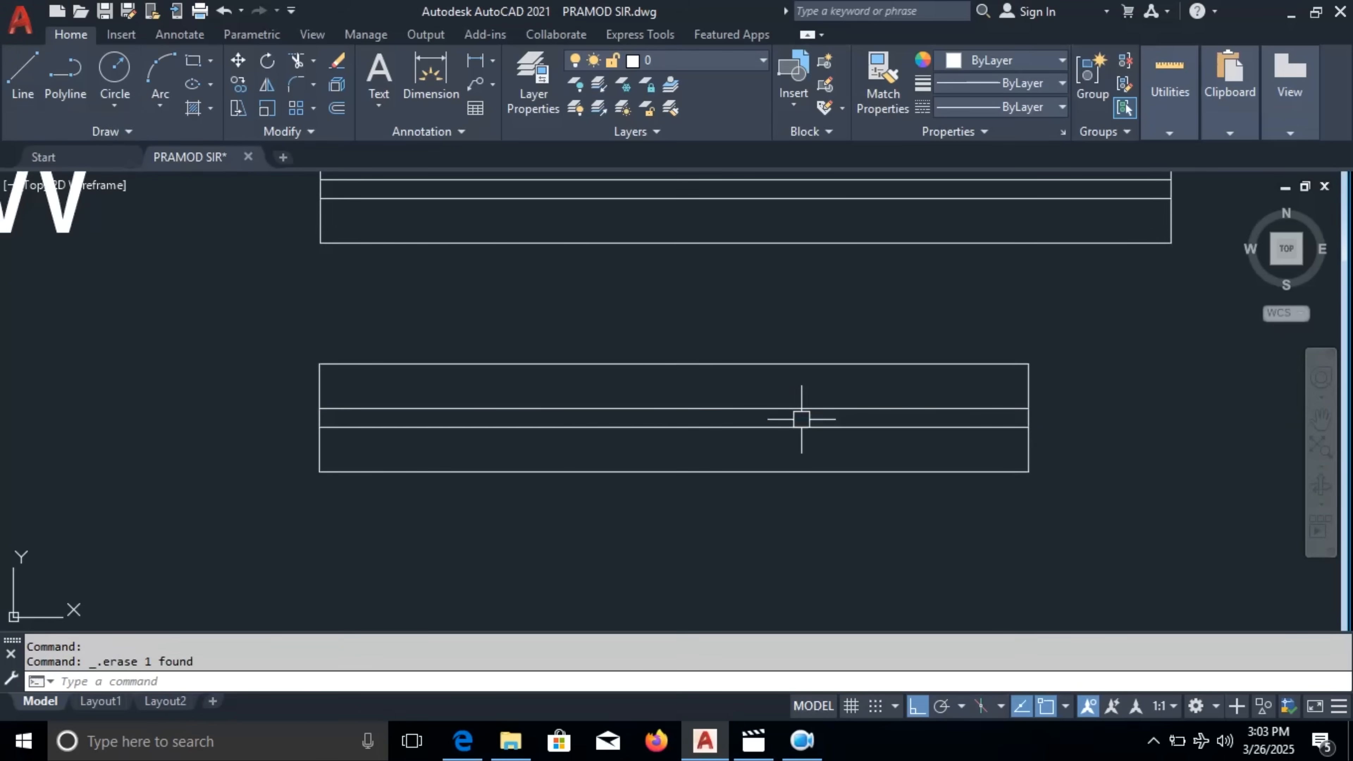
Group the 1.50 rectangle with its two inner lines into one object
{"action": "scroll", "coordinate": [801, 419], "scroll_direction": "down", "scroll_amount": 2}
{"action": "left_click", "coordinate": [484, 354]}
{"action": "left_click", "coordinate": [1257, 586]}
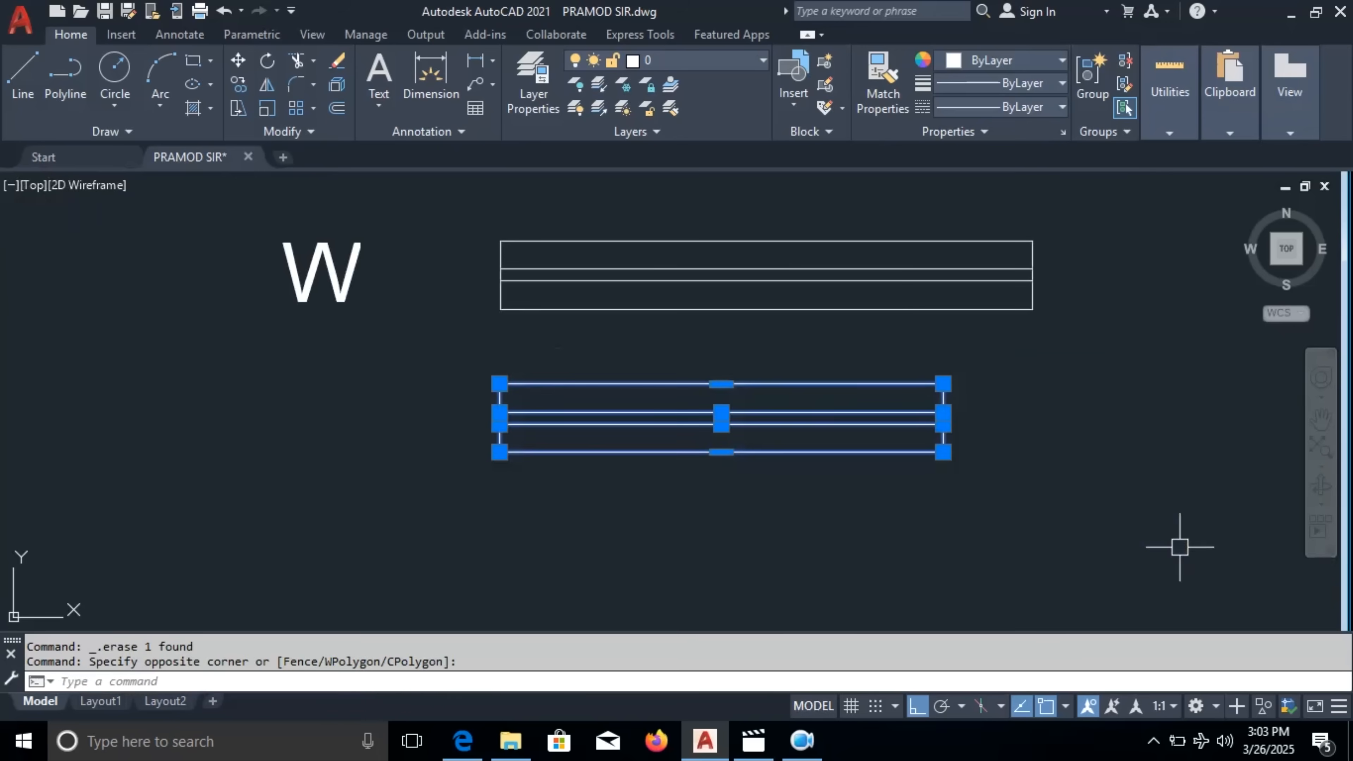
{"action": "key", "text": "Return"}
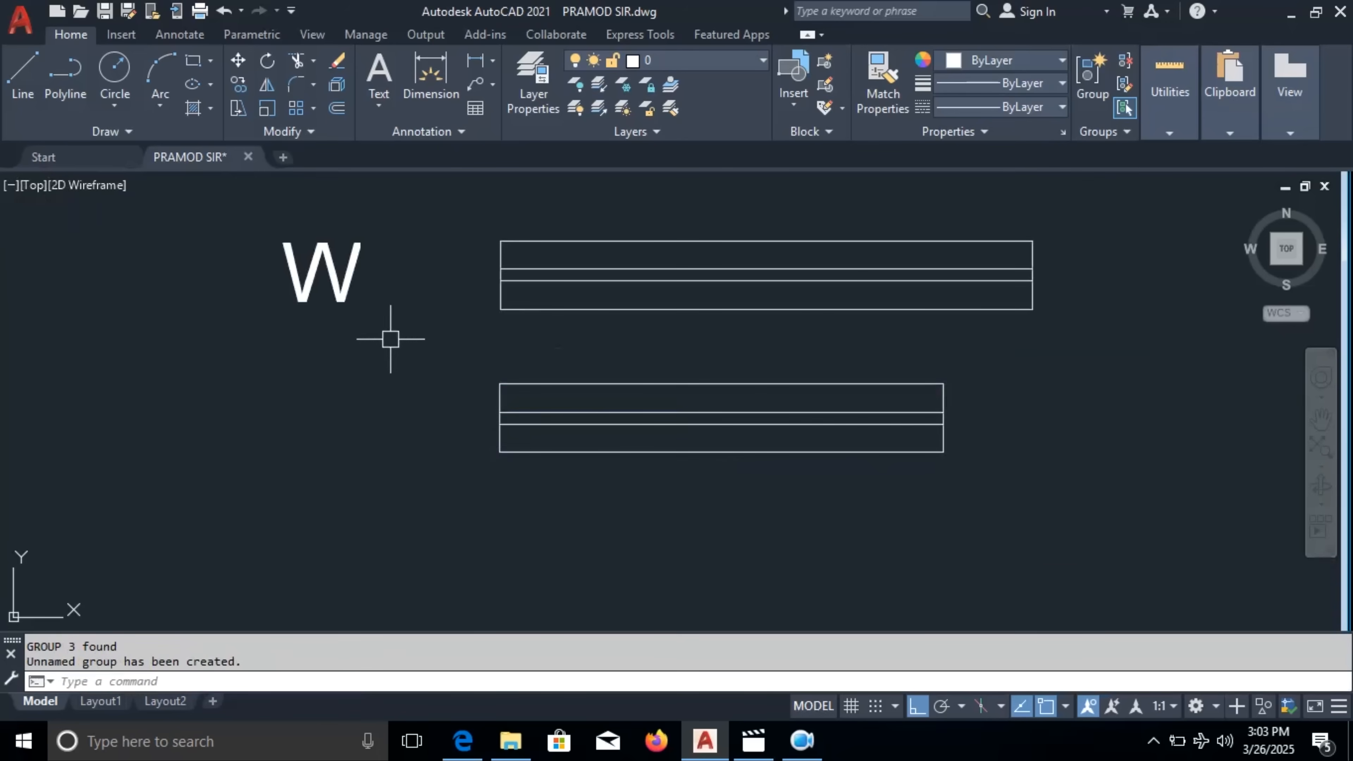
{"action": "left_click", "coordinate": [348, 301]}
{"action": "type", "text": "C"}
{"action": "key", "text": "Return"}
{"action": "left_click", "coordinate": [446, 285]}
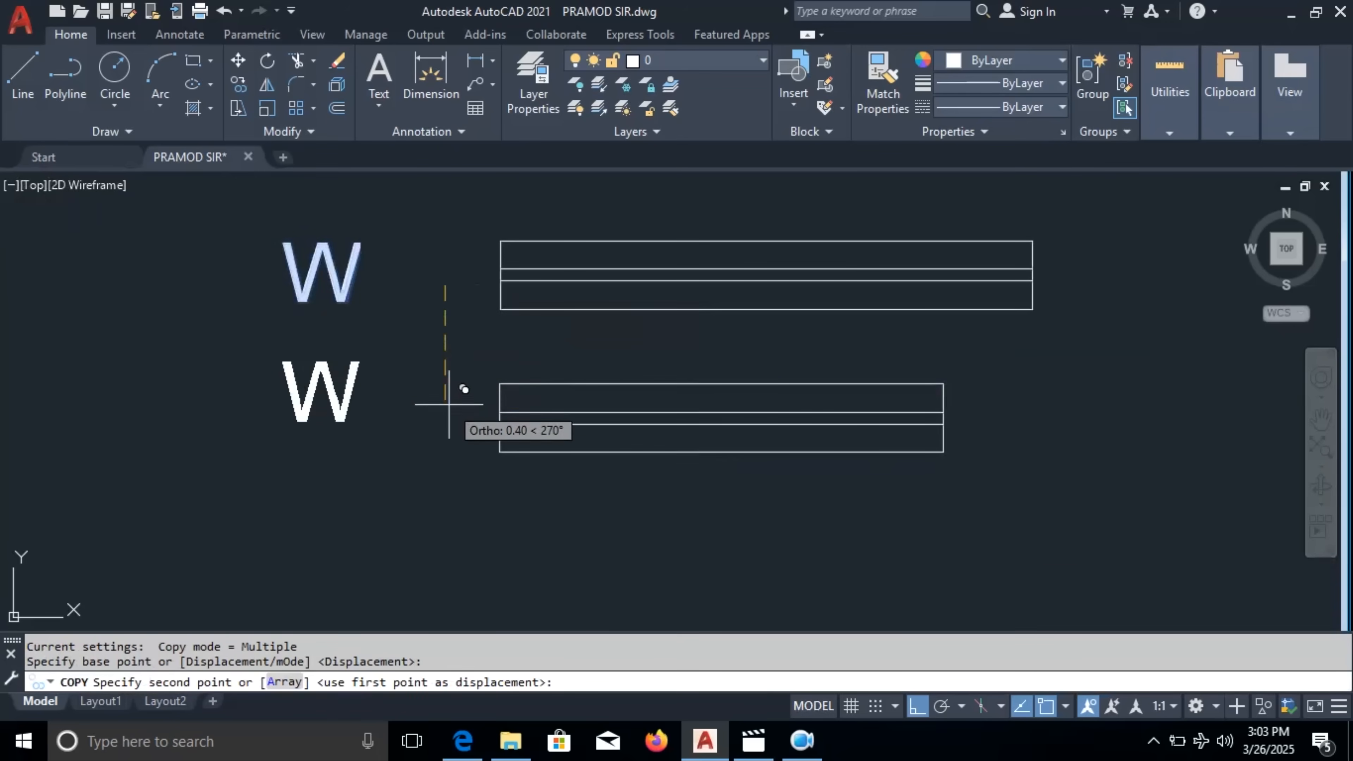
{"action": "key", "text": "Escape"}
Copy the label W straight down about 0.50 so it sits beside the 1.50 window symbol
{"action": "left_click_drag", "start_coordinate": [421, 307], "coordinate": [272, 227]}
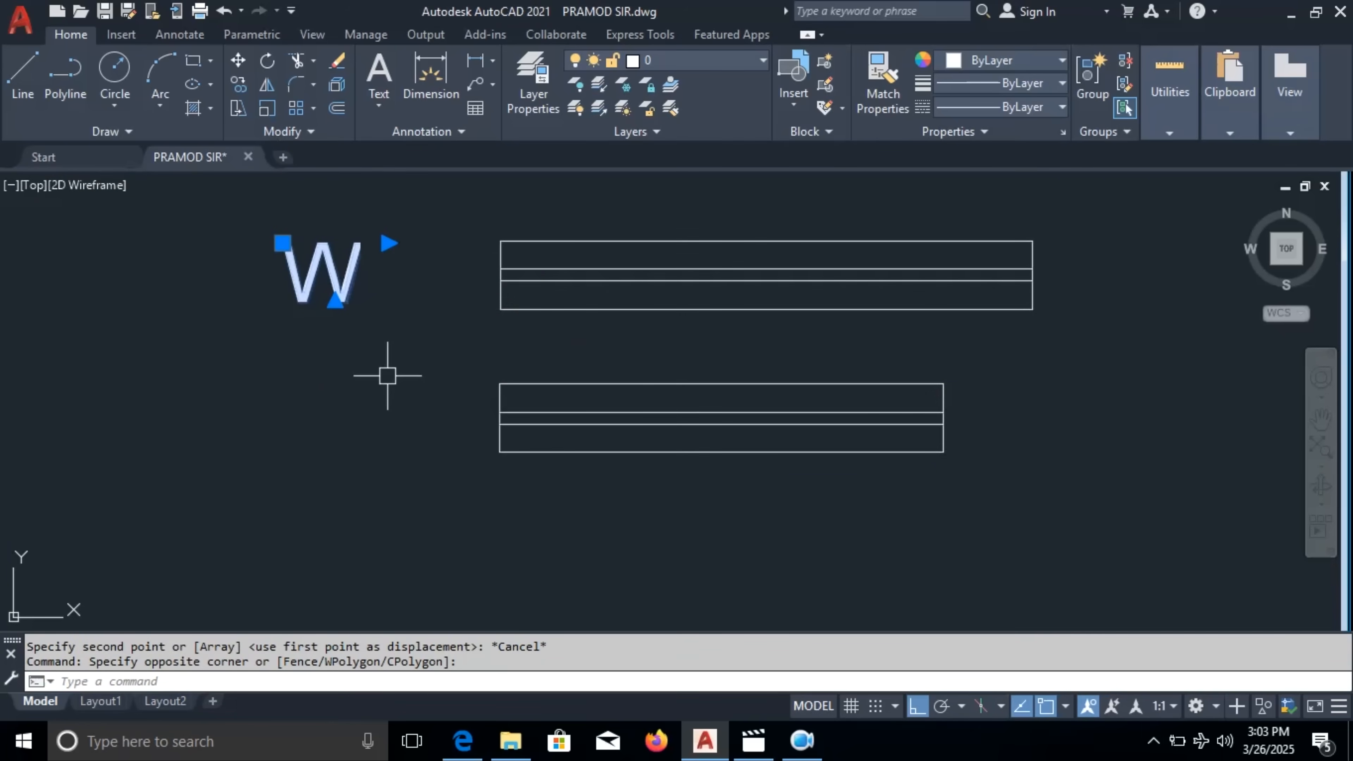
{"action": "type", "text": "CO"}
{"action": "key", "text": "Return"}
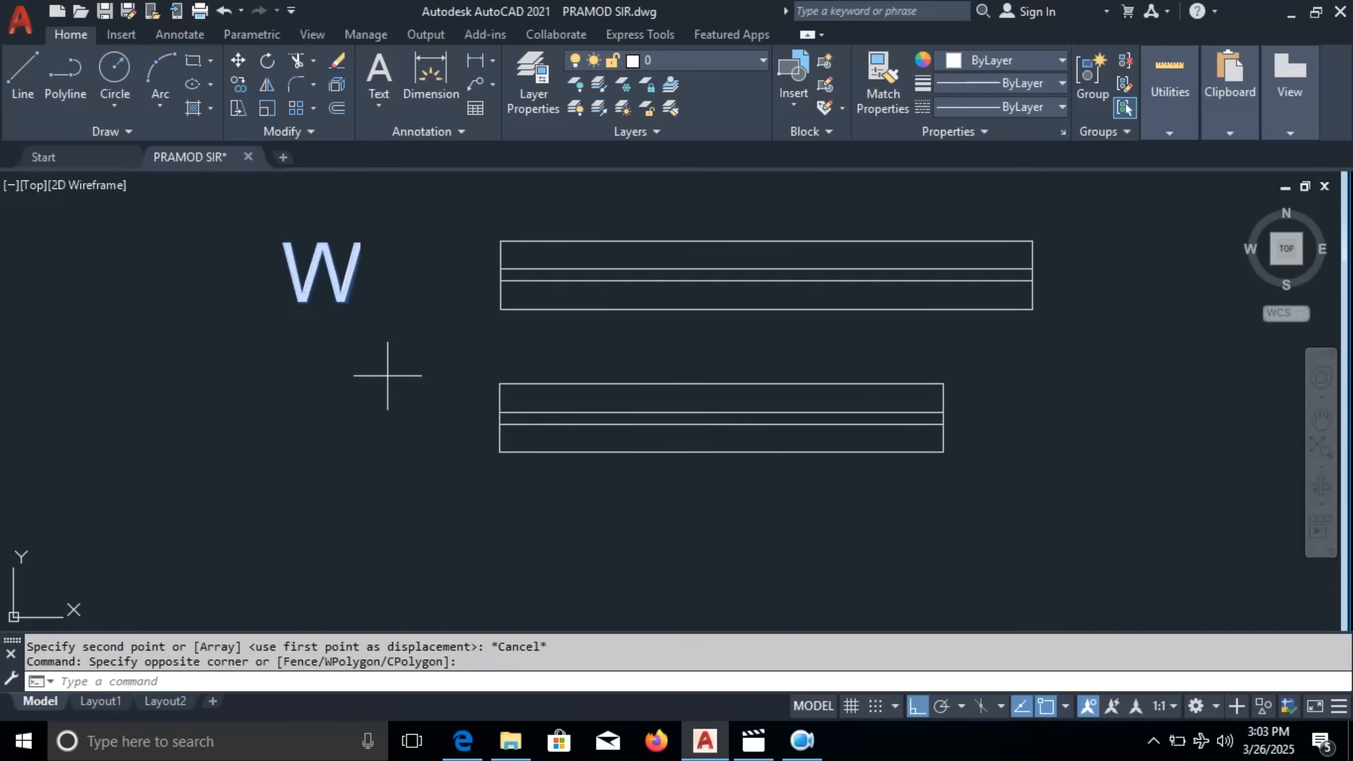
{"action": "left_click", "coordinate": [417, 282]}
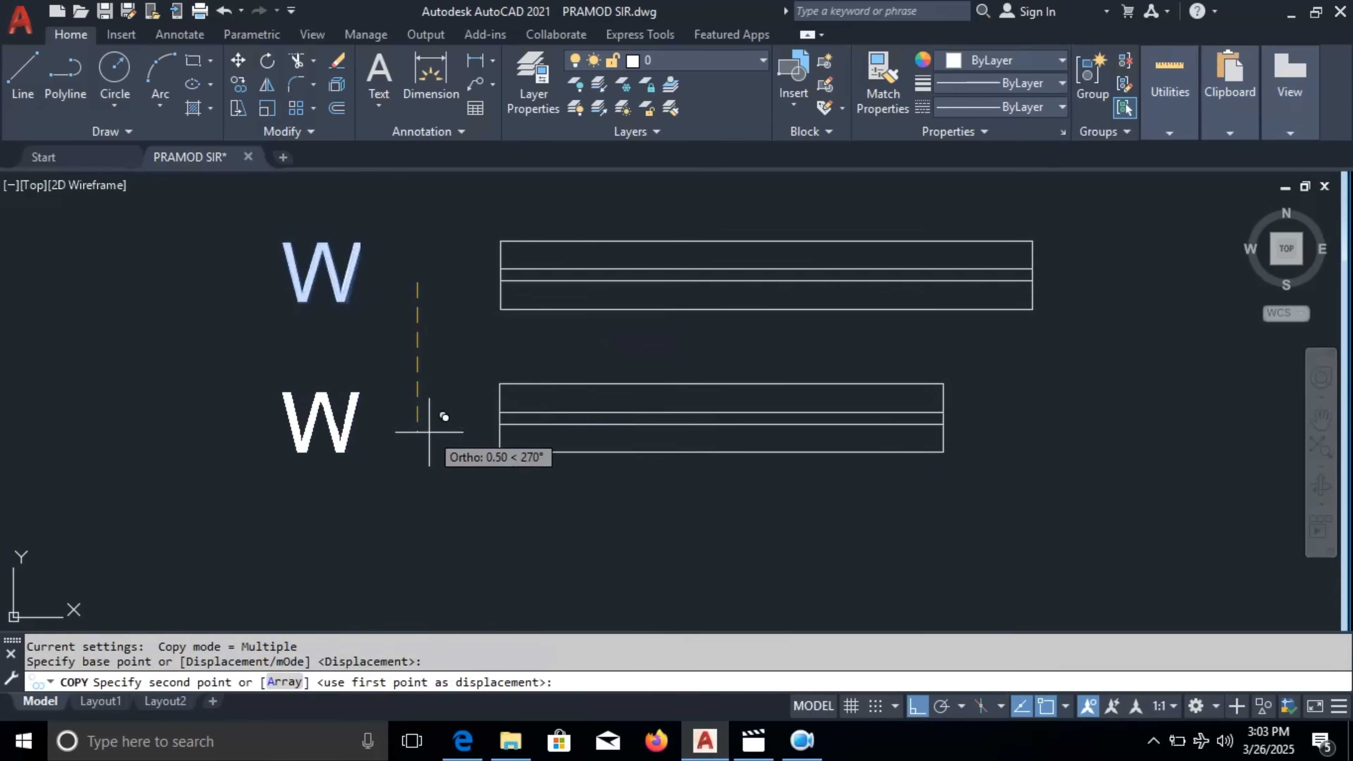
{"action": "left_click", "coordinate": [429, 432]}
{"action": "key", "text": "Escape"}
Change the copied label beside the 1.50 window symbol to W1
{"action": "double_click", "coordinate": [356, 416]}
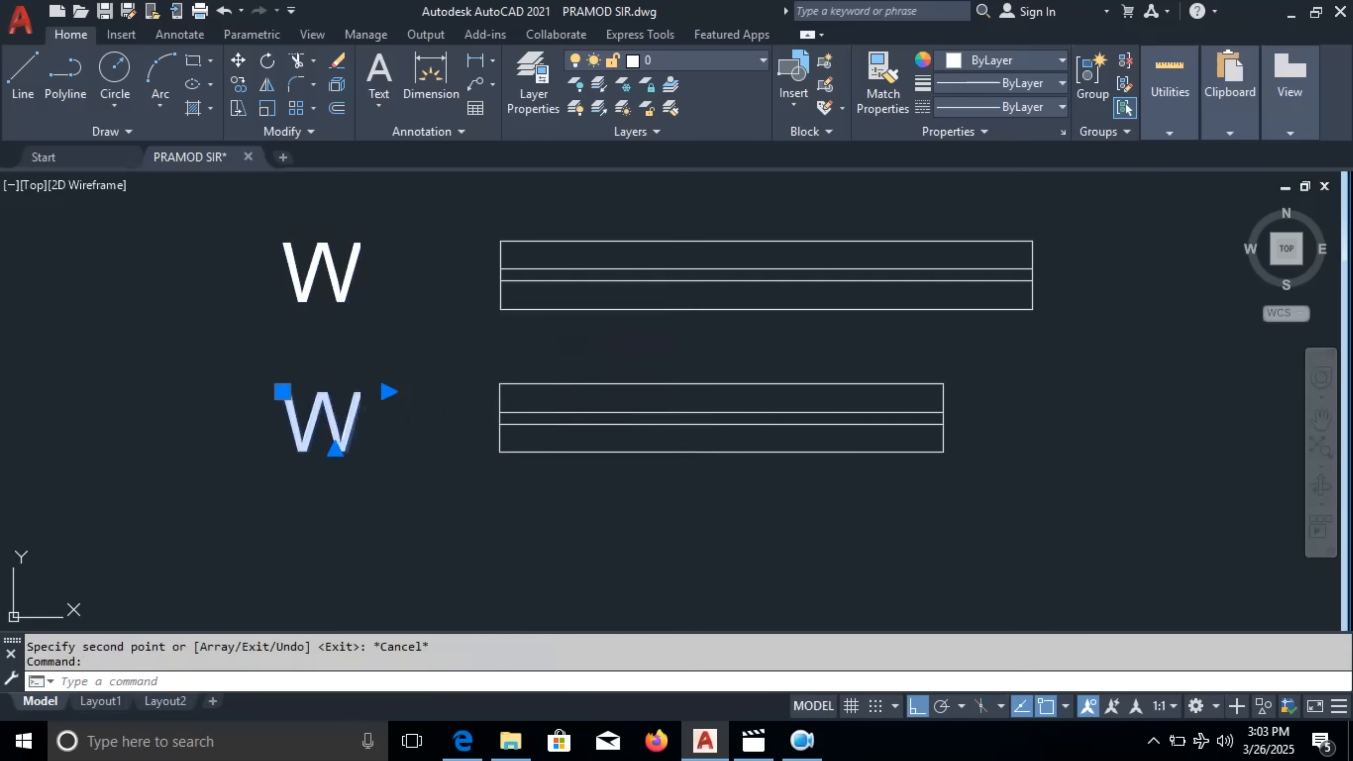
{"action": "type", "text": "1"}
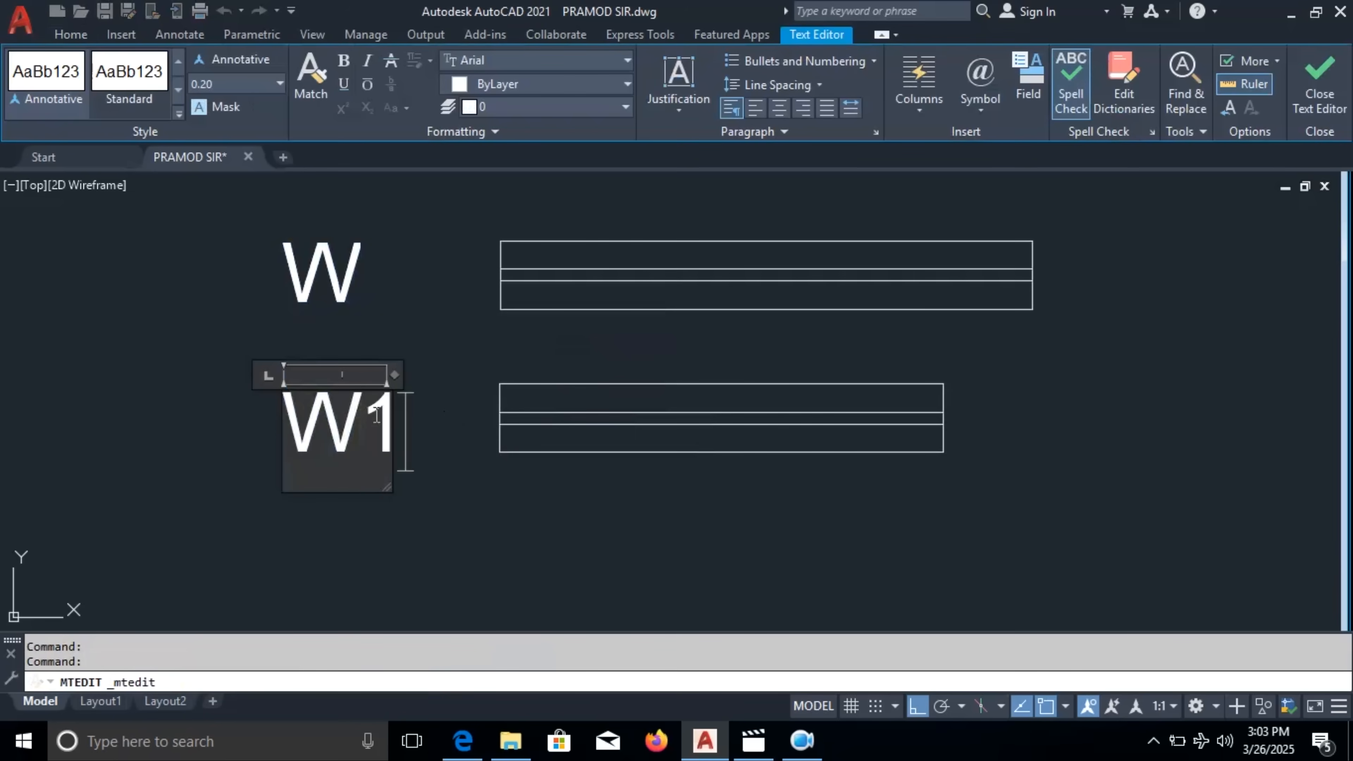
{"action": "left_click", "coordinate": [634, 533]}
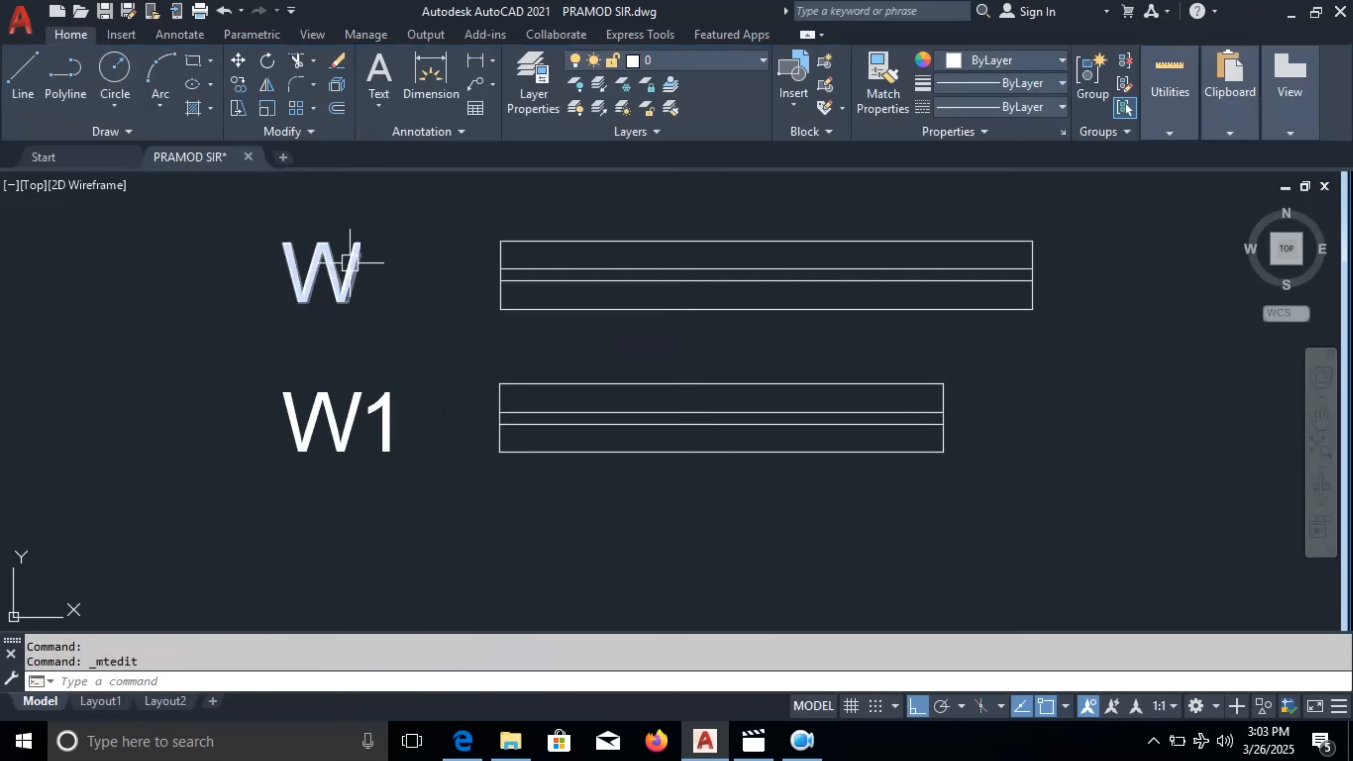
Draw a rectangle 1.20 wide and 0.23 high below window symbol W1, aligned with its left edge
{"action": "middle_click_drag", "start_coordinate": [845, 545], "coordinate": [840, 544]}
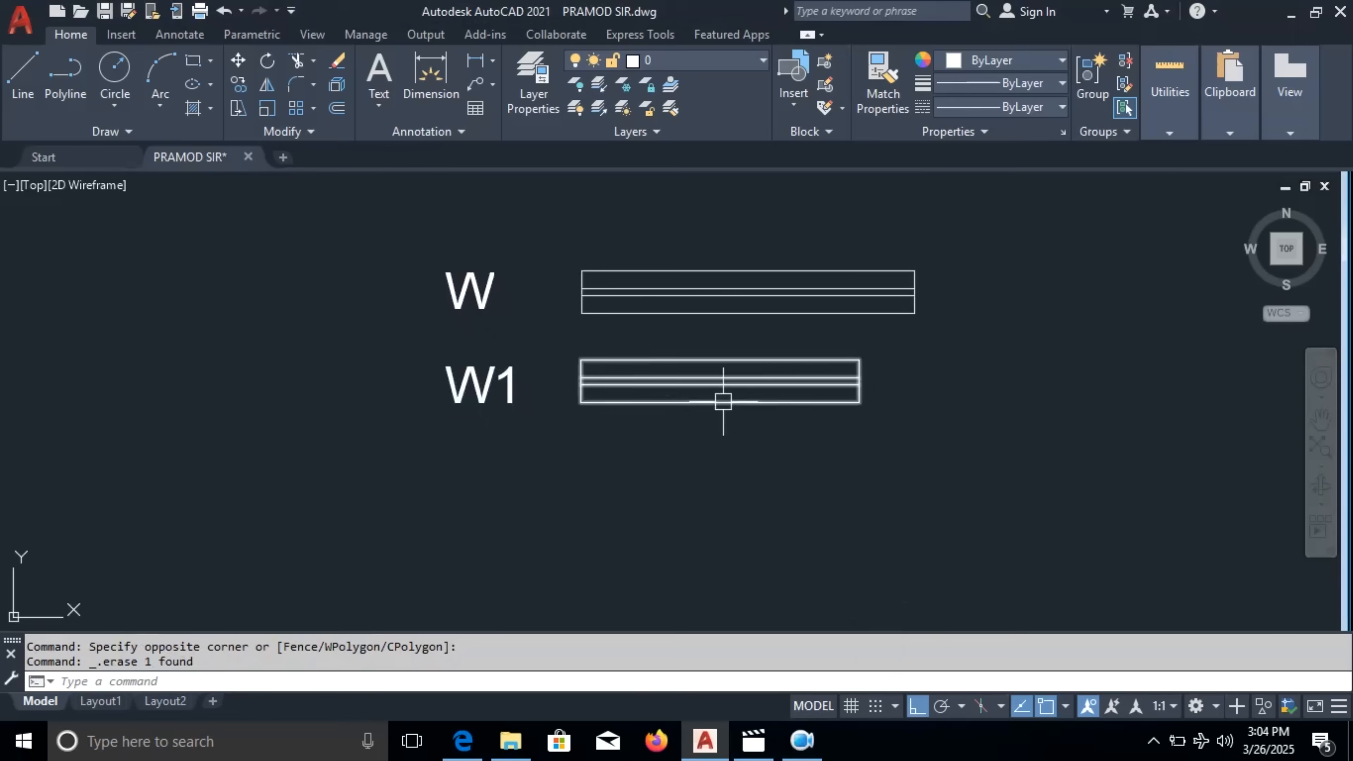
{"action": "middle_click_drag", "start_coordinate": [589, 423], "coordinate": [584, 382]}
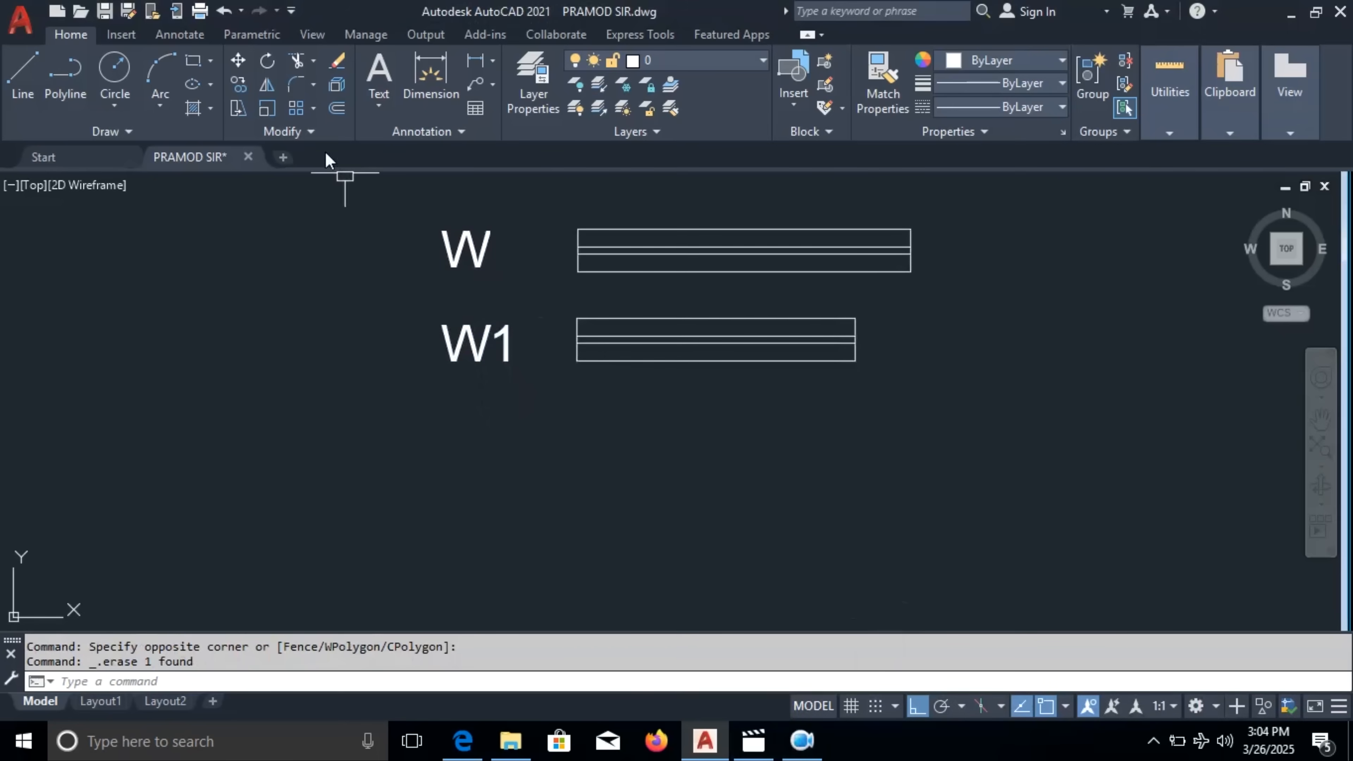
{"action": "left_click", "coordinate": [193, 61]}
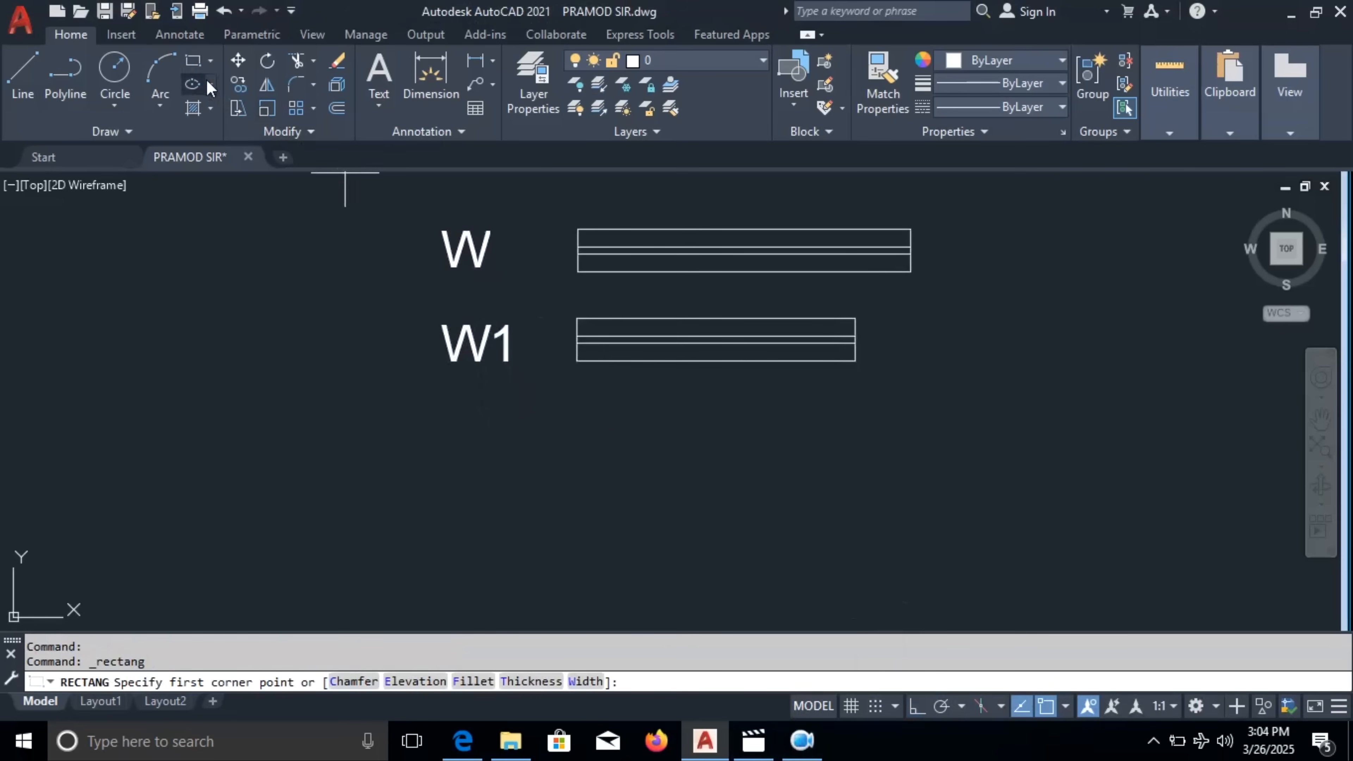
{"action": "left_click", "coordinate": [576, 435]}
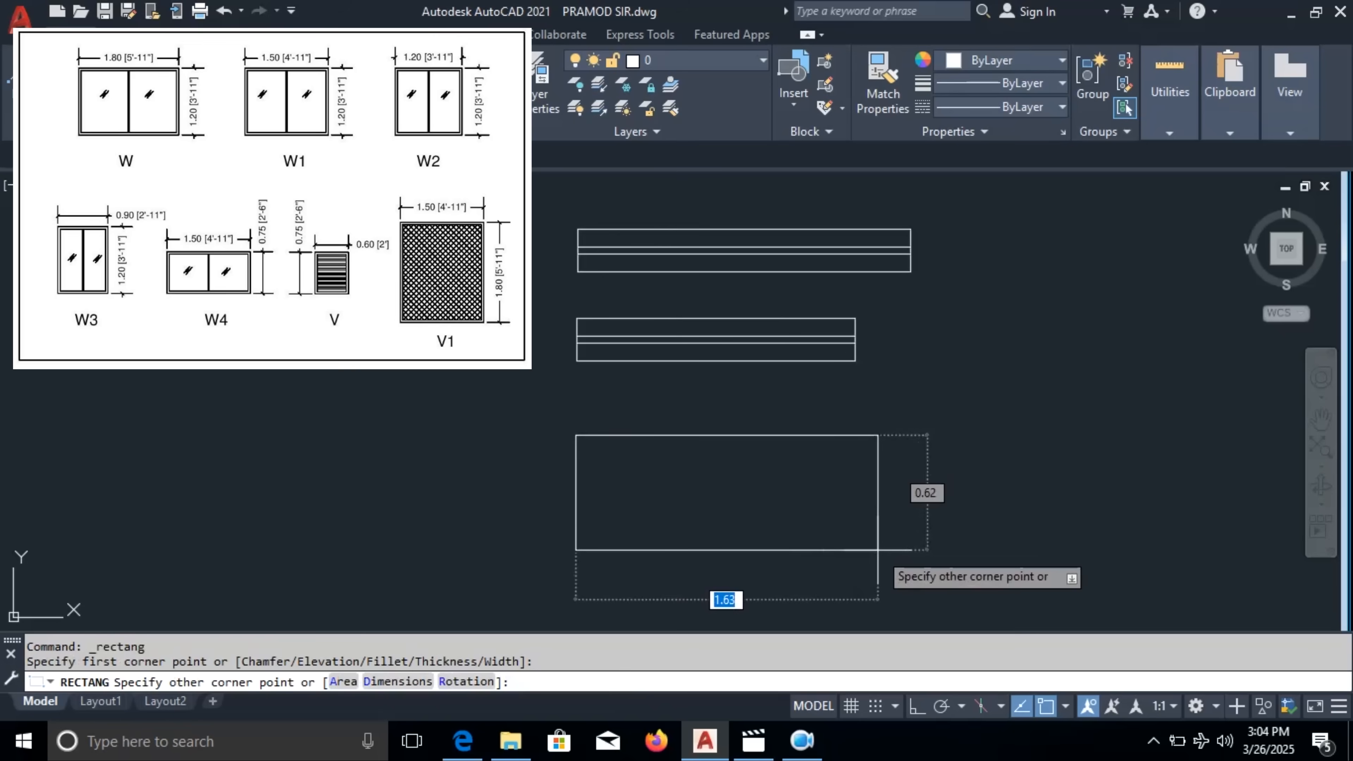
{"action": "type", "text": "1.20"}
{"action": "key", "text": "Tab"}
{"action": "type", "text": ".23"}
{"action": "key", "text": "Return"}
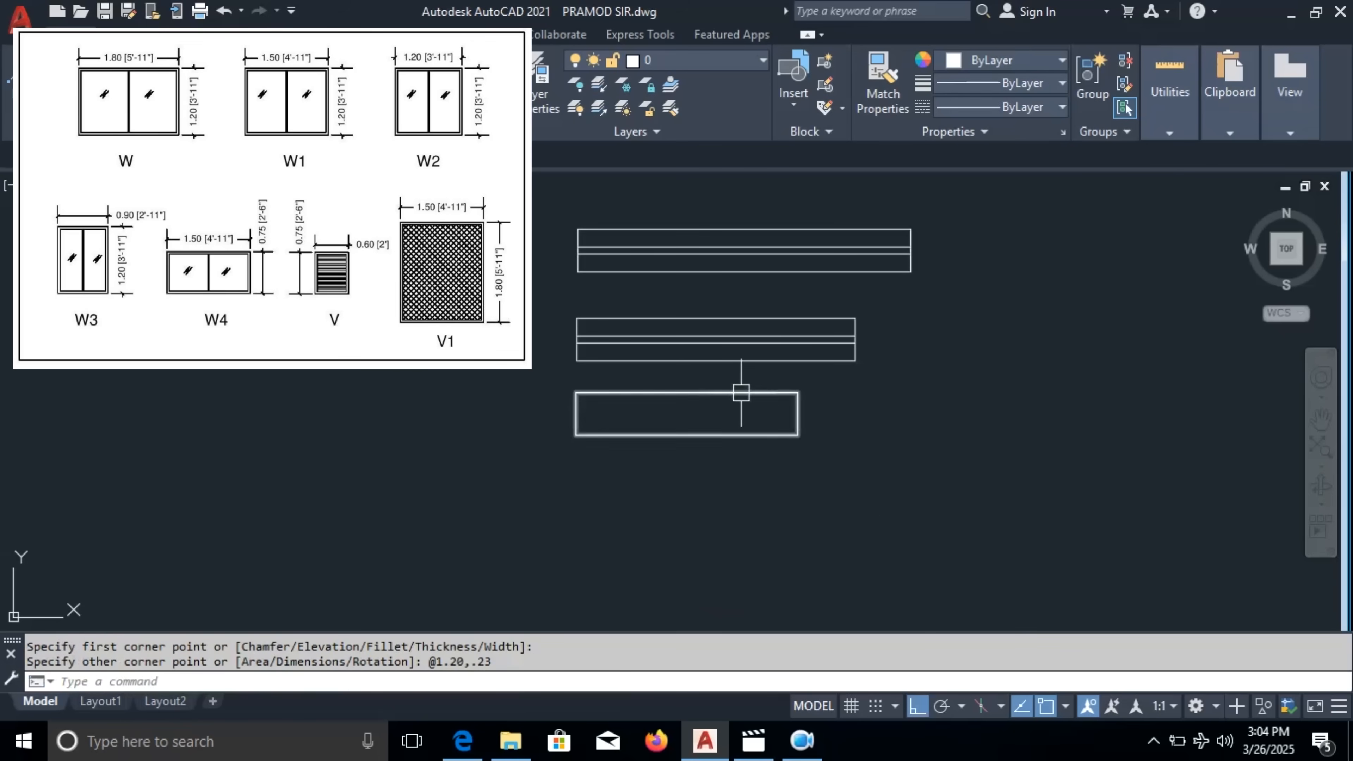
Move the 1.20 rectangle straight down slightly to widen its gap below window symbol W1
{"action": "left_click", "coordinate": [701, 434]}
{"action": "type", "text": "m"}
{"action": "key", "text": "Return"}
{"action": "left_click", "coordinate": [945, 407]}
{"action": "left_click", "coordinate": [945, 430]}
{"action": "key", "text": "Escape"}
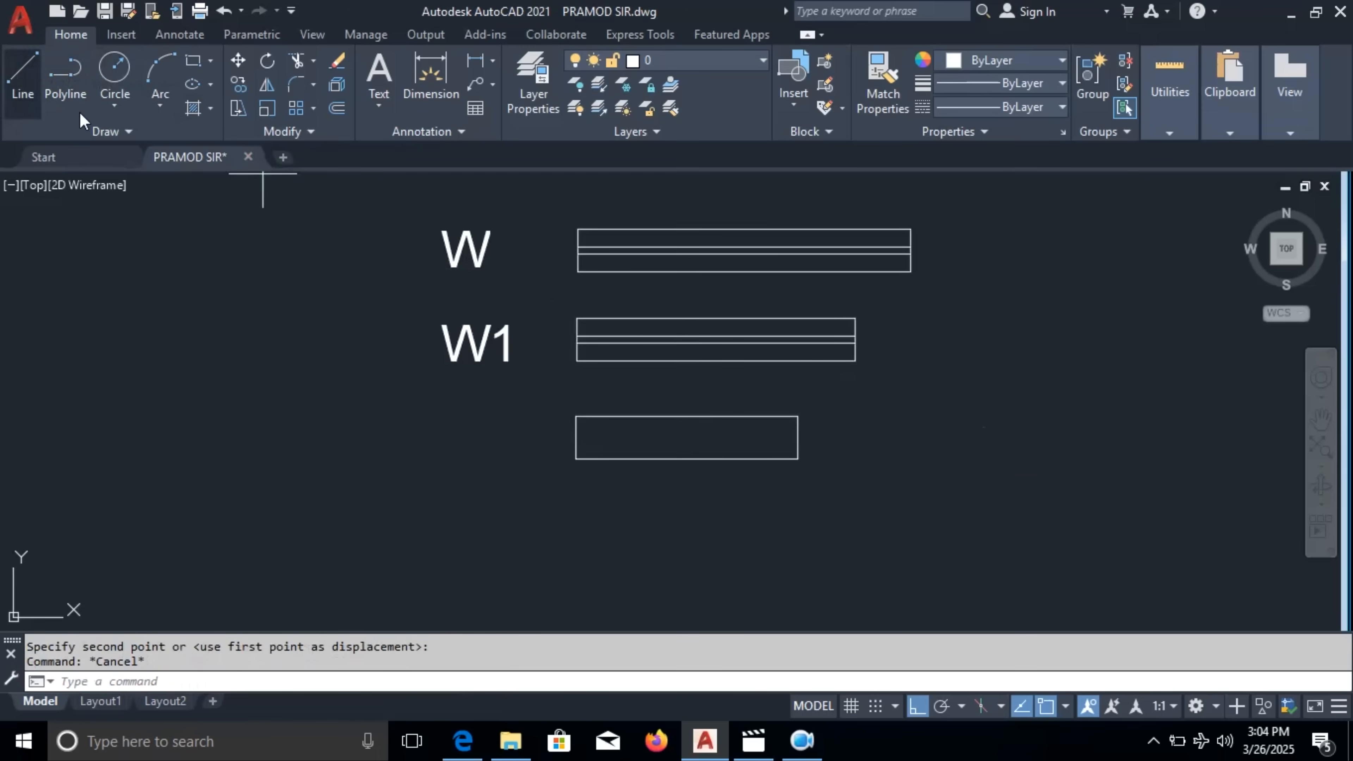
Draw a centre line through the 1.20 rectangle between the midpoints of its short sides
{"action": "left_click", "coordinate": [21, 75]}
{"action": "left_click", "coordinate": [576, 437]}
{"action": "left_click", "coordinate": [798, 437]}
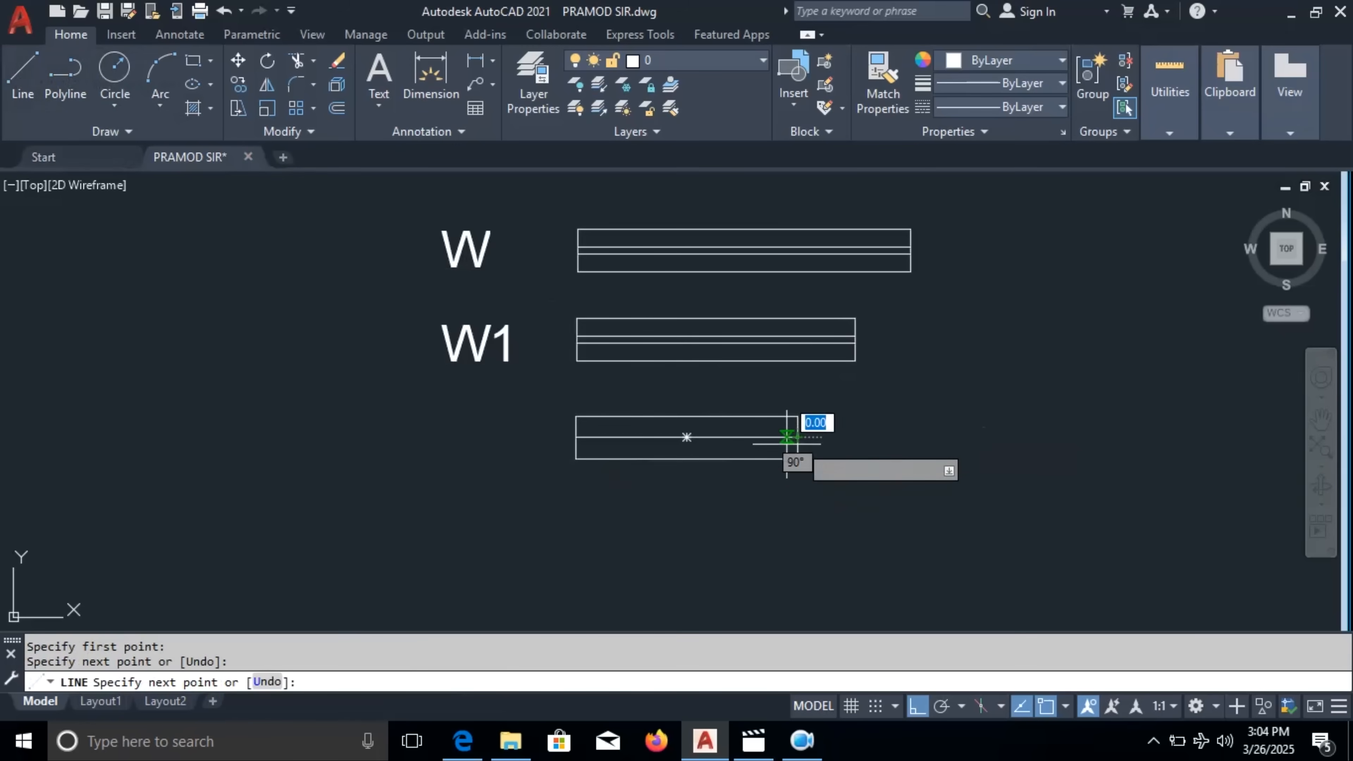
{"action": "scroll", "coordinate": [767, 446], "scroll_direction": "up", "scroll_amount": 5}
{"action": "key", "text": "Escape"}
{"action": "key", "text": "Escape"}
{"action": "key", "text": "Escape"}
Offset the 1.20 rectangle's centre line by 0.02 to both sides
{"action": "type", "text": "o"}
{"action": "key", "text": "Return"}
{"action": "type", "text": ".02"}
{"action": "key", "text": "Return"}
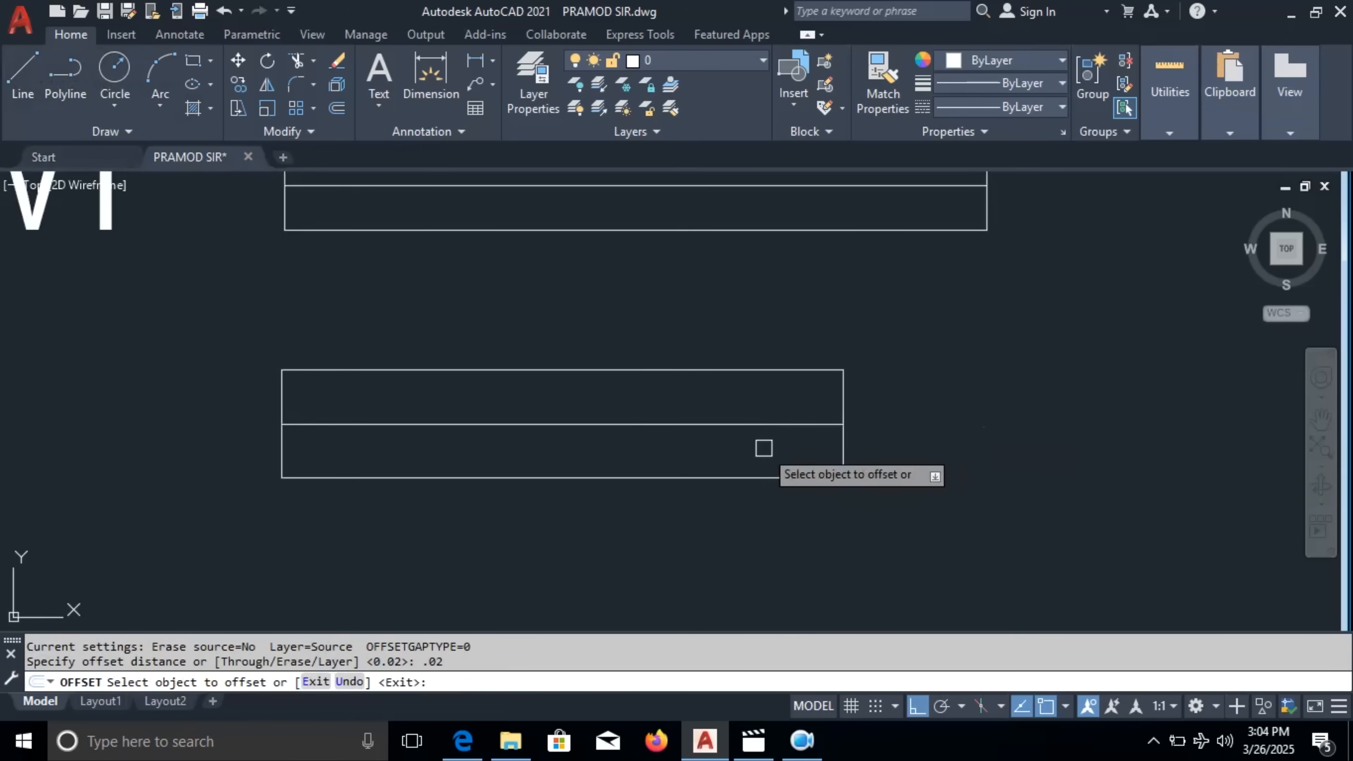
{"action": "left_click", "coordinate": [729, 425]}
{"action": "left_click", "coordinate": [746, 399]}
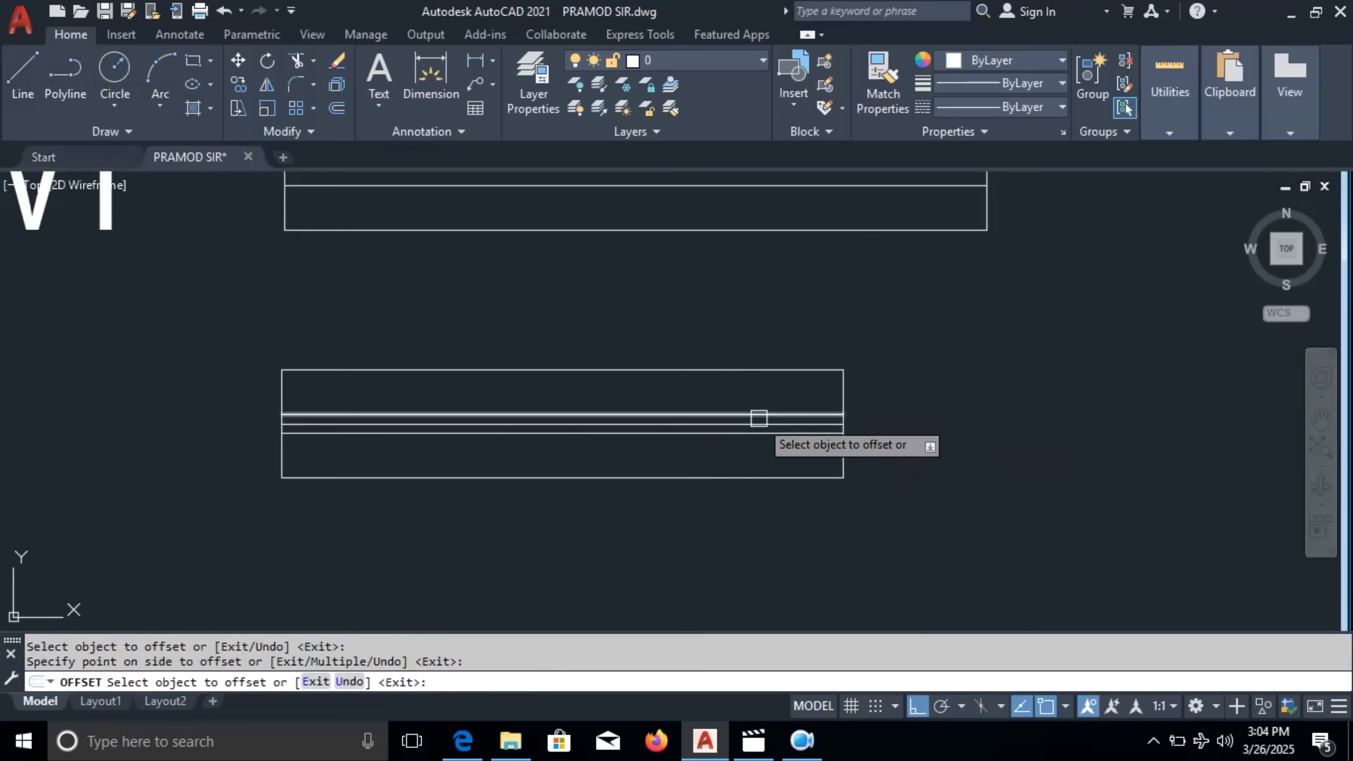
{"action": "key", "text": "Escape"}
Delete the original centre line of the 1.20 rectangle, keeping the two offset lines
{"action": "scroll", "coordinate": [746, 429], "scroll_direction": "up", "scroll_amount": 2}
{"action": "scroll", "coordinate": [746, 429], "scroll_direction": "down", "scroll_amount": 2}
{"action": "left_click", "coordinate": [746, 428]}
{"action": "key", "text": "Delete"}
{"action": "scroll", "coordinate": [760, 442], "scroll_direction": "down", "scroll_amount": 2}
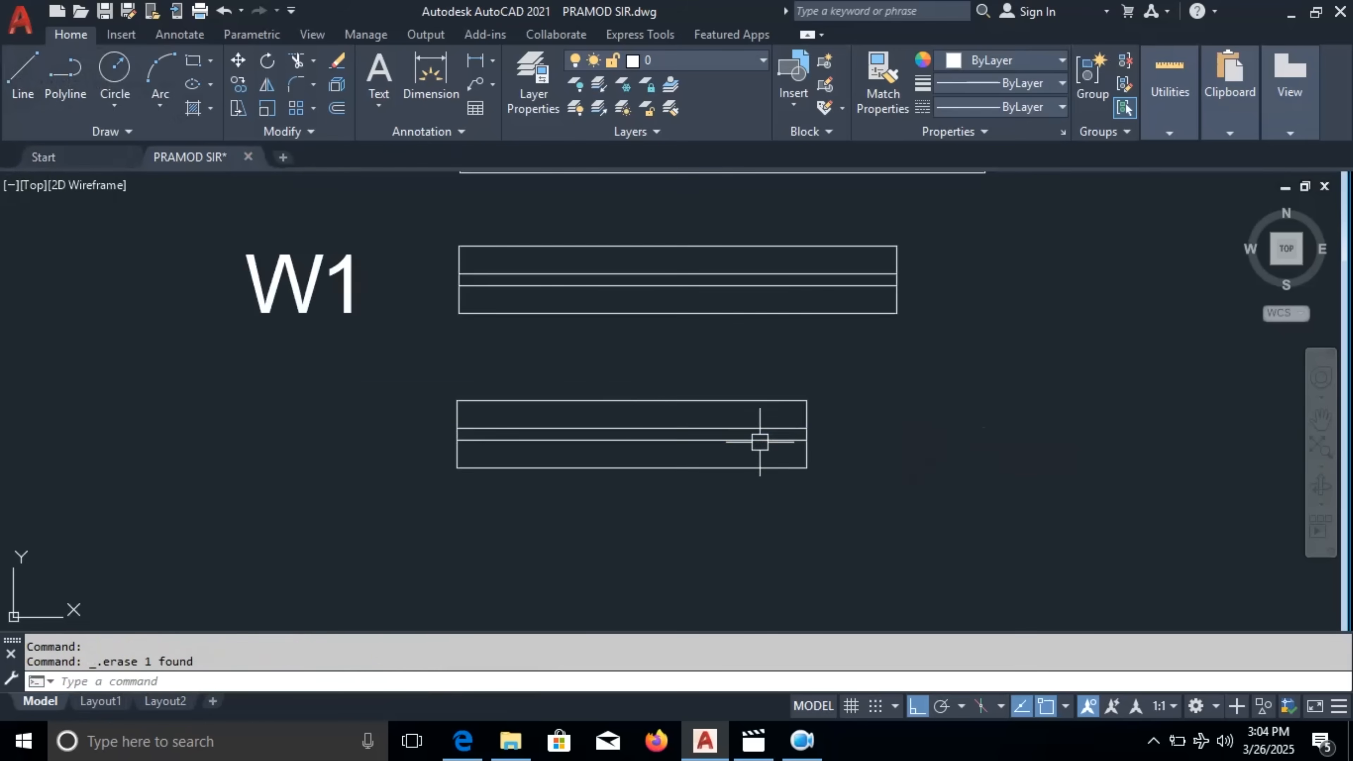
Group the 1.20 rectangle with its two inner lines into one object
{"action": "left_click", "coordinate": [417, 356]}
{"action": "left_click", "coordinate": [797, 545]}
{"action": "type", "text": "G"}
{"action": "key", "text": "Return"}
Copy the label W1 straight down so it sits beside the 1.20 window symbol
{"action": "middle_click_drag", "start_coordinate": [544, 477], "coordinate": [782, 489]}
{"action": "left_click", "coordinate": [546, 315]}
{"action": "type", "text": "C"}
{"action": "key", "text": "Return"}
{"action": "left_click", "coordinate": [357, 282]}
{"action": "left_click", "coordinate": [357, 431]}
{"action": "key", "text": "Escape"}
Change the copied label beside the 1.20 window symbol to W2
{"action": "left_click", "coordinate": [602, 441]}
{"action": "double_click", "coordinate": [602, 440]}
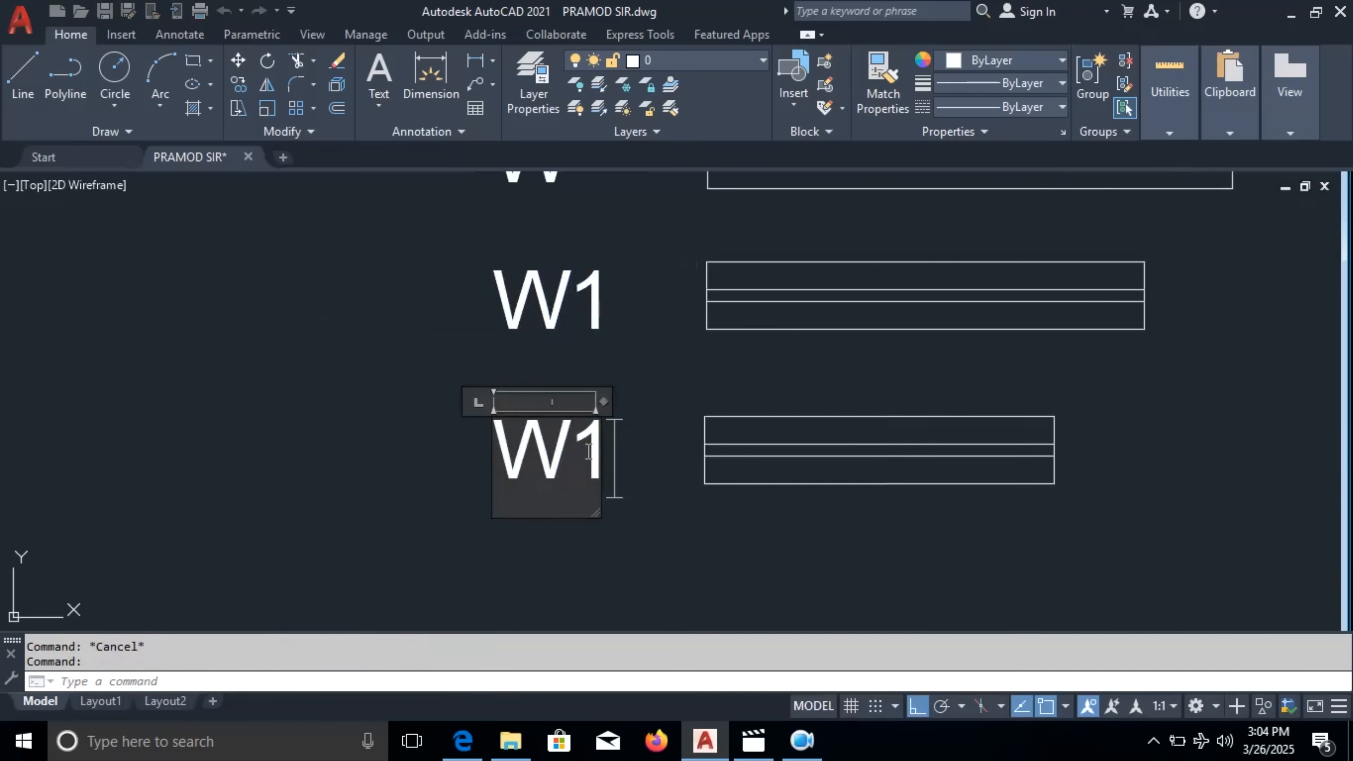
{"action": "type", "text": "2"}
{"action": "left_click", "coordinate": [755, 550]}
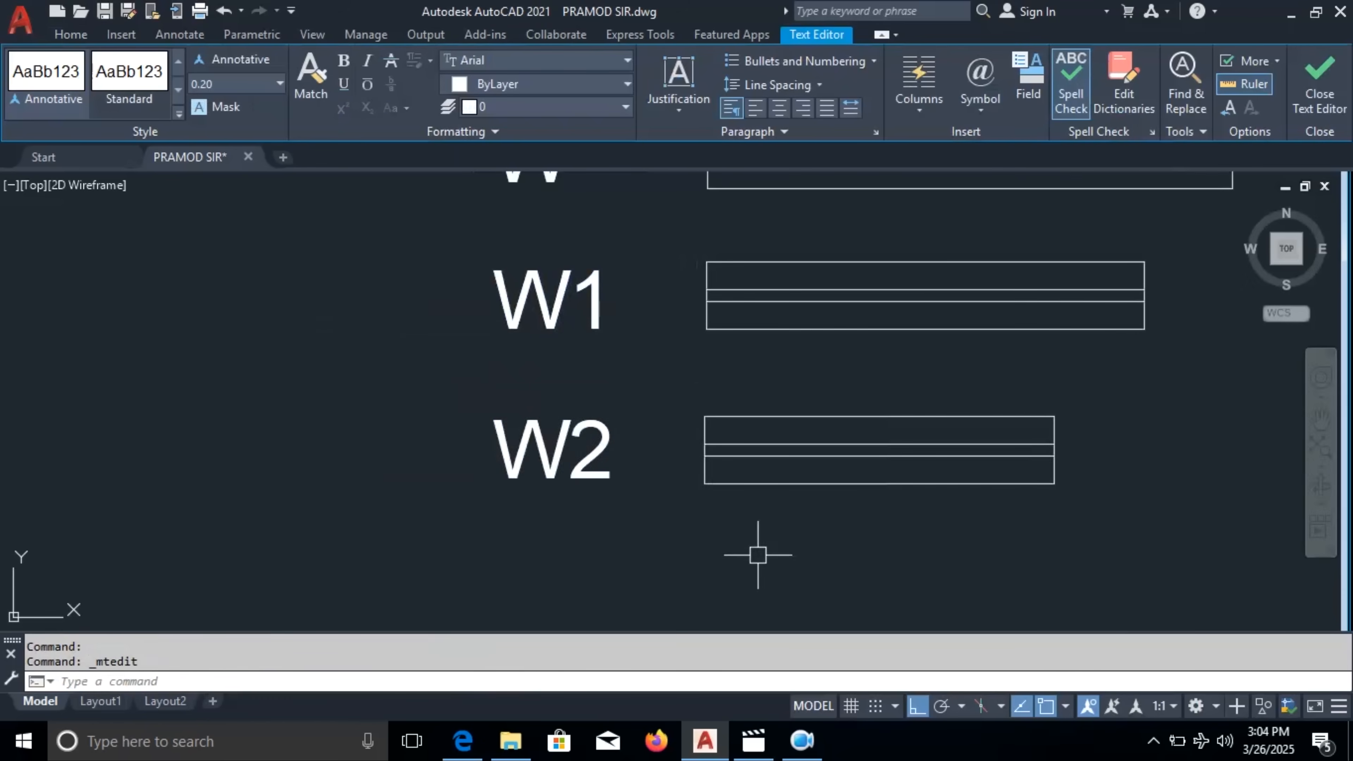
Draw a rectangle 0.90 wide and 0.23 high below window symbol W2, roughly aligned with its left edge
{"action": "scroll", "coordinate": [780, 469], "scroll_direction": "down", "scroll_amount": 3}
{"action": "scroll", "coordinate": [579, 424], "scroll_direction": "down", "scroll_amount": 2}
{"action": "type", "text": "RE"}
{"action": "key", "text": "Escape"}
{"action": "key", "text": "Escape"}
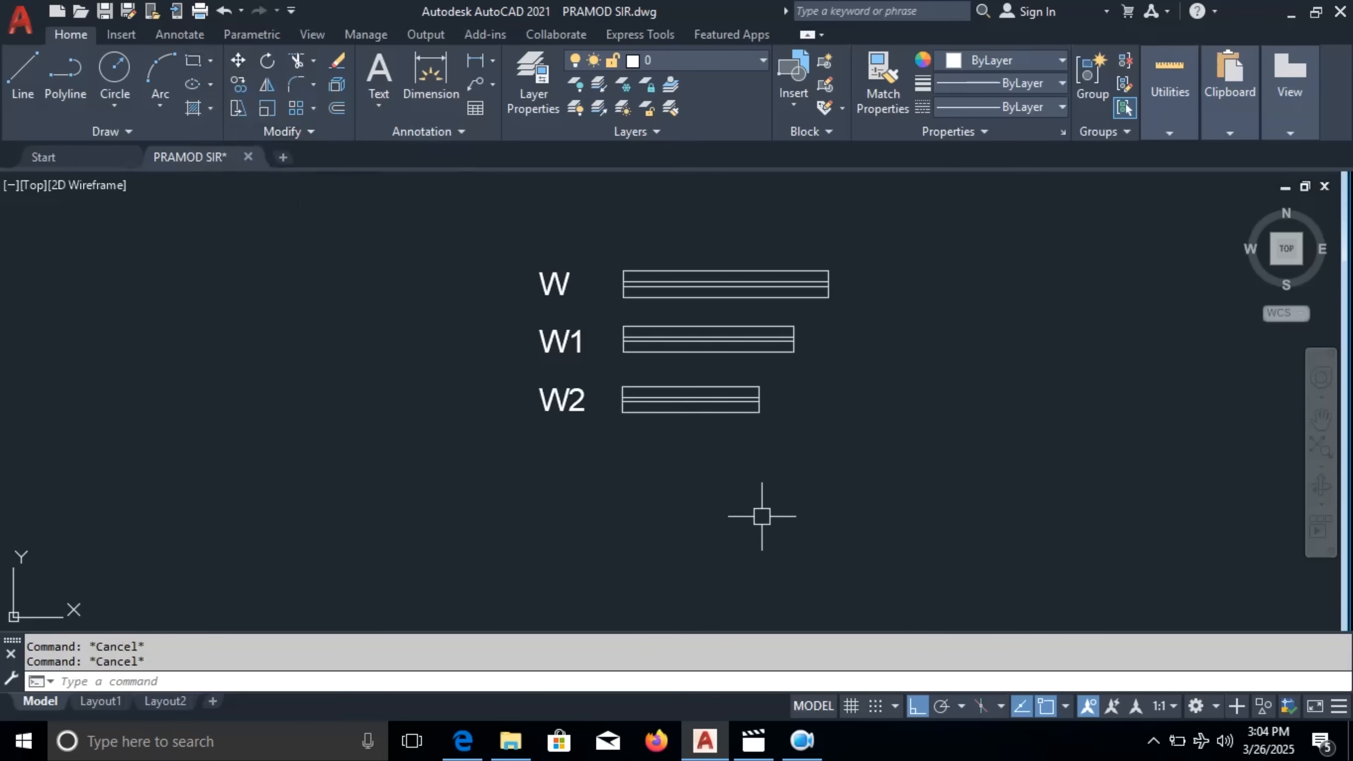
{"action": "type", "text": "EC"}
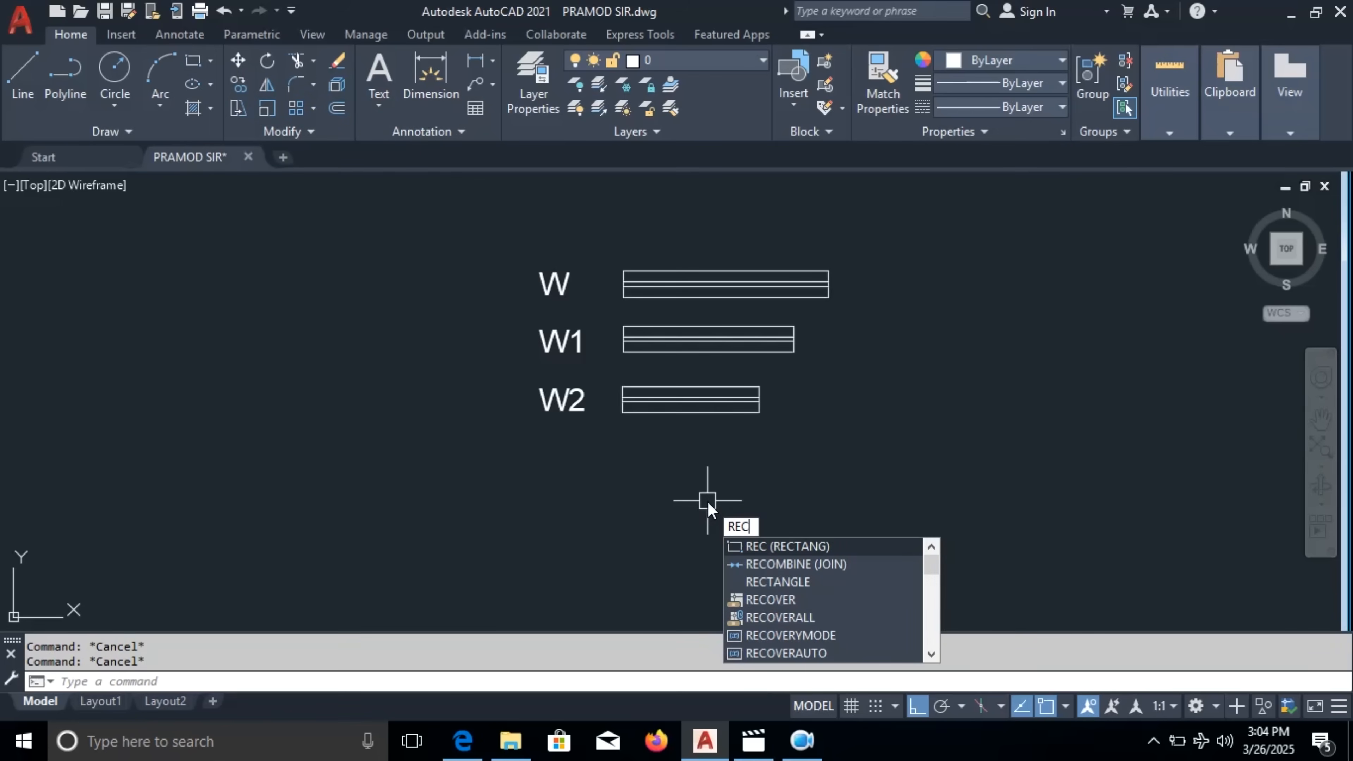
{"action": "key", "text": "Return"}
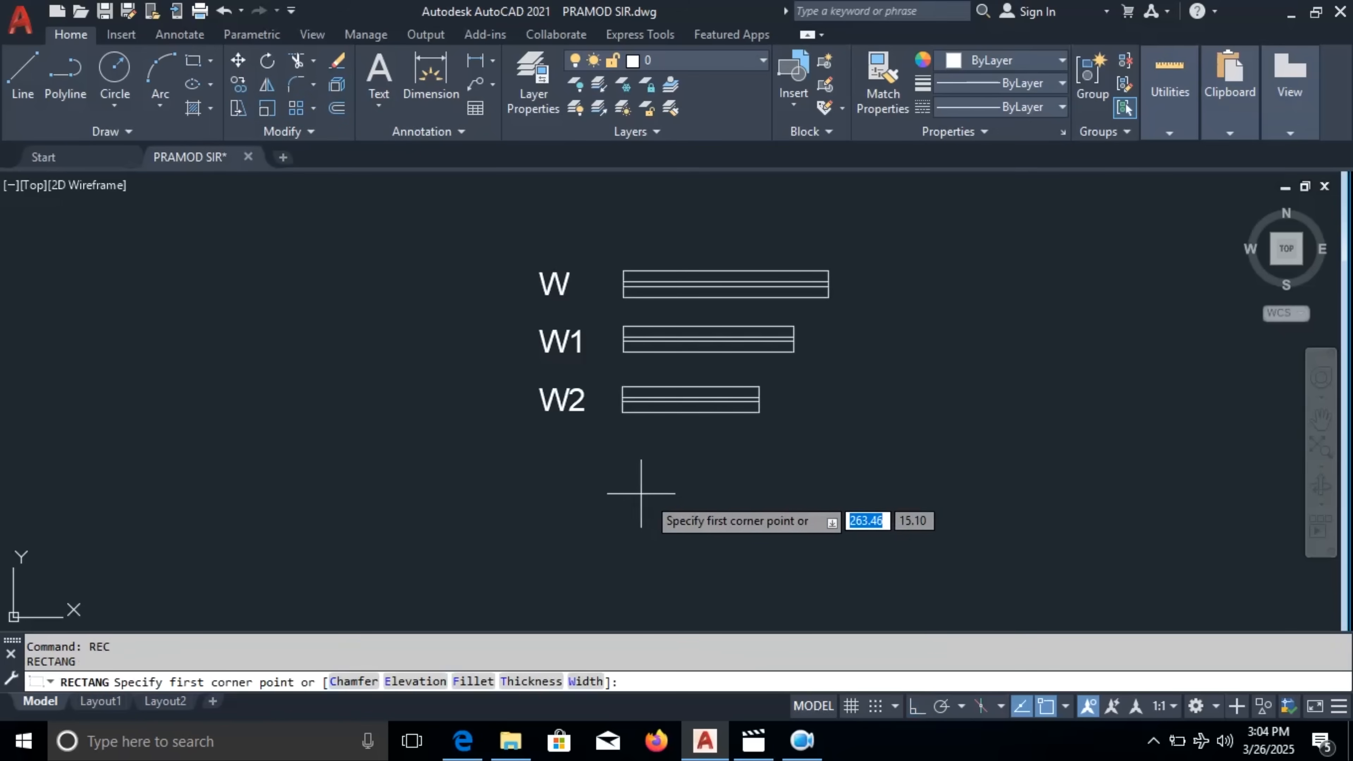
{"action": "left_click", "coordinate": [624, 461]}
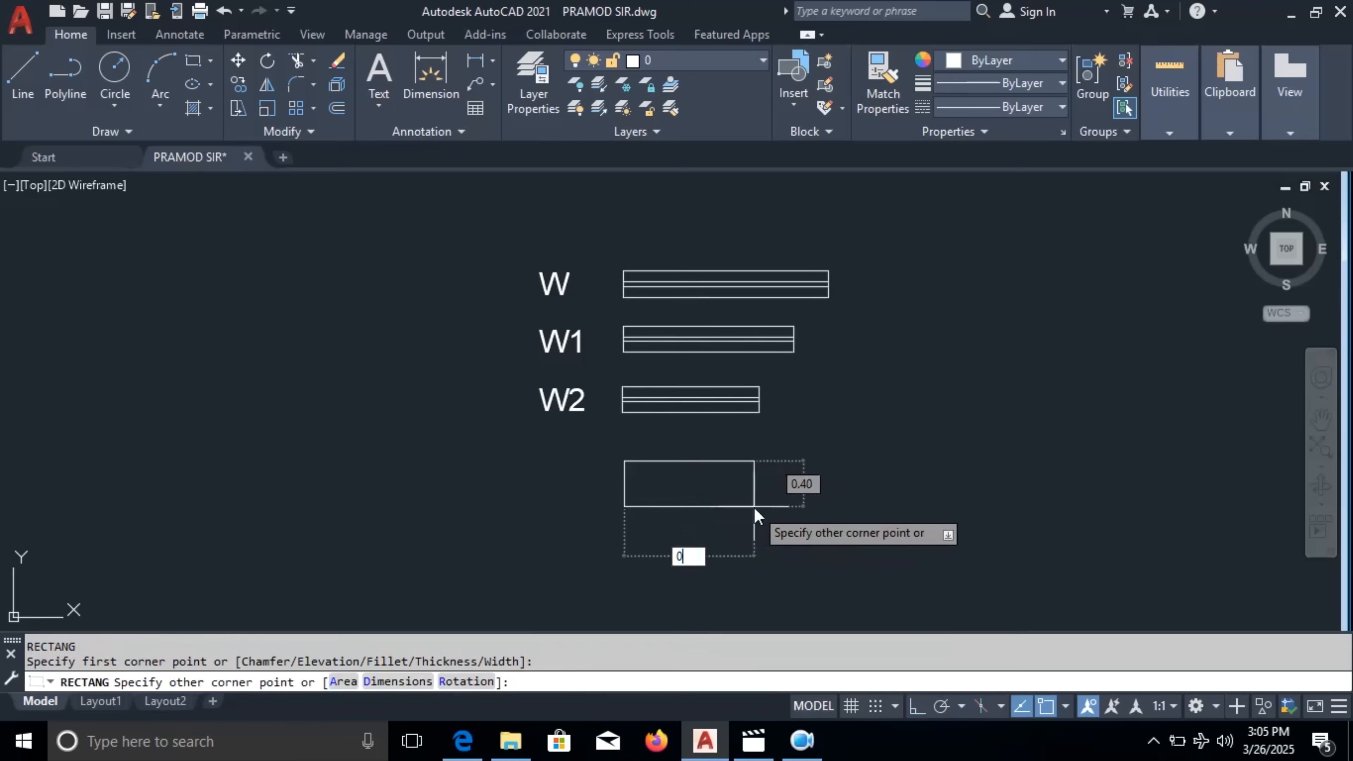
{"action": "key", "text": "BackSpace"}
{"action": "key", "text": "BackSpace"}
{"action": "type", "text": "0"}
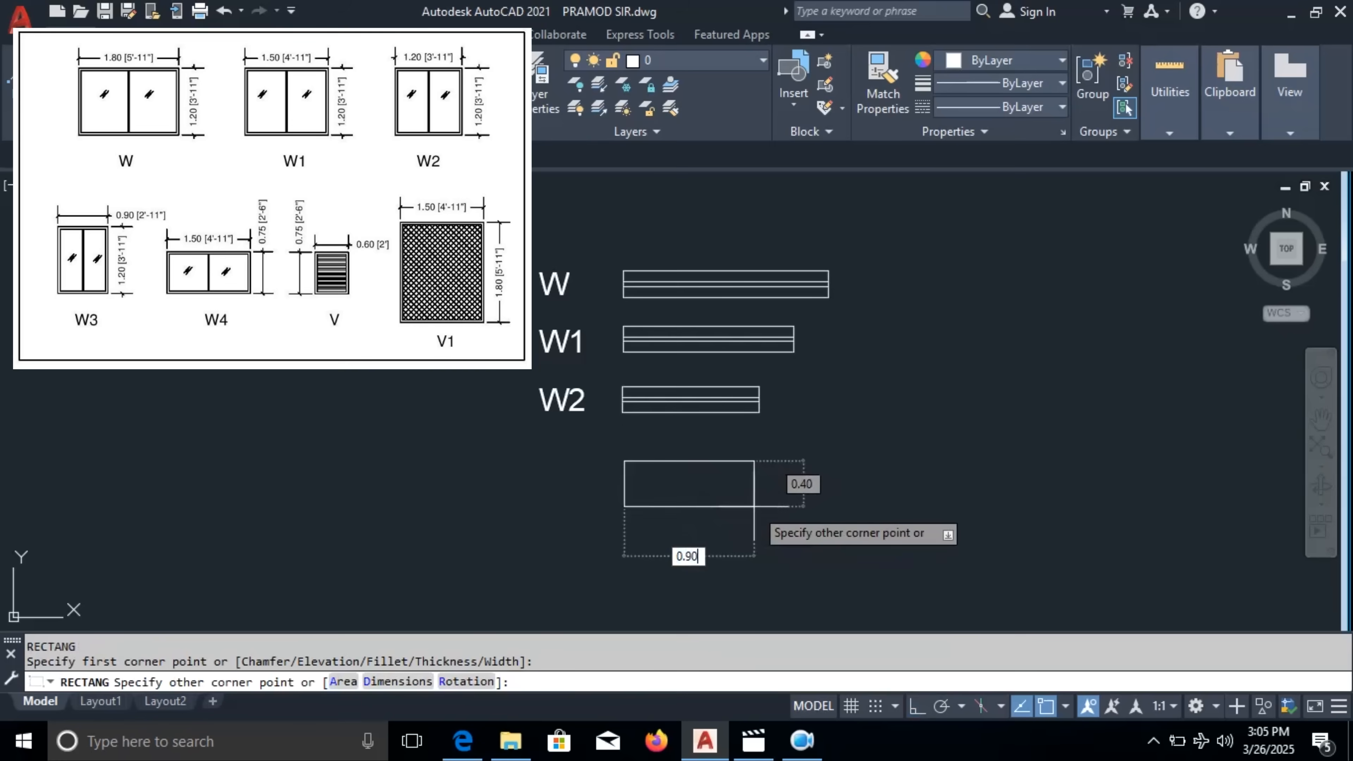
{"action": "key", "text": "Tab"}
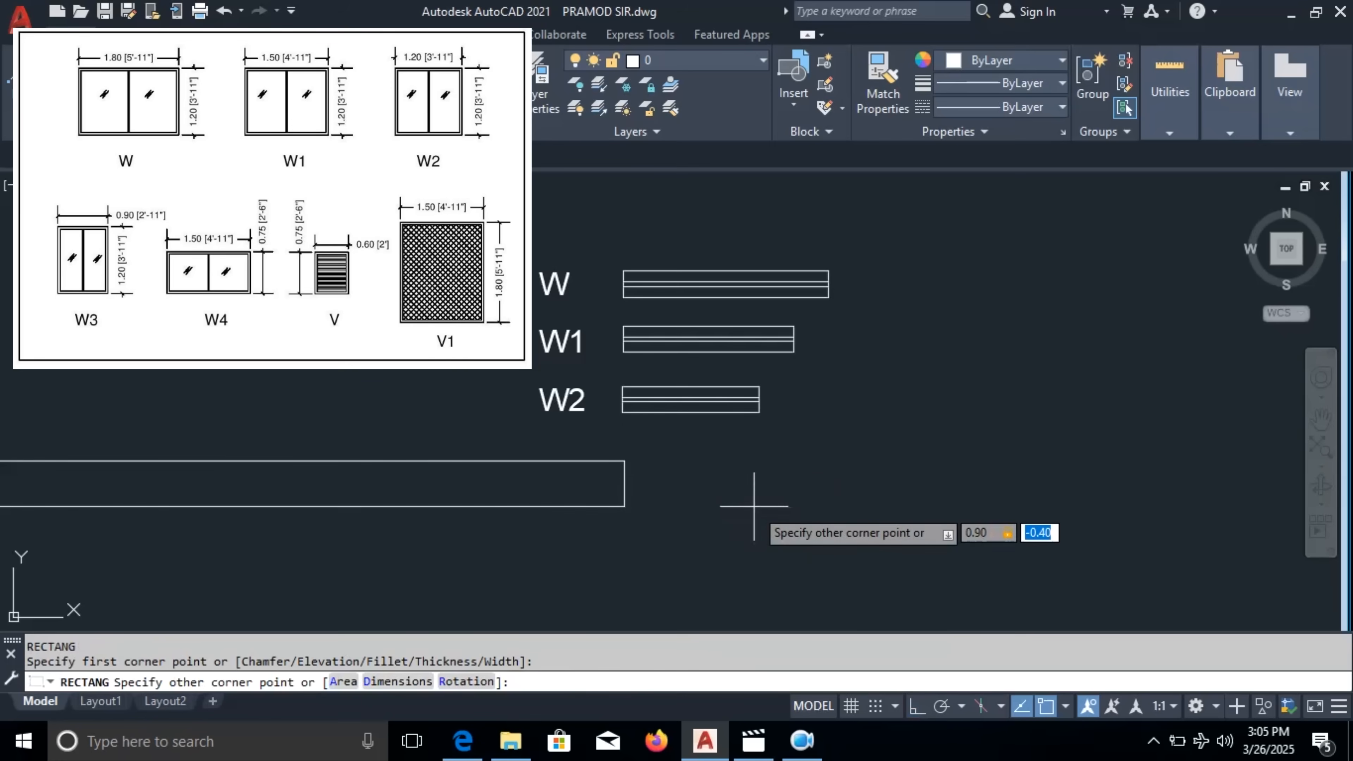
{"action": "key", "text": "Return"}
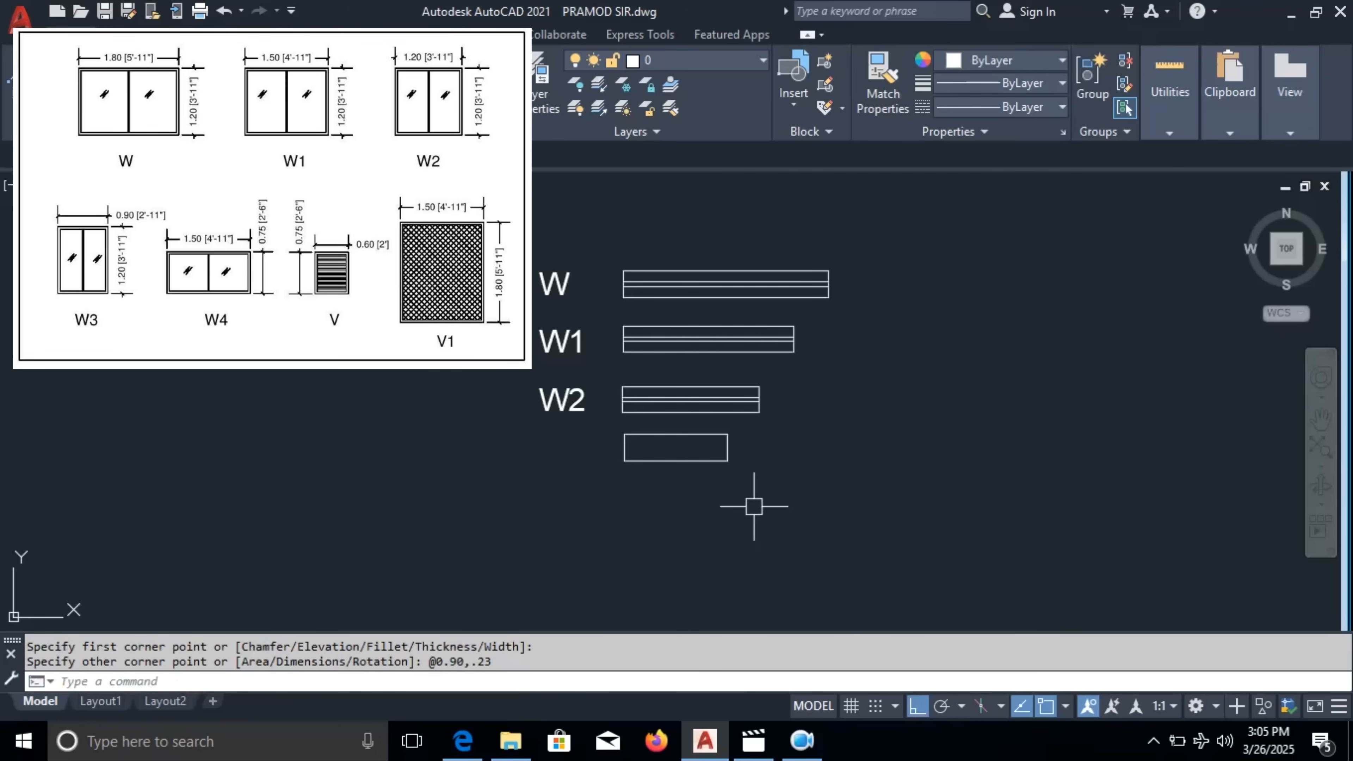
Draw a centre line through the 0.90 rectangle between the midpoints of its short sides
{"action": "type", "text": "L"}
{"action": "key", "text": "Return"}
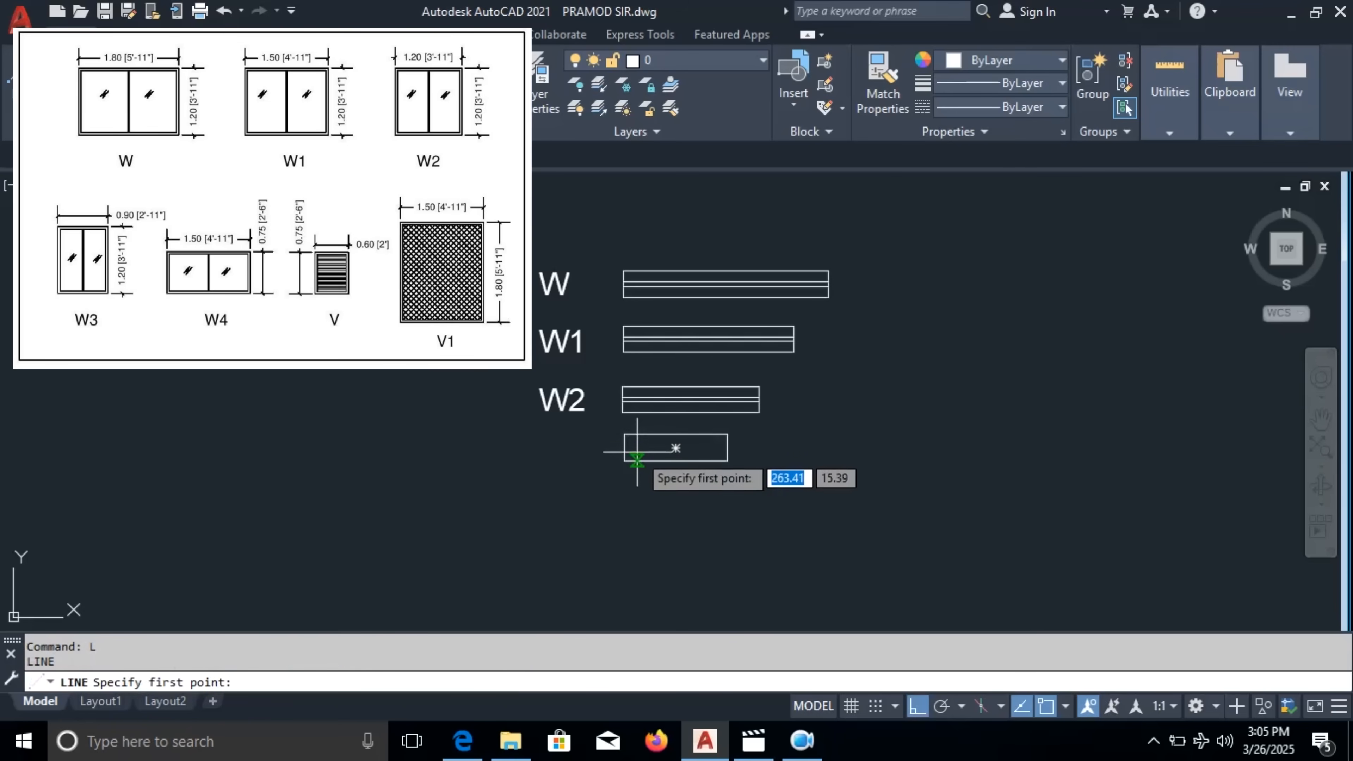
{"action": "left_click", "coordinate": [624, 448]}
{"action": "left_click", "coordinate": [727, 448]}
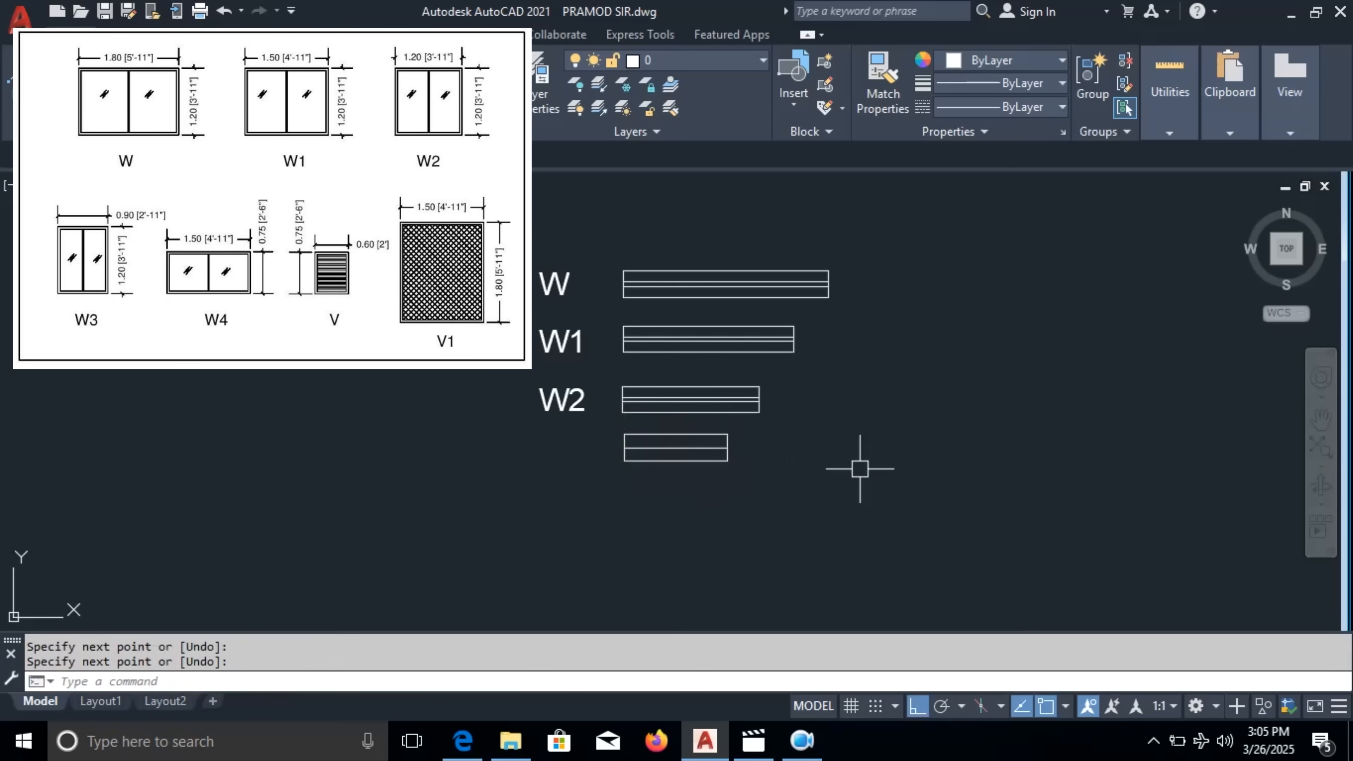
{"action": "key", "text": "Escape"}
Offset the 0.90 rectangle's centre line by 0.02 to both sides
{"action": "type", "text": "o"}
{"action": "key", "text": "Return"}
{"action": "type", "text": ".02"}
{"action": "key", "text": "Return"}
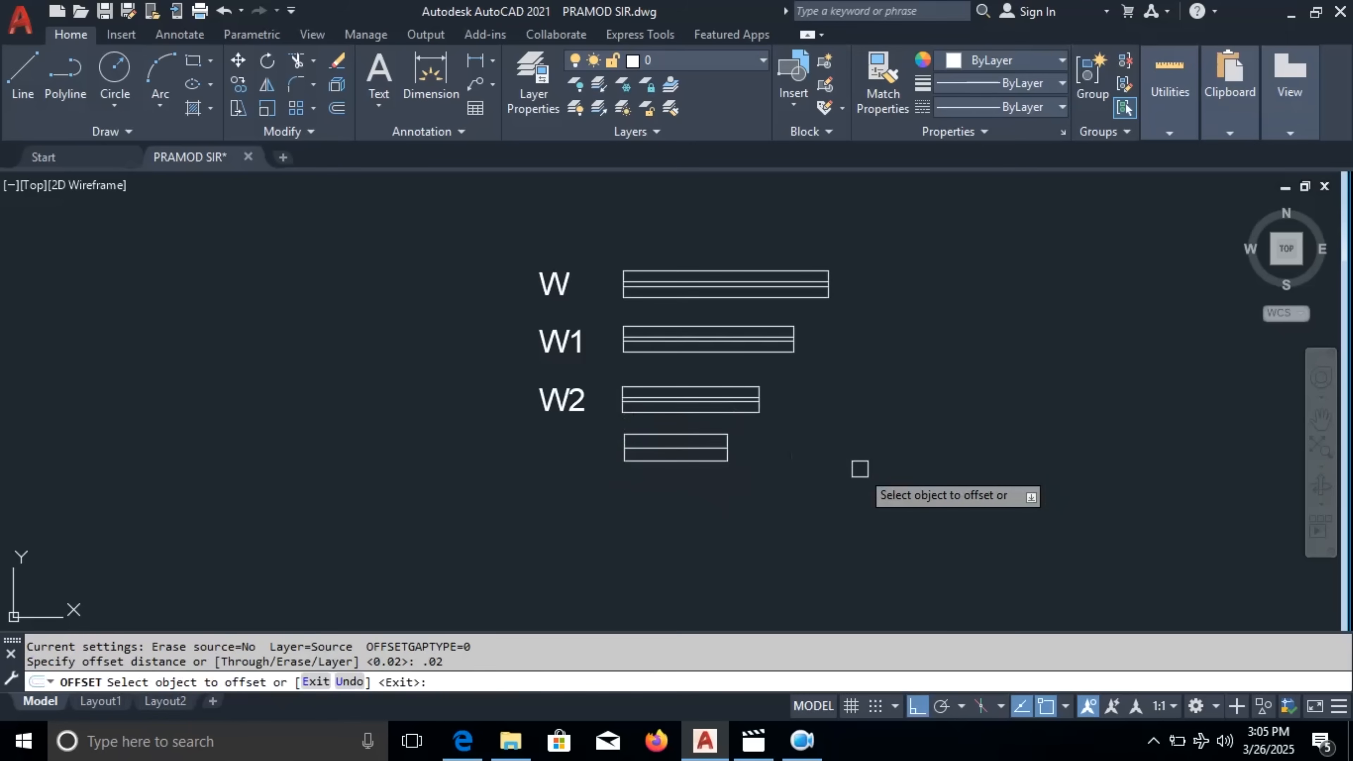
{"action": "scroll", "coordinate": [629, 461], "scroll_direction": "up", "scroll_amount": 4}
{"action": "left_click", "coordinate": [714, 423]}
{"action": "left_click", "coordinate": [726, 416]}
{"action": "scroll", "coordinate": [724, 419], "scroll_direction": "up", "scroll_amount": 2}
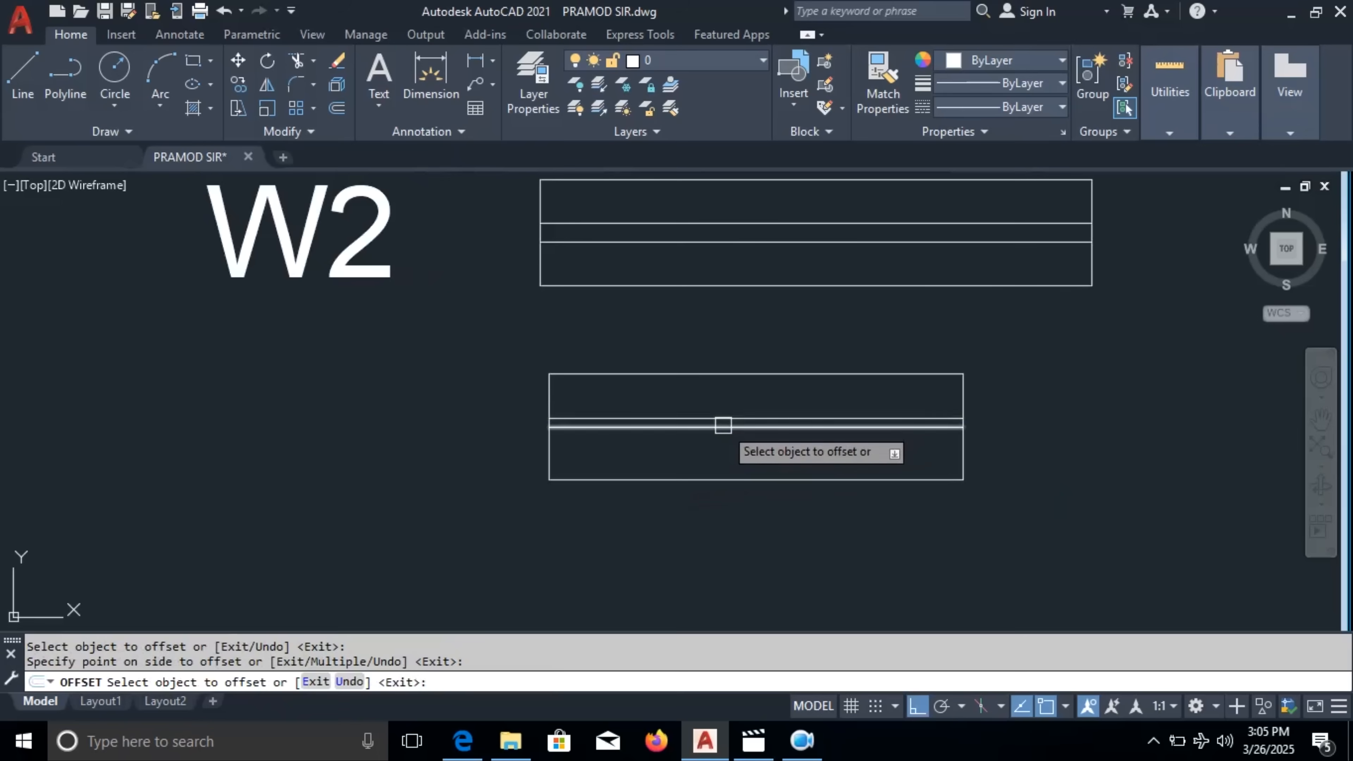
{"action": "left_click", "coordinate": [723, 432]}
{"action": "left_click", "coordinate": [747, 426]}
{"action": "key", "text": "Escape"}
Delete the original centre line of the 0.90 rectangle, keeping the two offset lines
{"action": "scroll", "coordinate": [750, 425], "scroll_direction": "up", "scroll_amount": 4}
{"action": "scroll", "coordinate": [751, 425], "scroll_direction": "down", "scroll_amount": 5}
{"action": "left_click", "coordinate": [740, 448]}
{"action": "key", "text": "Delete"}
Copy the label W2 straight down about 0.49 so it sits beside the 0.90 window symbol
{"action": "left_click", "coordinate": [569, 377]}
{"action": "type", "text": "co"}
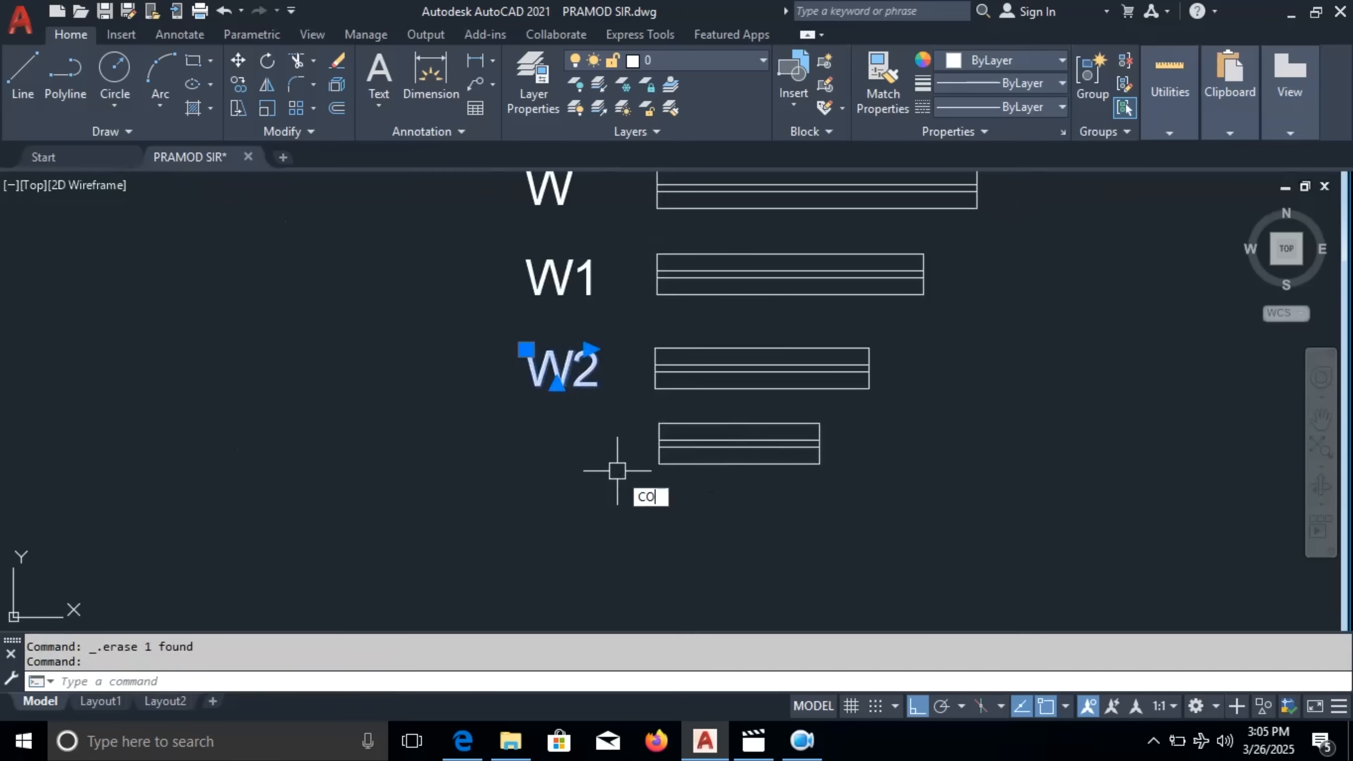
{"action": "key", "text": "Return"}
{"action": "left_click", "coordinate": [983, 373]}
{"action": "left_click", "coordinate": [978, 456]}
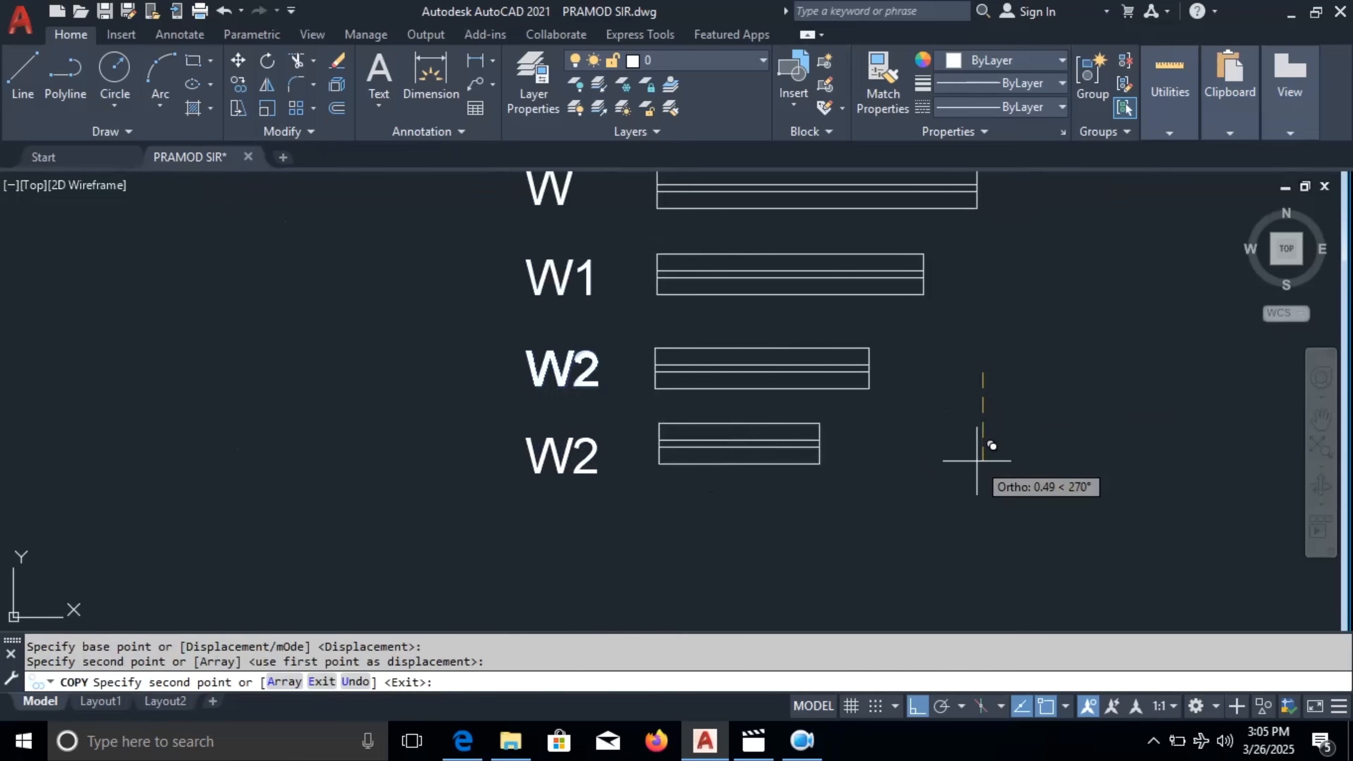
{"action": "key", "text": "Escape"}
Move the 0.90 rectangle and its inner lines straight down slightly to line up with the copied label
{"action": "left_click", "coordinate": [919, 509]}
{"action": "left_click", "coordinate": [621, 408]}
{"action": "type", "text": "m"}
{"action": "key", "text": "Return"}
{"action": "left_click", "coordinate": [1042, 421]}
{"action": "left_click", "coordinate": [1066, 441]}
{"action": "key", "text": "Escape"}
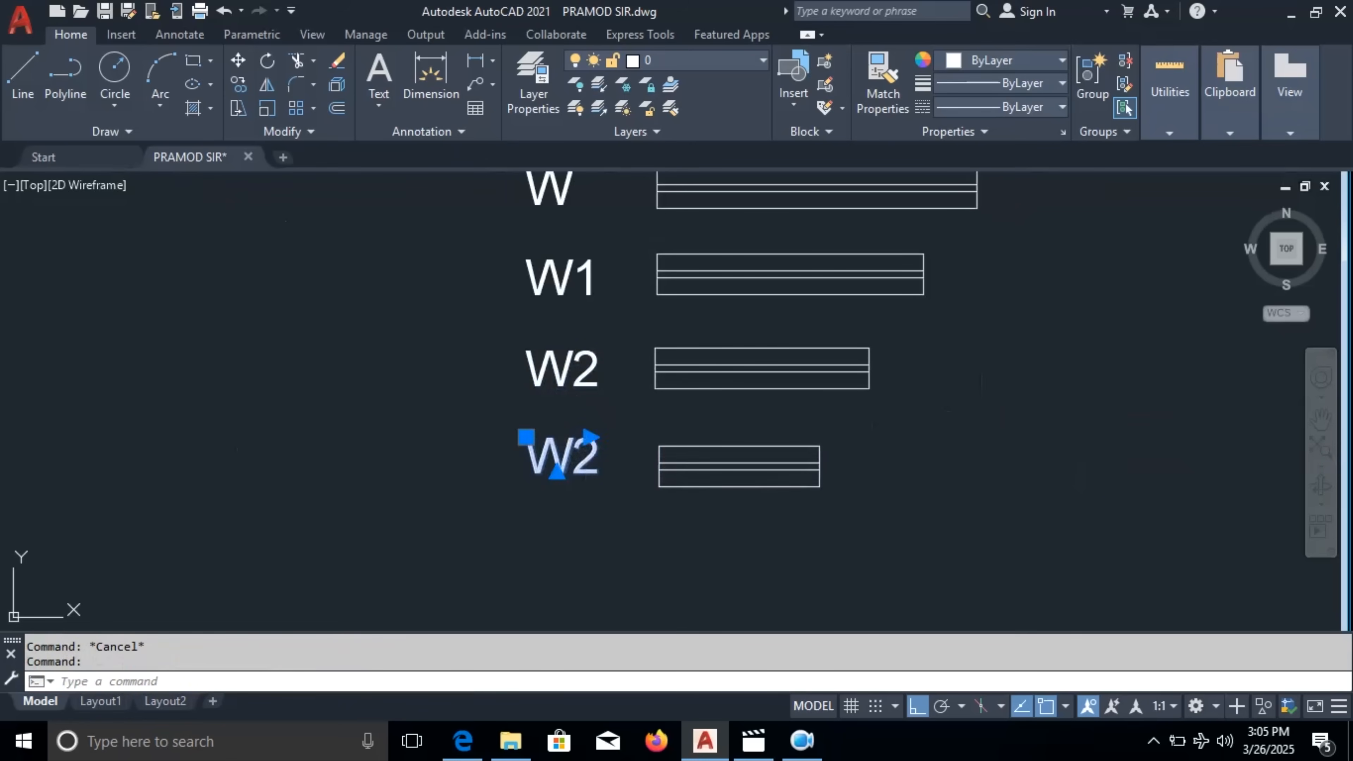
Change the copied label beside the 0.90 window symbol to read W3
{"action": "double_click", "coordinate": [562, 458]}
{"action": "scroll", "coordinate": [592, 451], "scroll_direction": "up", "scroll_amount": 4}
{"action": "left_click_drag", "start_coordinate": [544, 464], "coordinate": [596, 459]}
{"action": "type", "text": "3"}
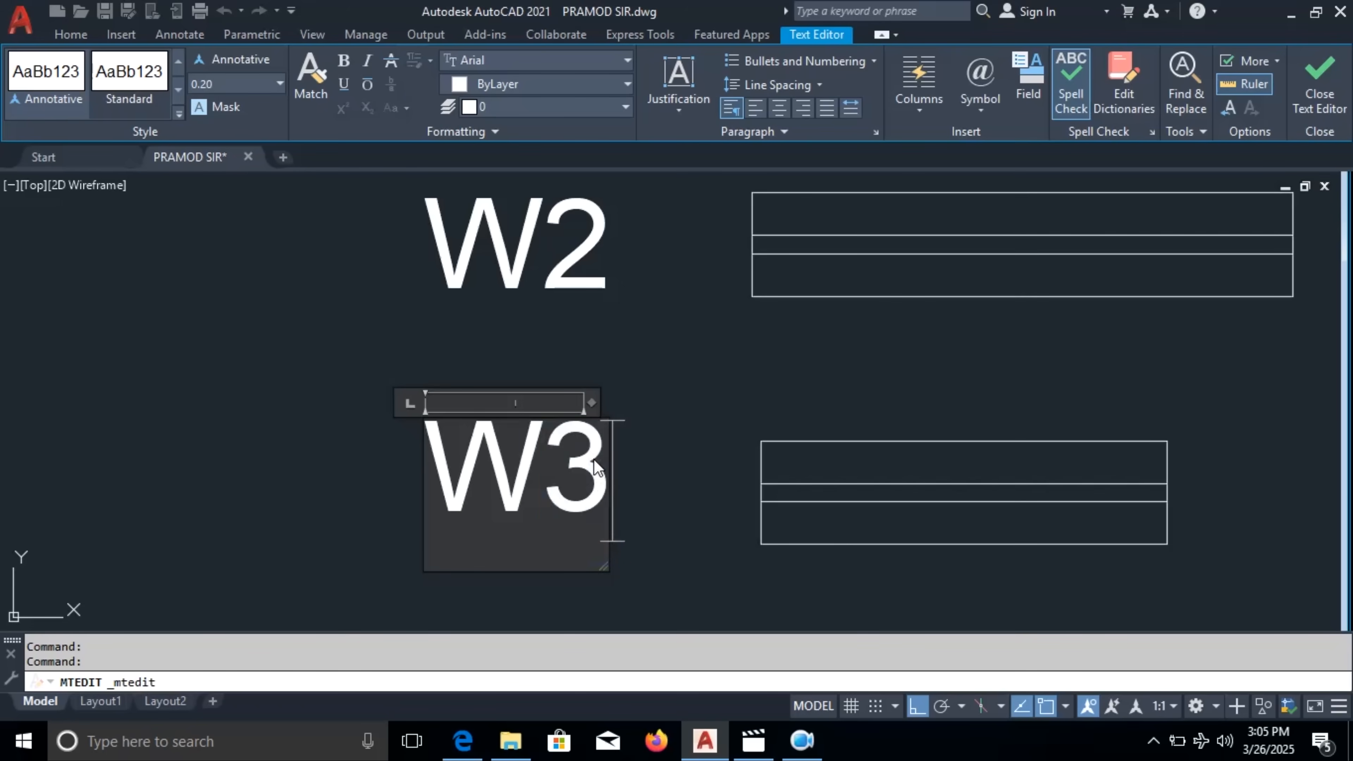
{"action": "left_click", "coordinate": [656, 439]}
Group the W3 window rectangle with its two inner lines into one object
{"action": "scroll", "coordinate": [679, 433], "scroll_direction": "down", "scroll_amount": 5}
{"action": "left_click", "coordinate": [683, 428]}
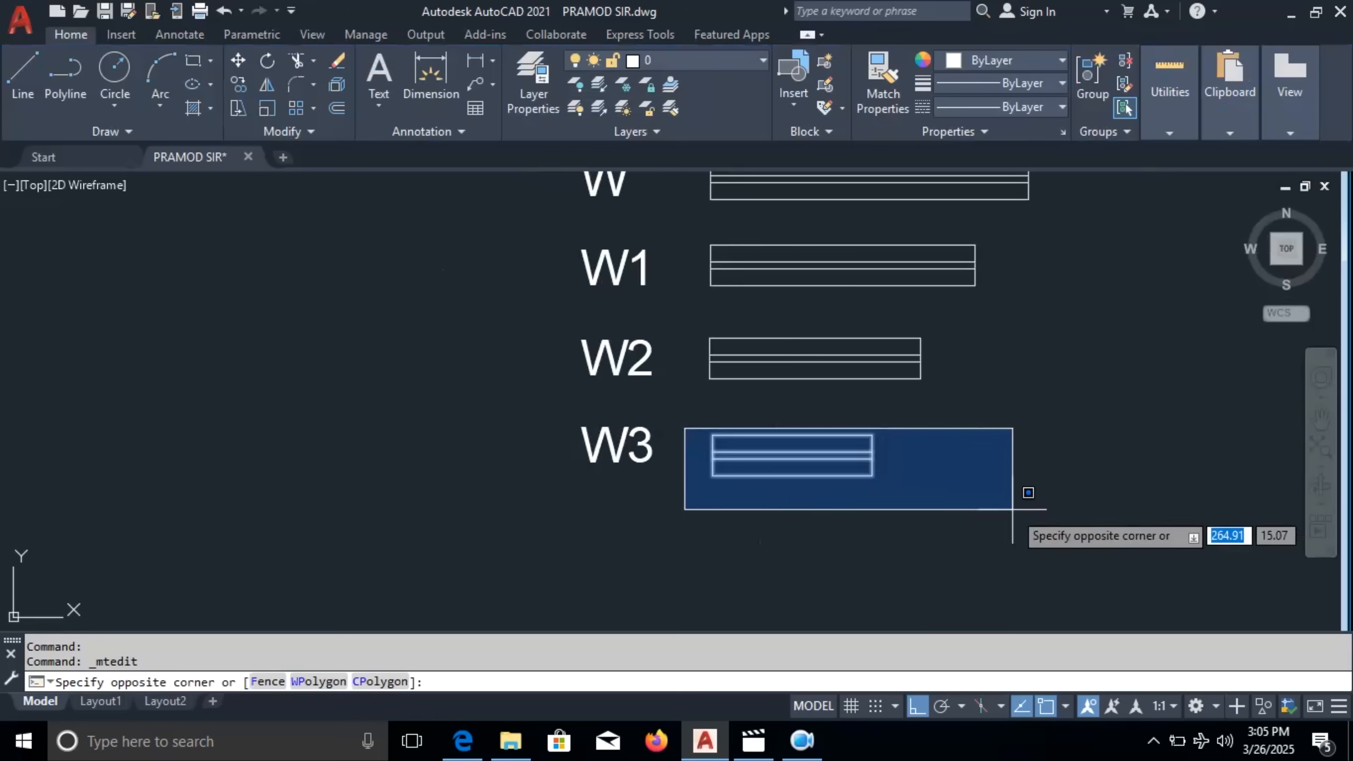
{"action": "left_click", "coordinate": [1029, 510]}
{"action": "type", "text": "g"}
{"action": "key", "text": "Return"}
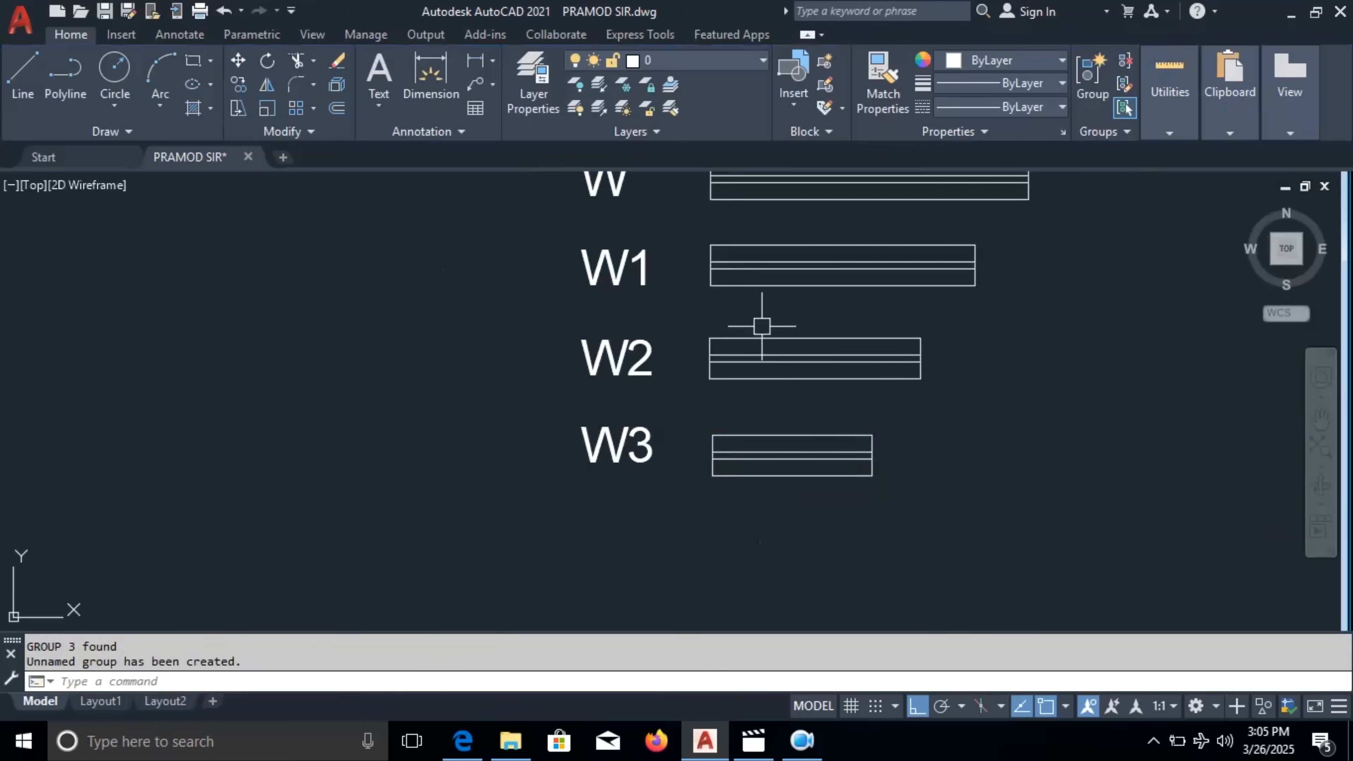
{"action": "left_click", "coordinate": [762, 336]}
{"action": "left_click", "coordinate": [771, 266]}
{"action": "key", "text": "Escape"}
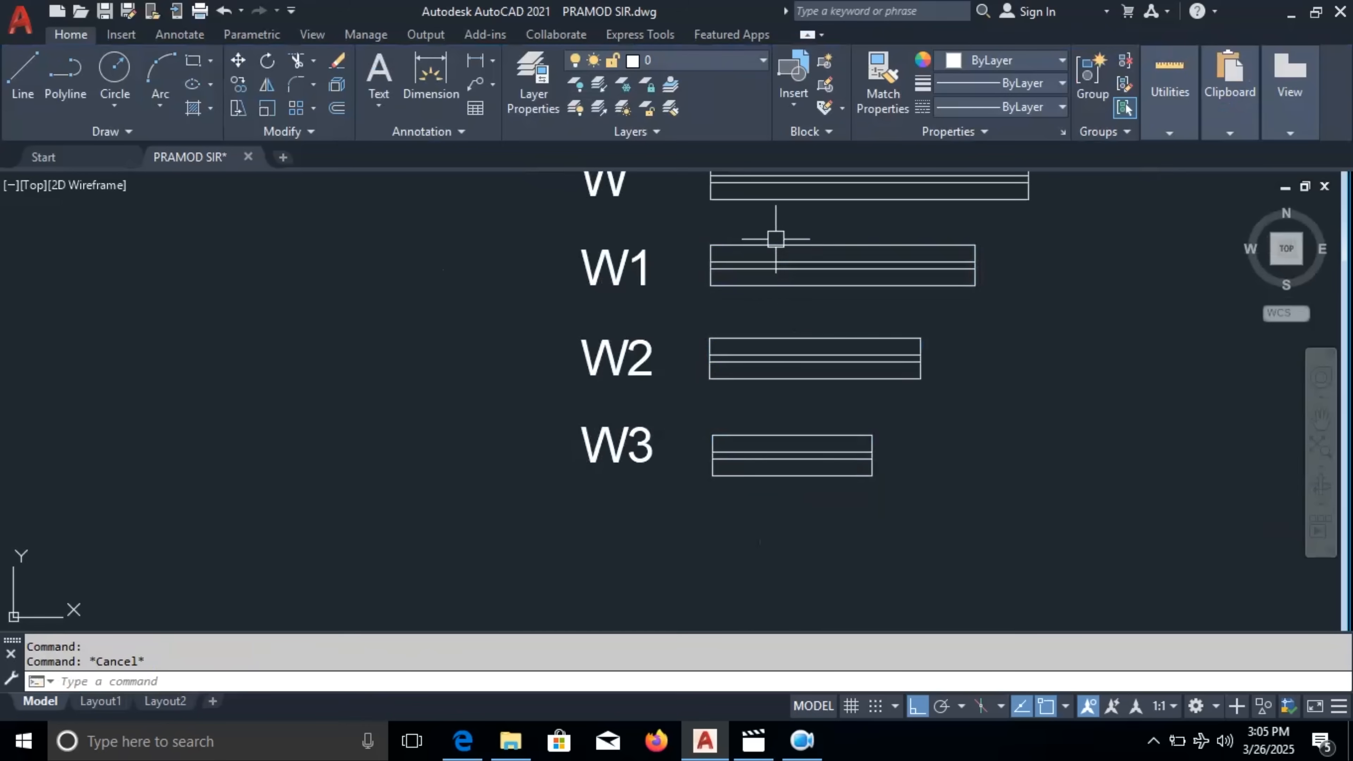
Draw a 1.50 by 0.23 rectangle below the W3 window symbol
{"action": "middle_click_drag", "start_coordinate": [777, 235], "coordinate": [777, 293]}
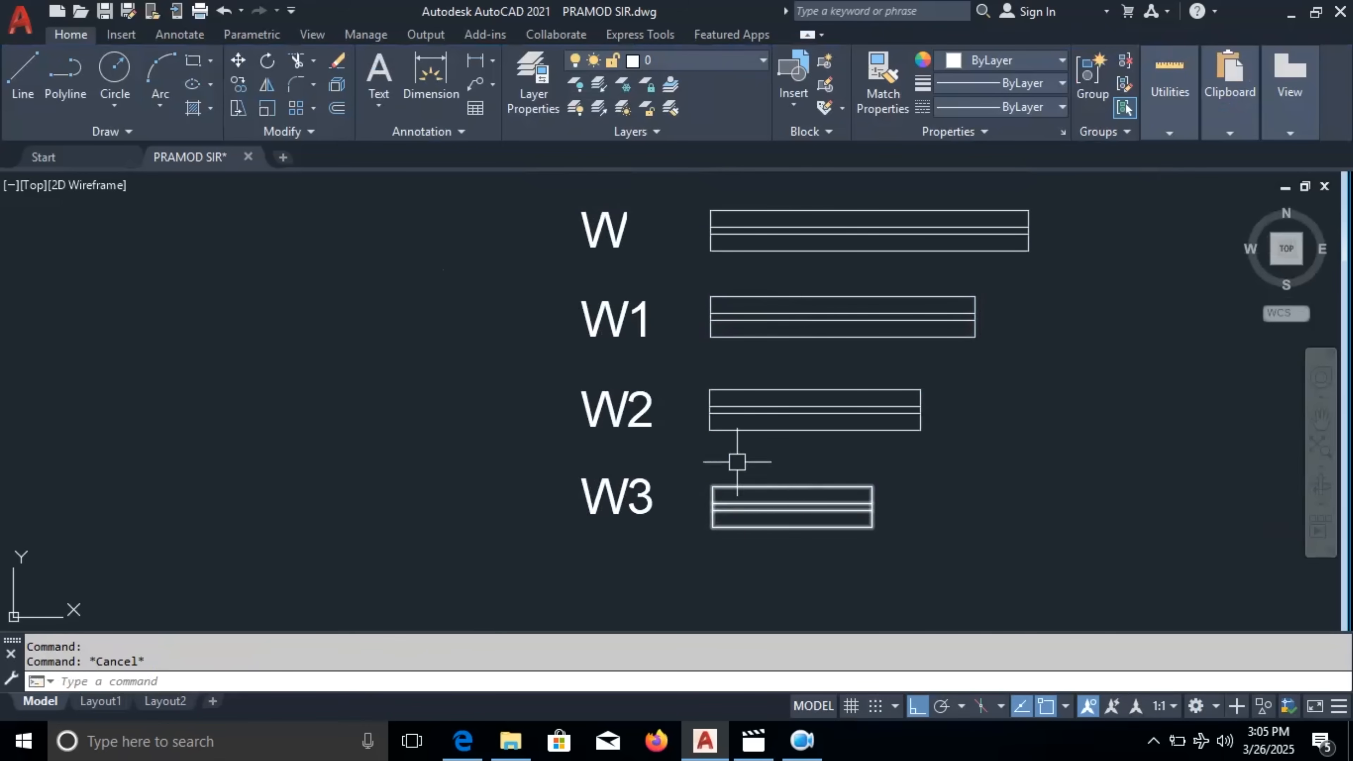
{"action": "scroll", "coordinate": [738, 462], "scroll_direction": "down", "scroll_amount": 2}
{"action": "middle_click_drag", "start_coordinate": [816, 498], "coordinate": [673, 389]}
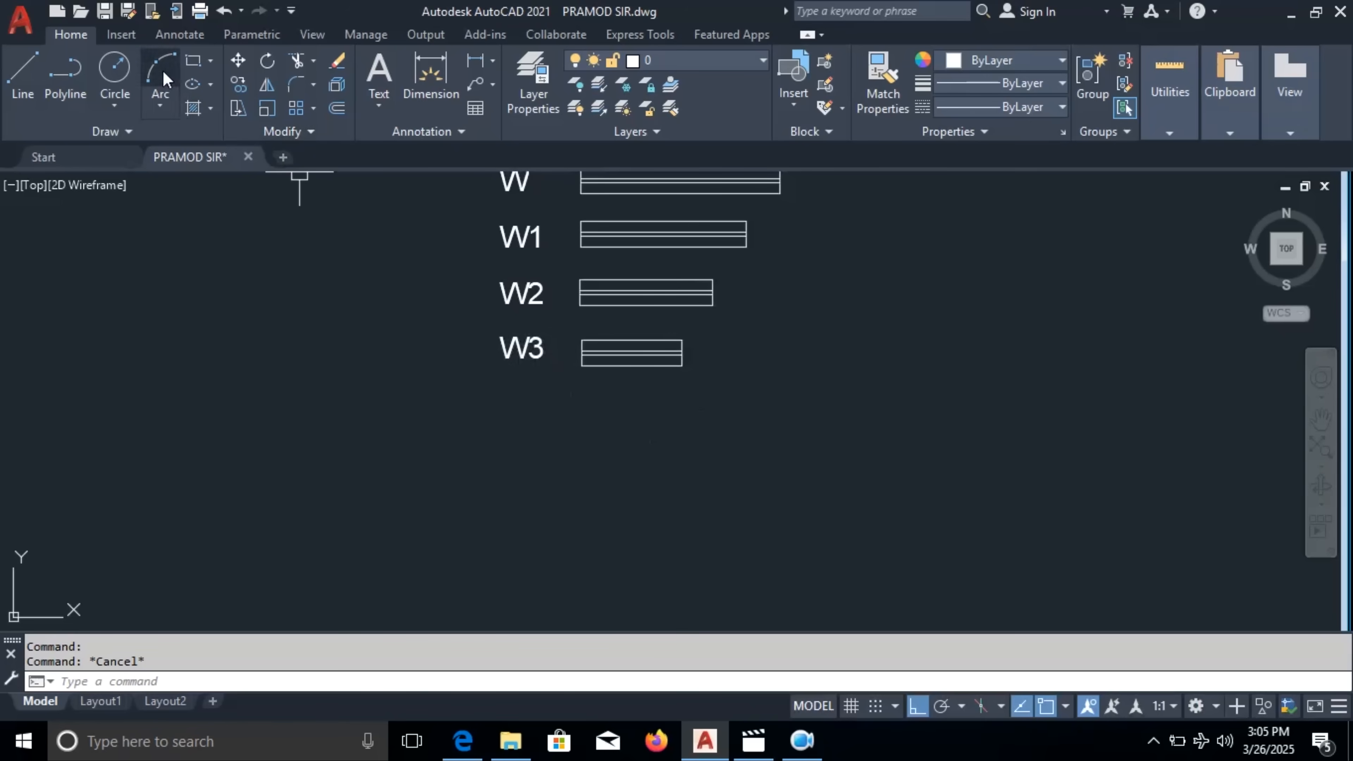
{"action": "left_click", "coordinate": [192, 60]}
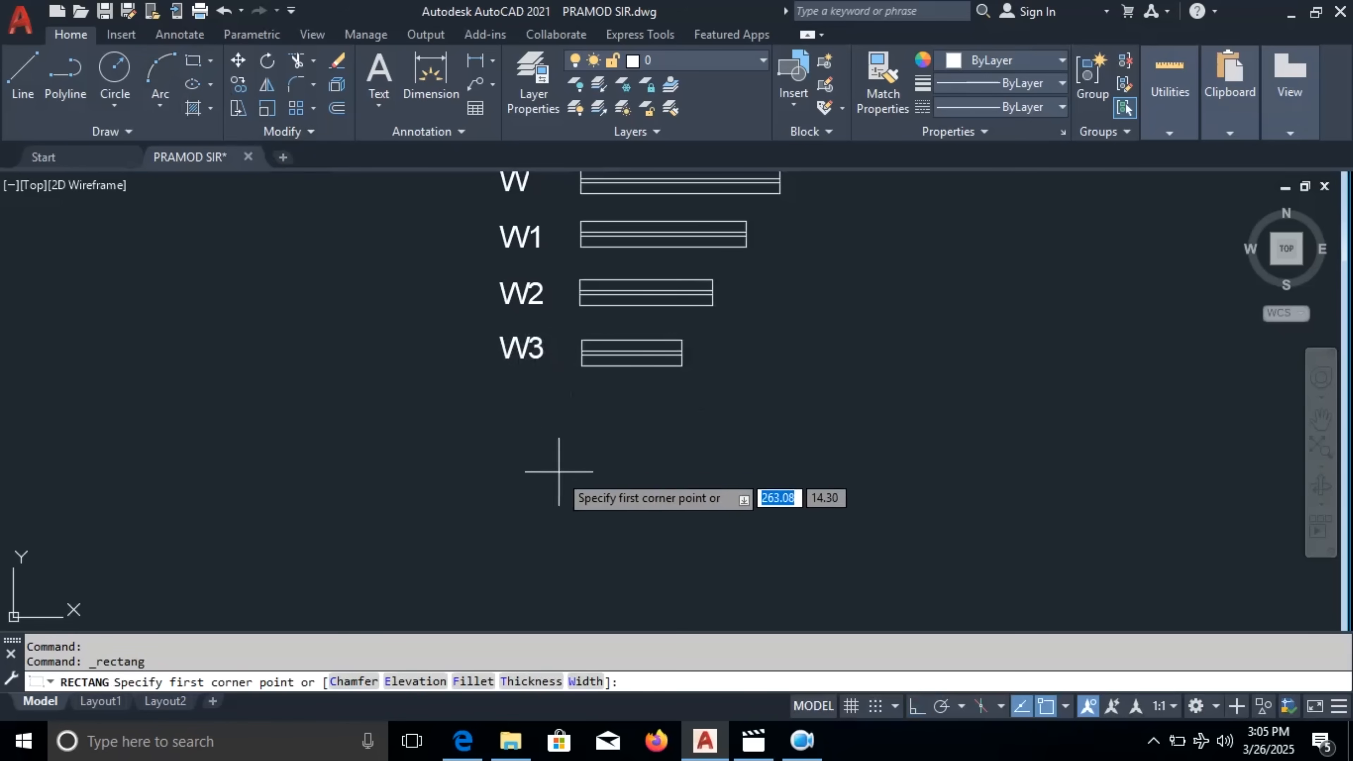
{"action": "left_click", "coordinate": [583, 420]}
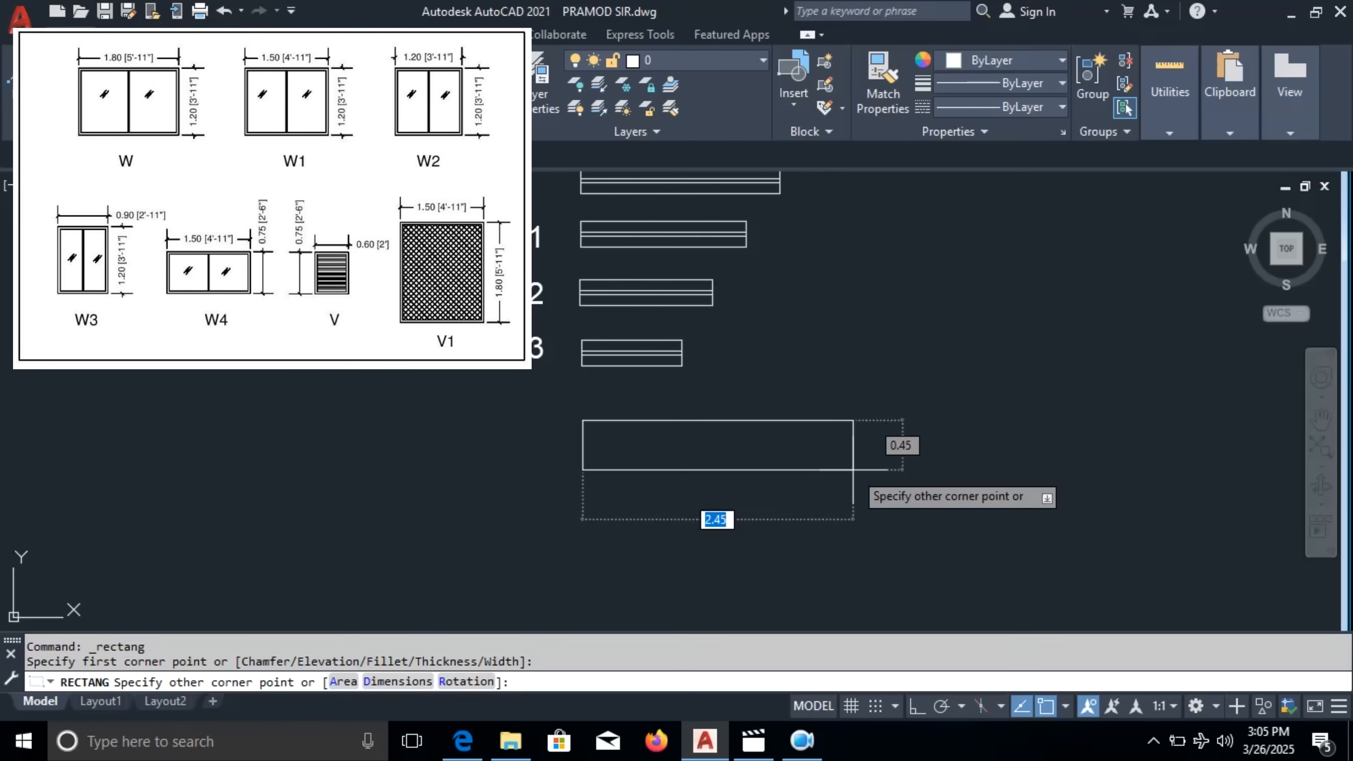
{"action": "type", "text": "1.50,0.23"}
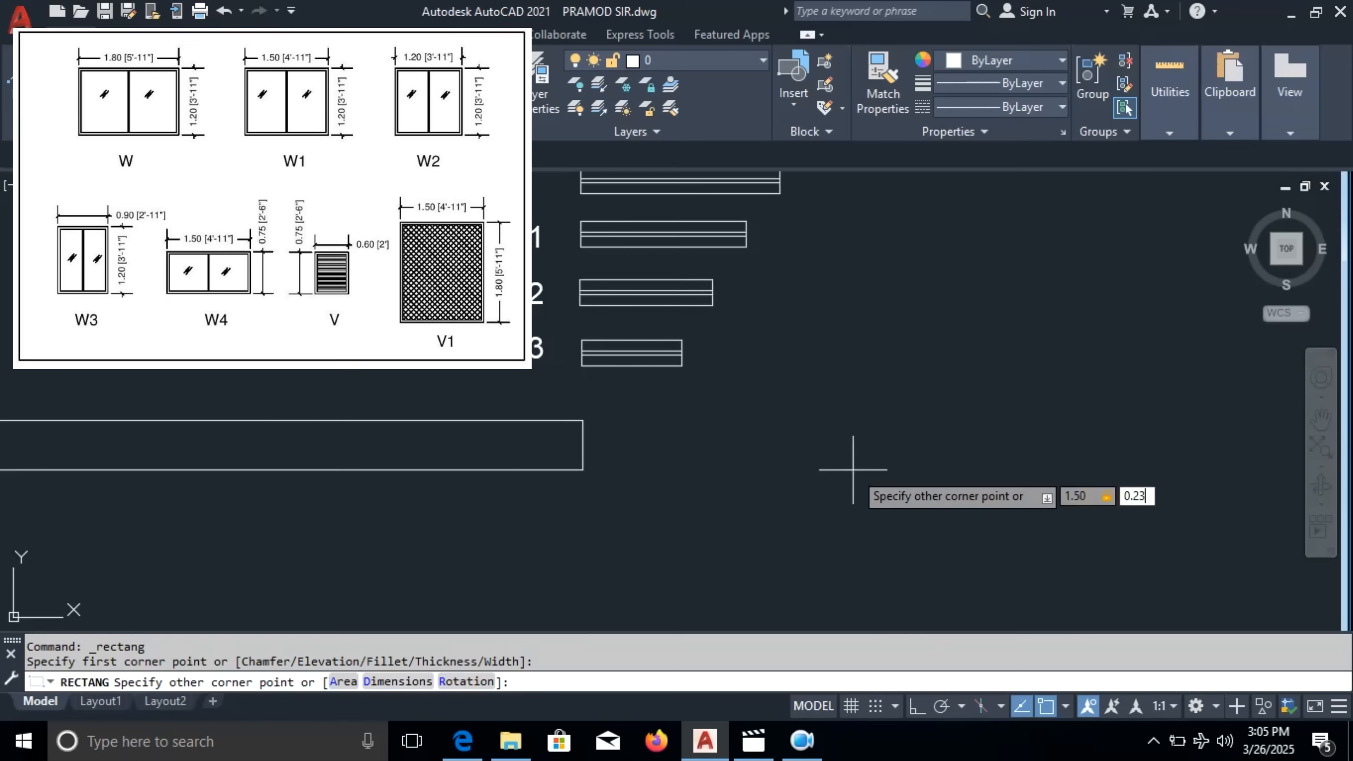
{"action": "key", "text": "Return"}
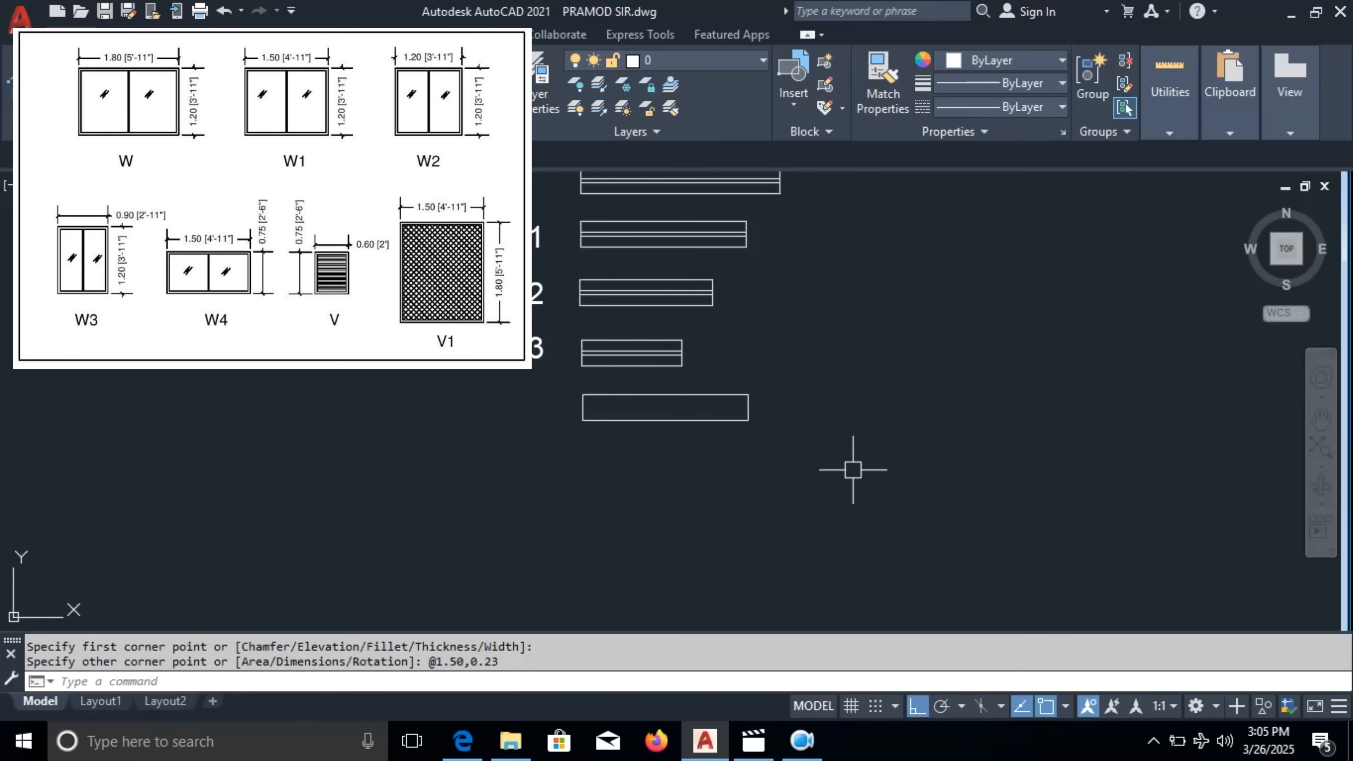
Draw a horizontal centre line across the new 1.50 rectangle between the midpoints of its short sides
{"action": "middle_click_drag", "start_coordinate": [834, 456], "coordinate": [832, 471]}
{"action": "type", "text": "l"}
{"action": "key", "text": "Return"}
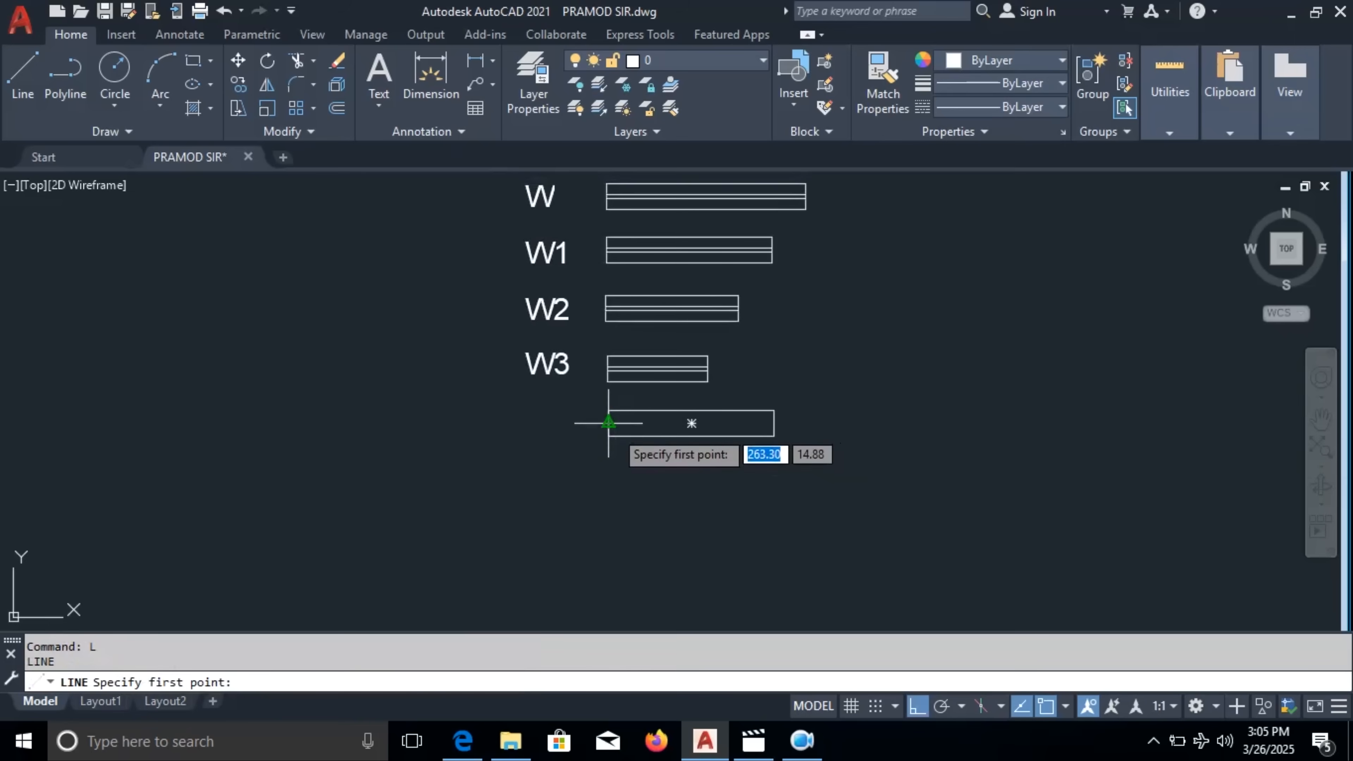
{"action": "left_click", "coordinate": [608, 423]}
{"action": "left_click", "coordinate": [774, 423]}
{"action": "key", "text": "Return"}
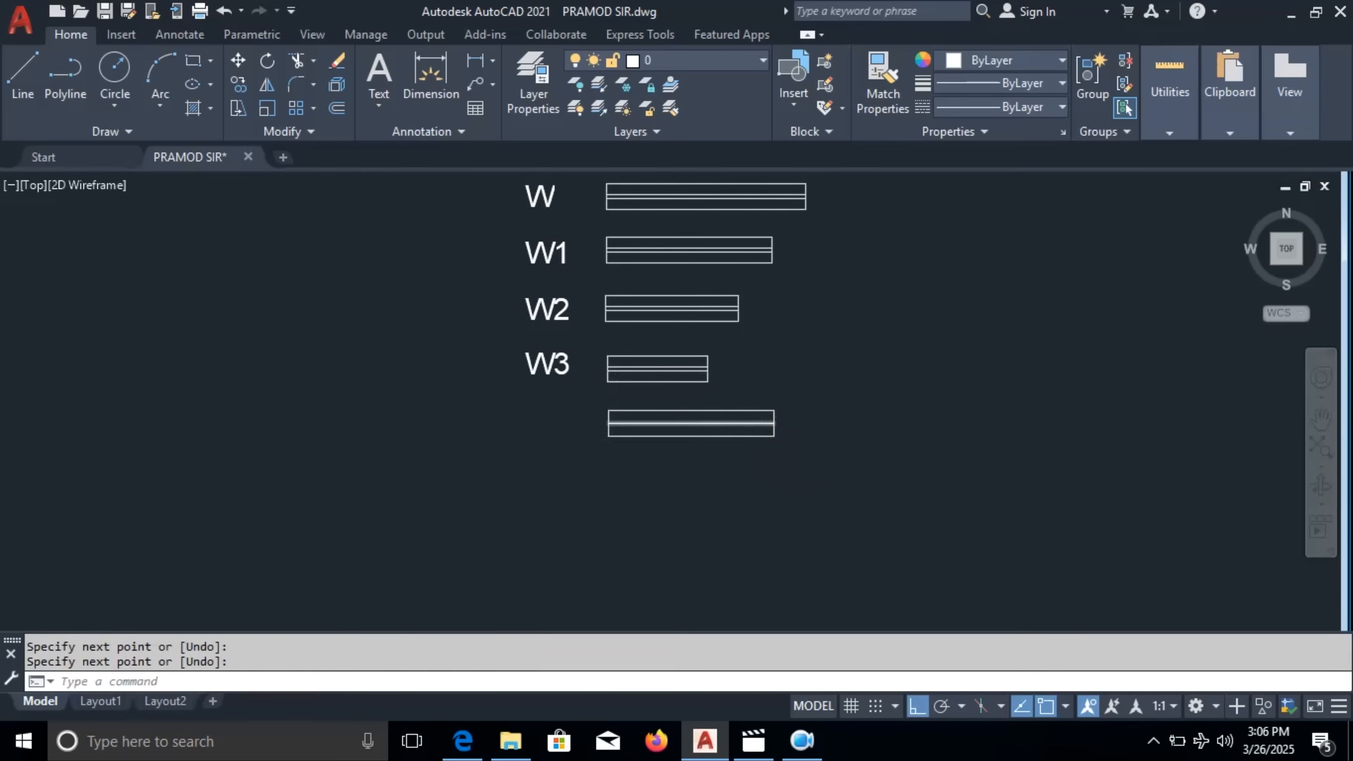
Offset the new 1.50 rectangle's centre line by 0.02 to both sides and delete the original line
{"action": "scroll", "coordinate": [735, 425], "scroll_direction": "up", "scroll_amount": 4}
{"action": "key", "text": "Escape"}
{"action": "type", "text": "o"}
{"action": "key", "text": "Return"}
{"action": "type", "text": ".0"}
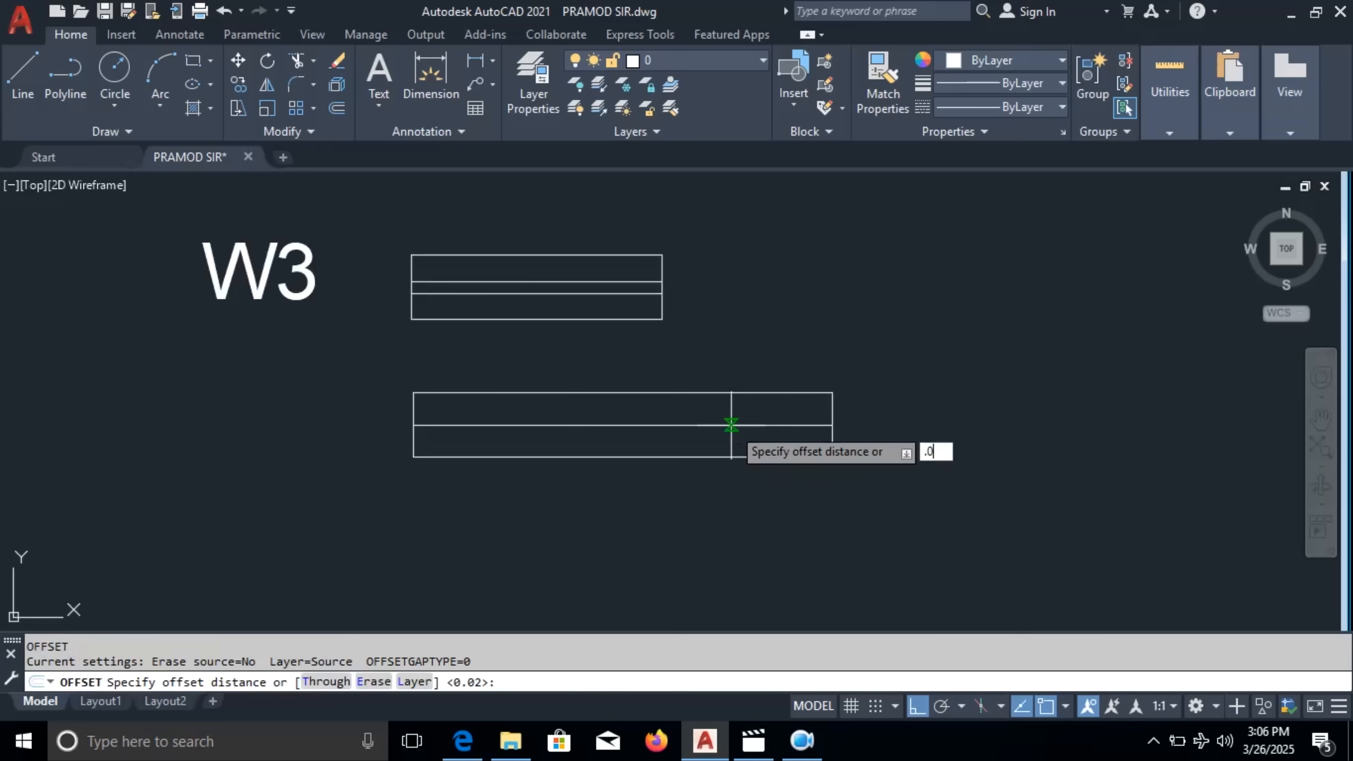
{"action": "type", "text": "2"}
{"action": "key", "text": "Return"}
{"action": "left_click", "coordinate": [731, 425]}
{"action": "left_click", "coordinate": [786, 408]}
{"action": "scroll", "coordinate": [779, 414], "scroll_direction": "up", "scroll_amount": 4}
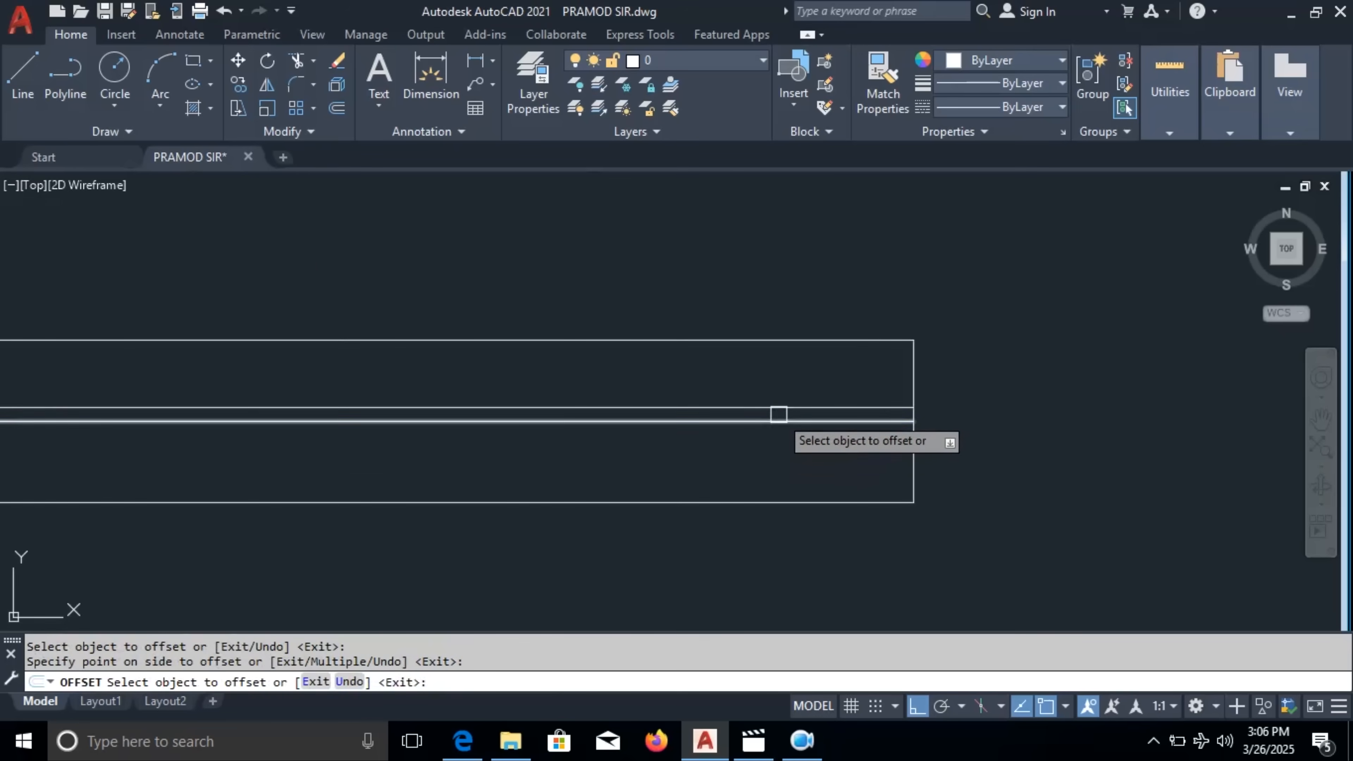
{"action": "left_click", "coordinate": [773, 421]}
{"action": "left_click", "coordinate": [780, 431]}
{"action": "key", "text": "Escape"}
{"action": "left_click", "coordinate": [793, 423]}
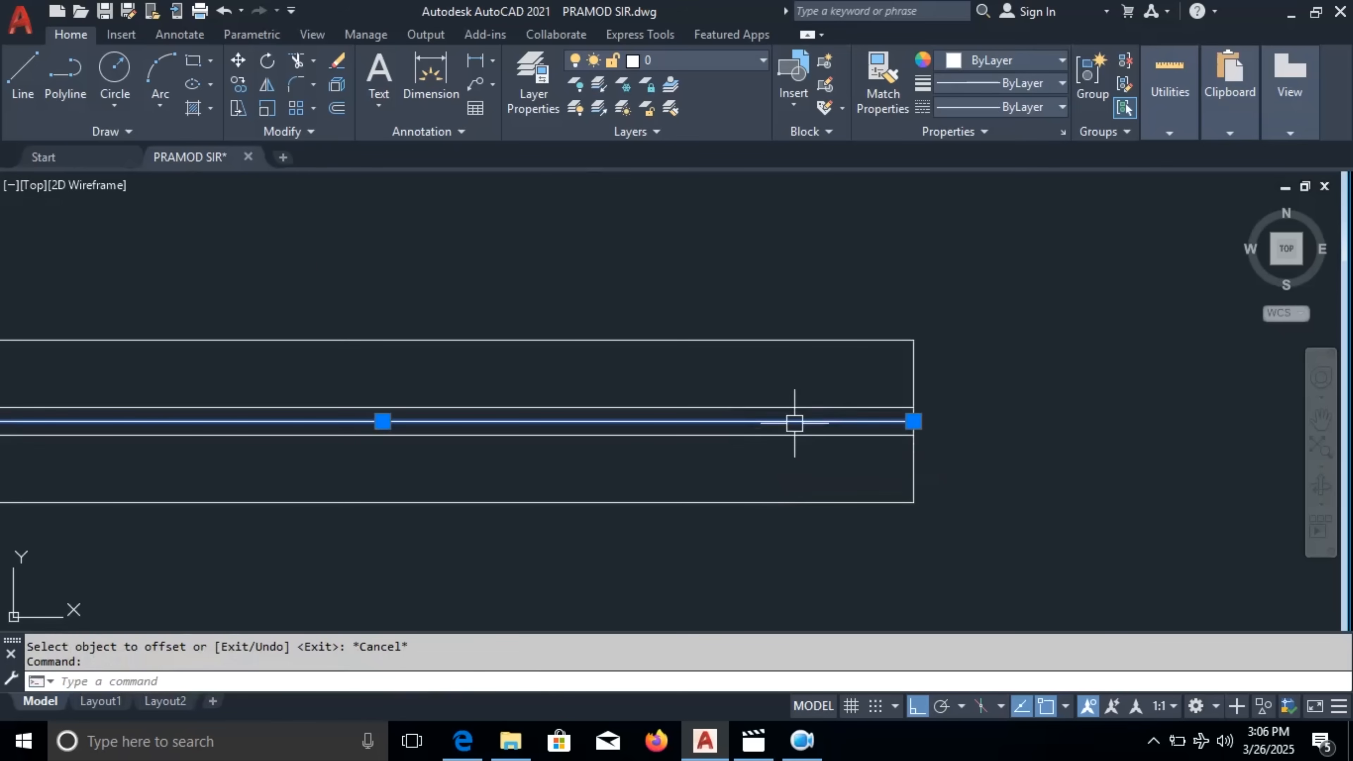
{"action": "key", "text": "Delete"}
Copy the label W3 straight down beside the new 1.50 window symbol
{"action": "scroll", "coordinate": [795, 421], "scroll_direction": "down", "scroll_amount": 4}
{"action": "left_click", "coordinate": [273, 269]}
{"action": "type", "text": "co"}
{"action": "key", "text": "Return"}
{"action": "left_click", "coordinate": [970, 280]}
{"action": "left_click", "coordinate": [968, 424]}
{"action": "key", "text": "Escape"}
Change the copied W3 label to read W4
{"action": "double_click", "coordinate": [269, 409]}
{"action": "left_click_drag", "start_coordinate": [290, 449], "coordinate": [312, 412]}
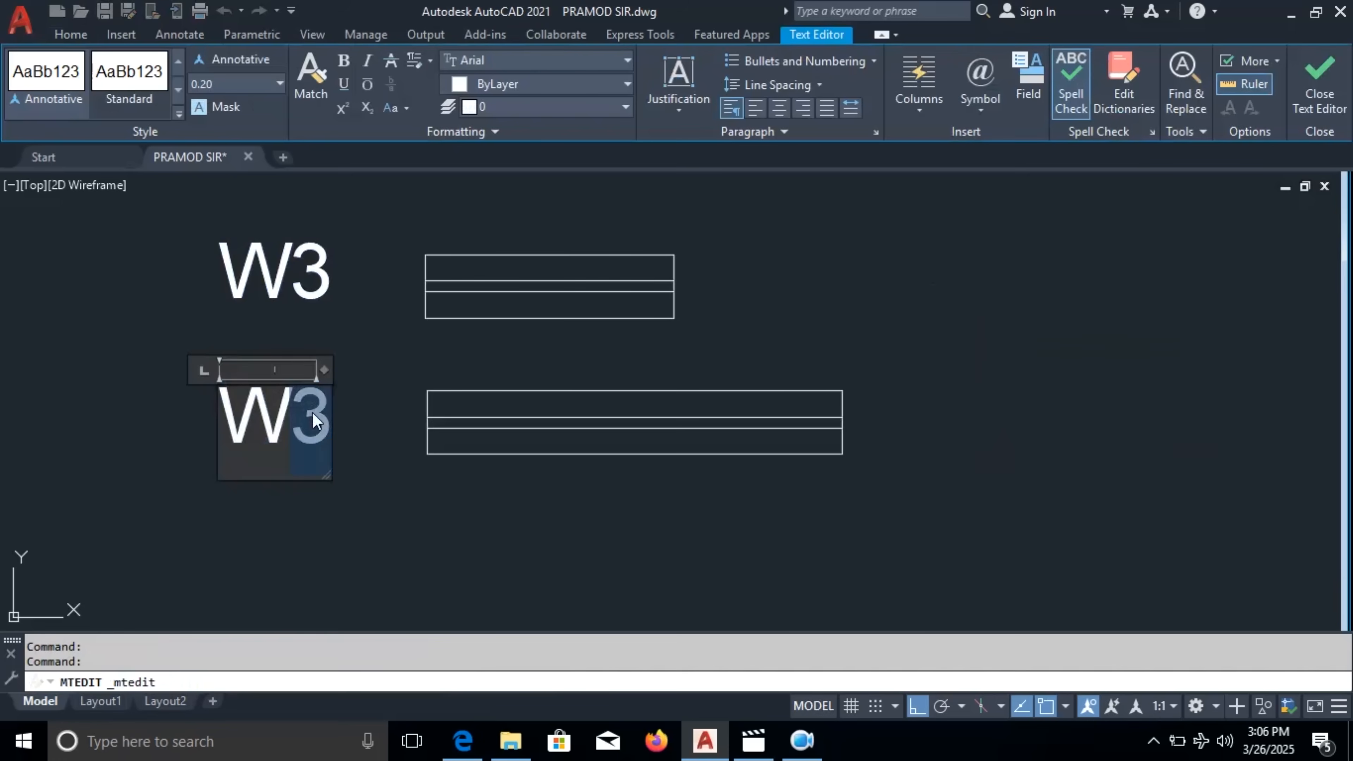
{"action": "type", "text": "4"}
{"action": "left_click", "coordinate": [352, 493]}
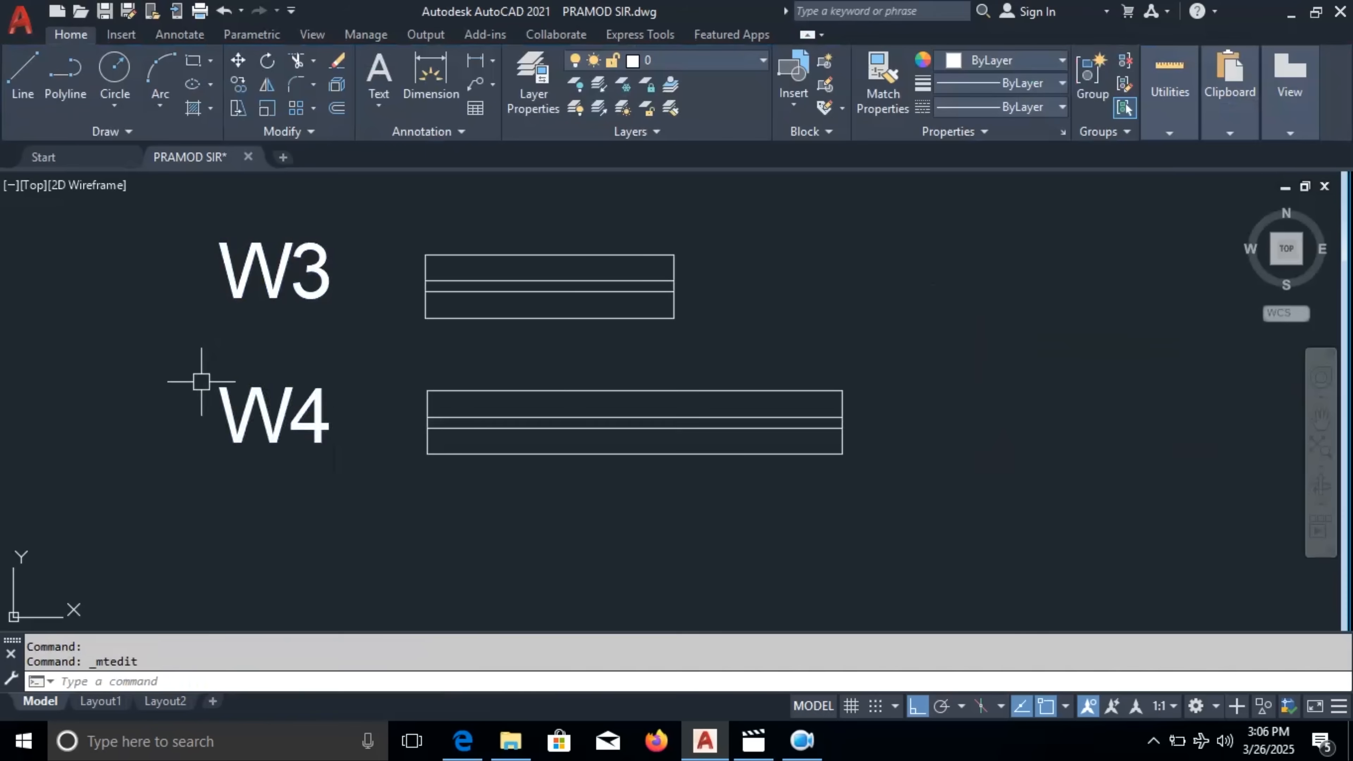
Switch to AutoCAD 2022.pdf in Edge, check the dimensions of ventilator V in the window schedule, and return to the AutoCAD drawing
{"action": "scroll", "coordinate": [523, 451], "scroll_direction": "down", "scroll_amount": 4}
{"action": "mouse_move", "coordinate": [638, 447]}
{"action": "middle_mouse_down"}
{"action": "mouse_move", "coordinate": [639, 459]}
{"action": "mouse_move", "coordinate": [626, 420]}
{"action": "mouse_move", "coordinate": [674, 438]}
{"action": "middle_mouse_up"}
{"action": "scroll", "coordinate": [704, 406], "scroll_direction": "down", "scroll_amount": 1}
{"action": "middle_click_drag", "start_coordinate": [530, 500], "coordinate": [563, 427]}
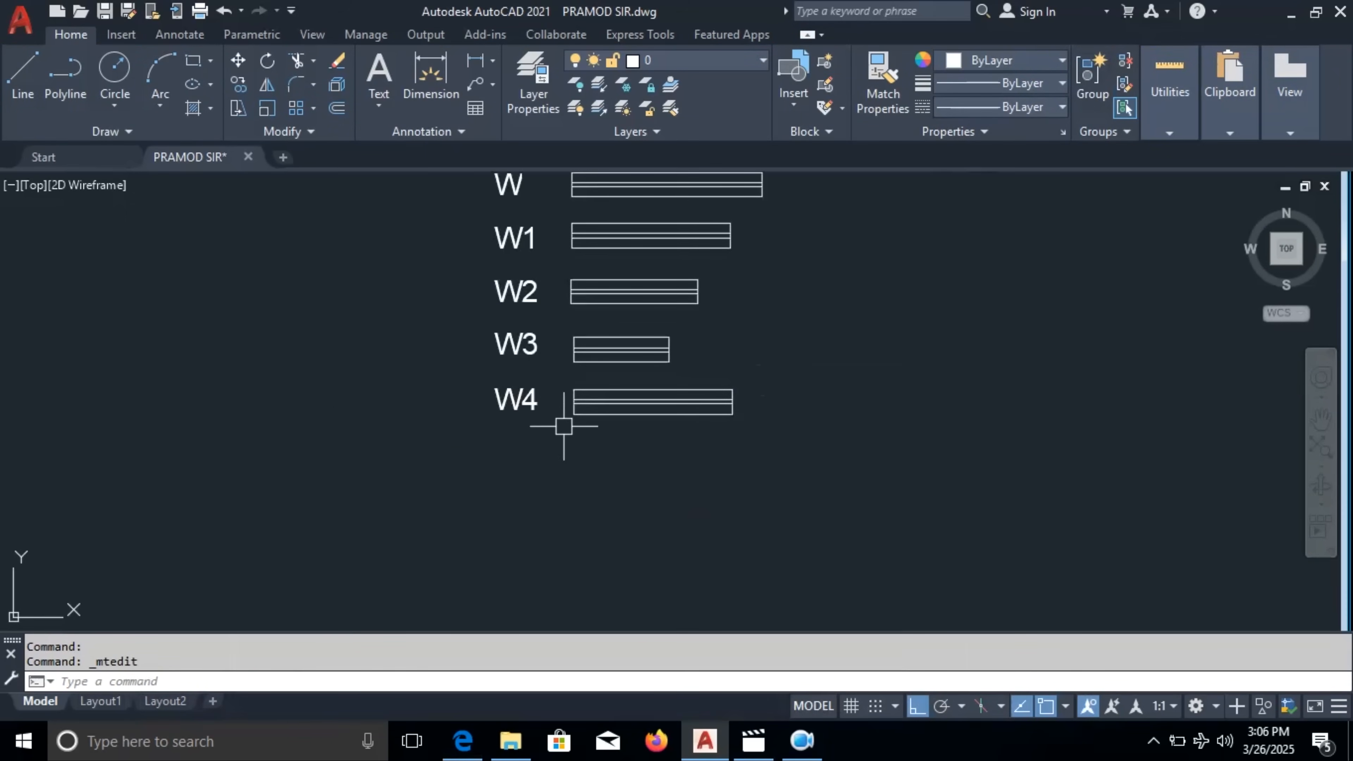
{"action": "scroll", "coordinate": [579, 463], "scroll_direction": "down", "scroll_amount": 2}
{"action": "left_click", "coordinate": [463, 741]}
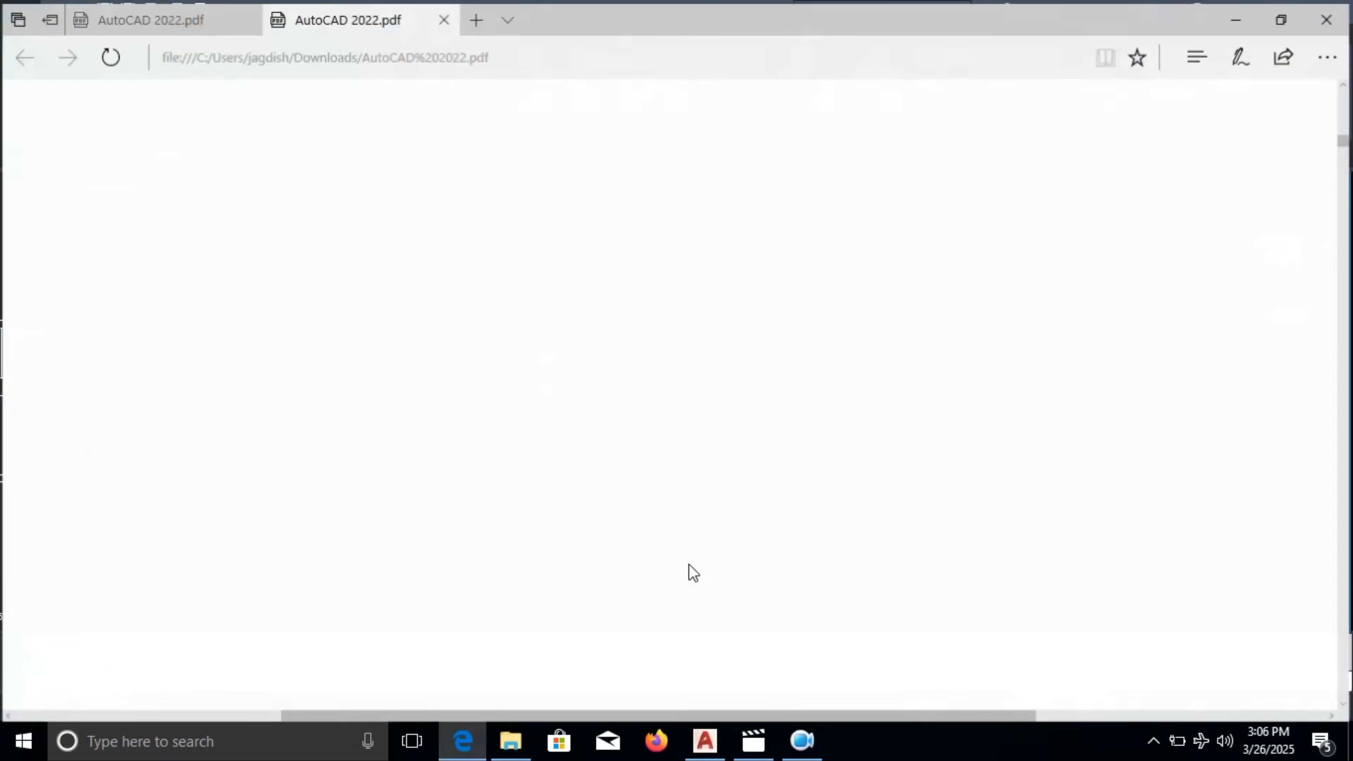
{"action": "scroll", "coordinate": [691, 556], "scroll_direction": "down", "scroll_amount": 10}
{"action": "scroll", "coordinate": [851, 357], "scroll_direction": "up", "scroll_amount": 1}
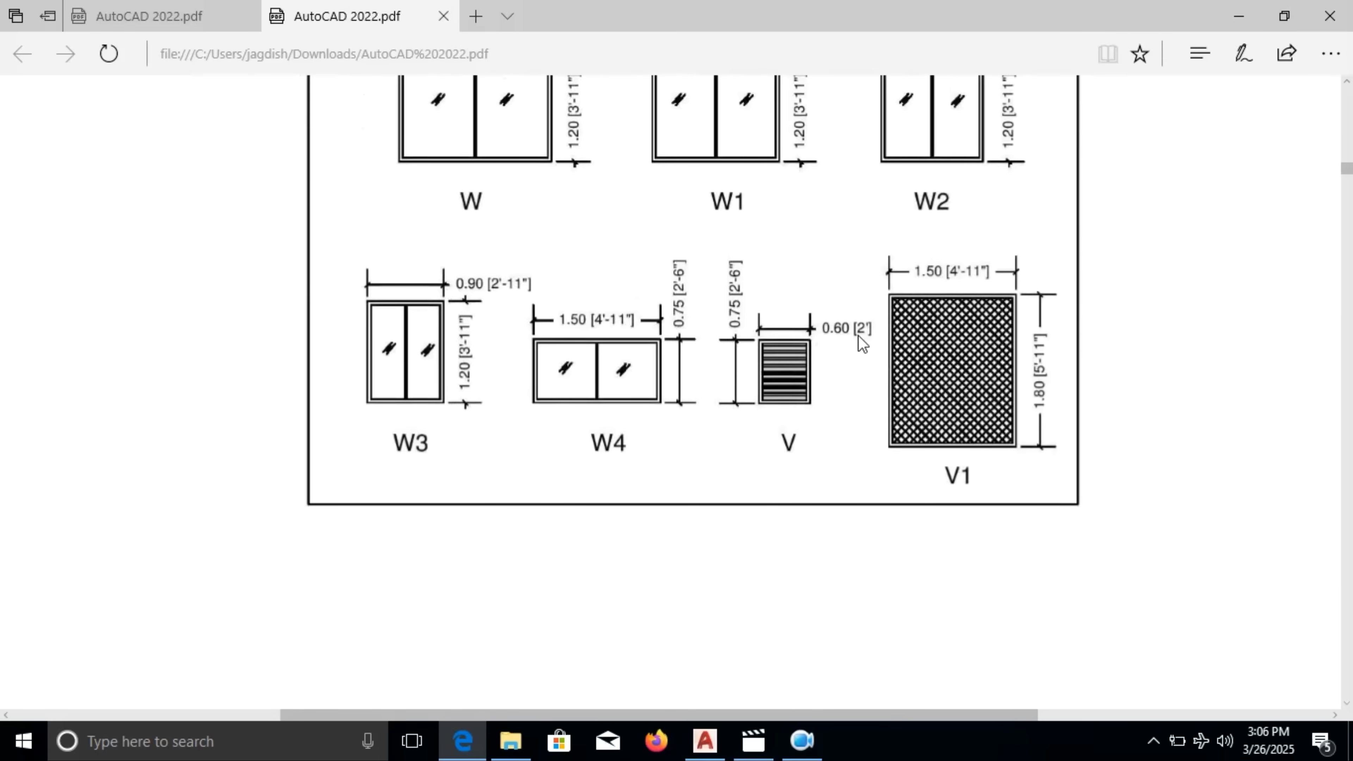
{"action": "left_click", "coordinate": [1242, 16]}
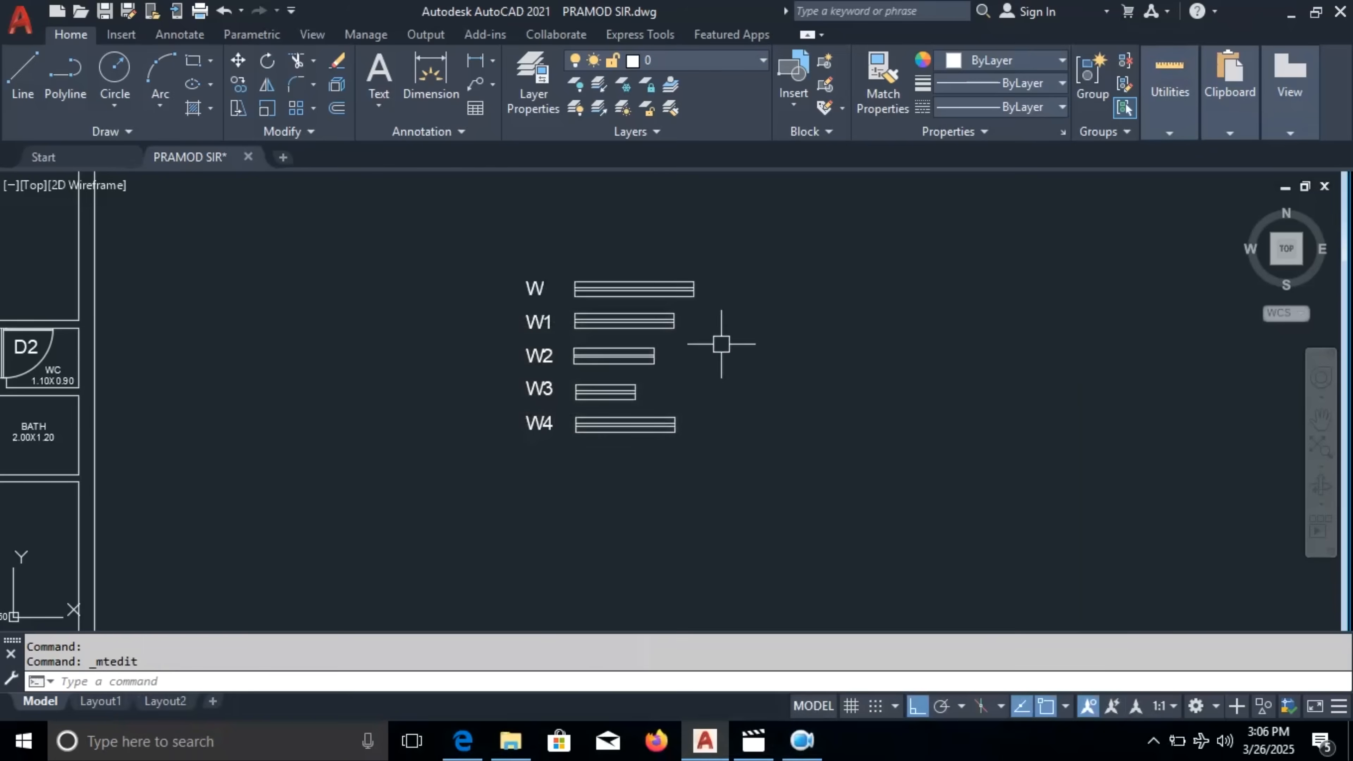
Draw a 0.60 by 0.23 rectangle below the W4 window symbol
{"action": "left_click", "coordinate": [193, 67]}
{"action": "left_click", "coordinate": [573, 488]}
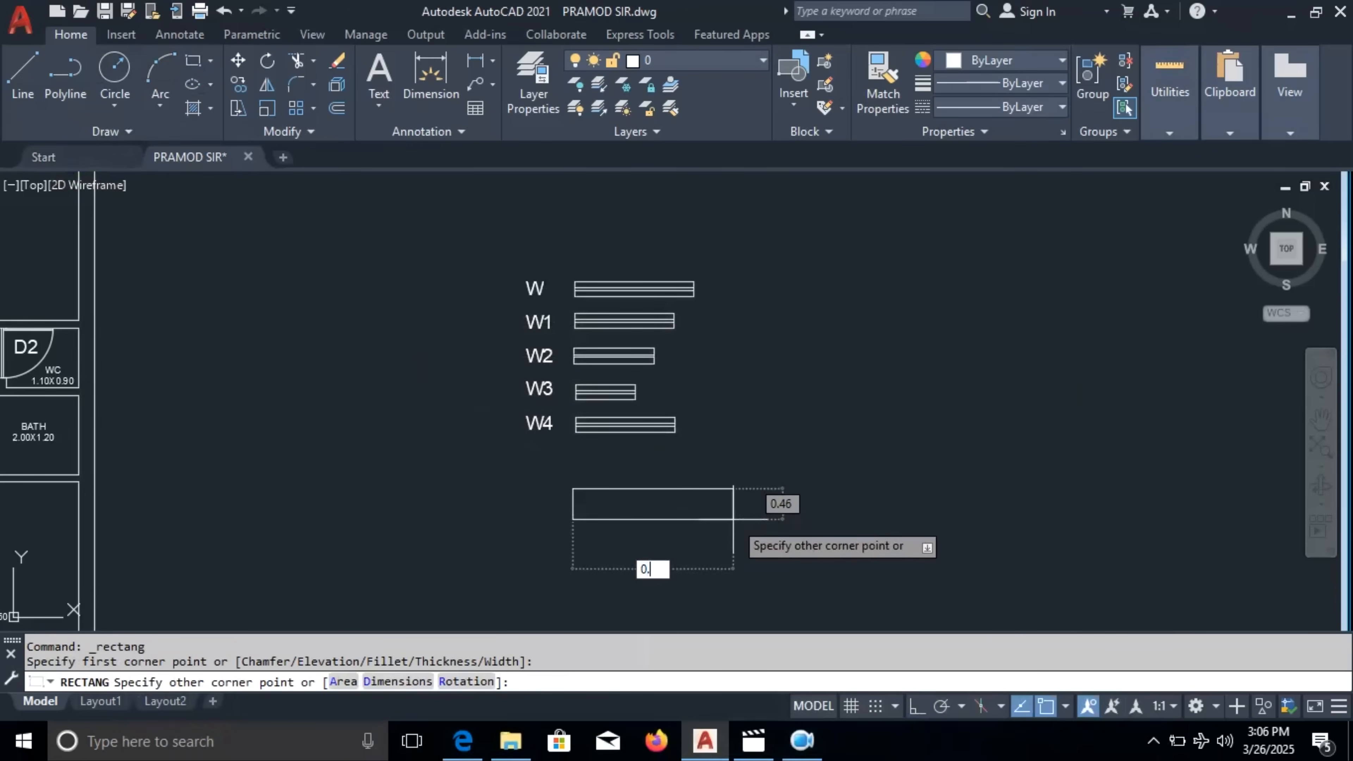
{"action": "key", "text": "Tab"}
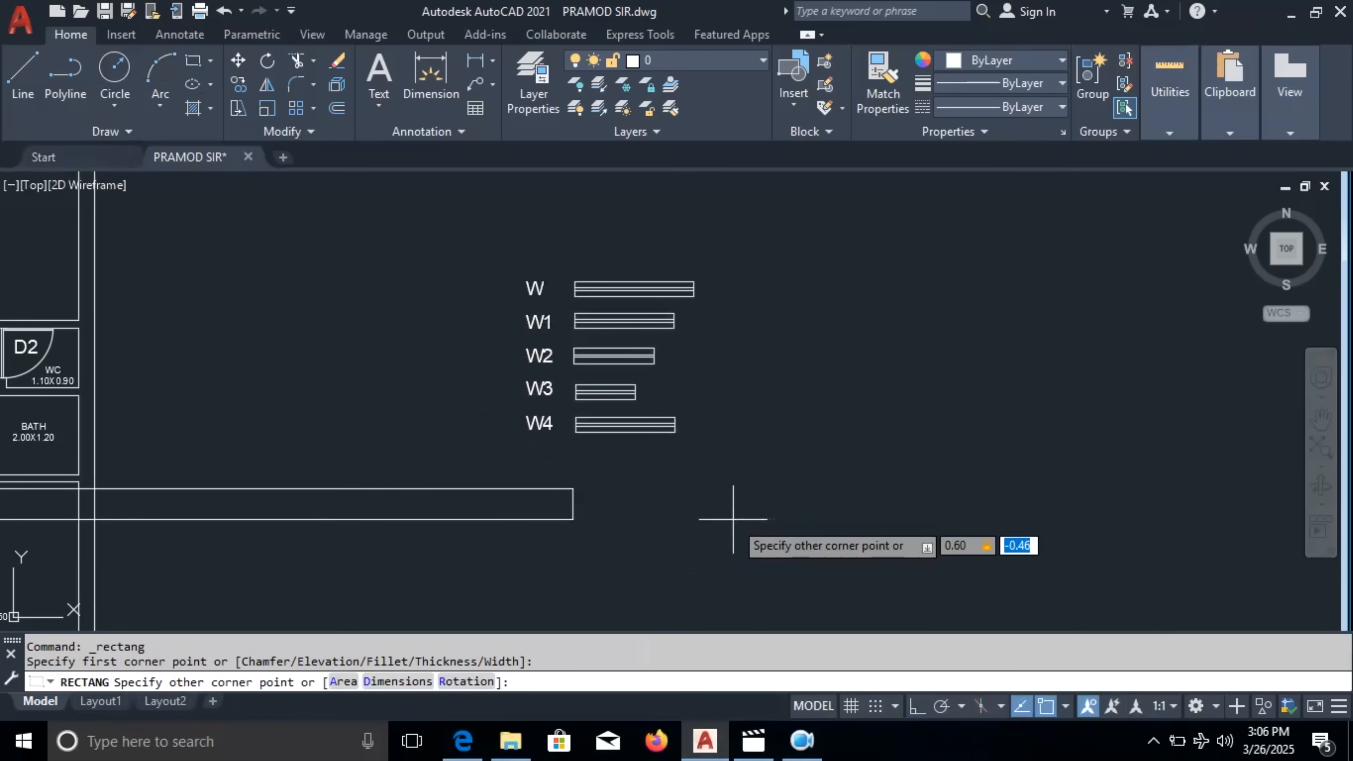
{"action": "type", "text": ".23"}
{"action": "key", "text": "Return"}
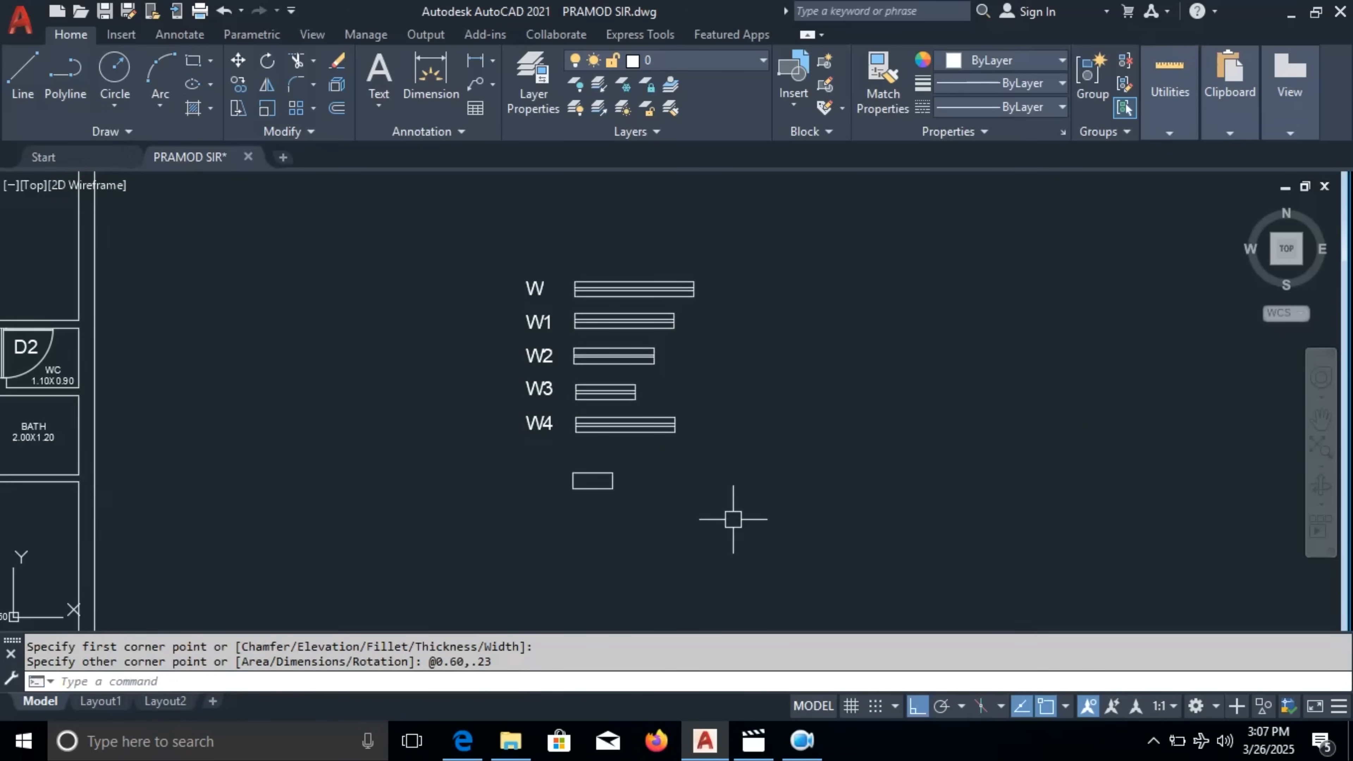
Draw a horizontal centre line across the 0.60 rectangle between the midpoints of its short sides
{"action": "scroll", "coordinate": [625, 472], "scroll_direction": "up", "scroll_amount": 5}
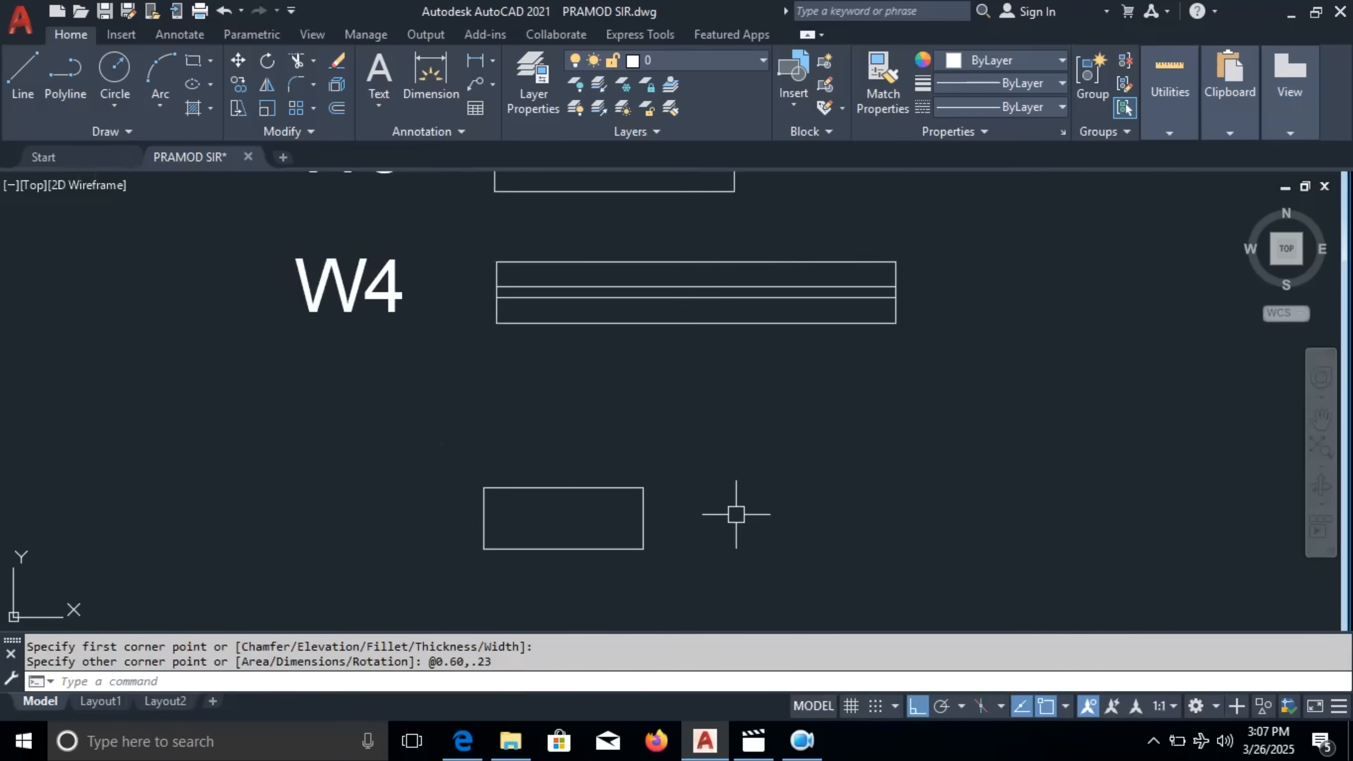
{"action": "type", "text": "L"}
{"action": "key", "text": "Return"}
{"action": "left_click", "coordinate": [484, 518]}
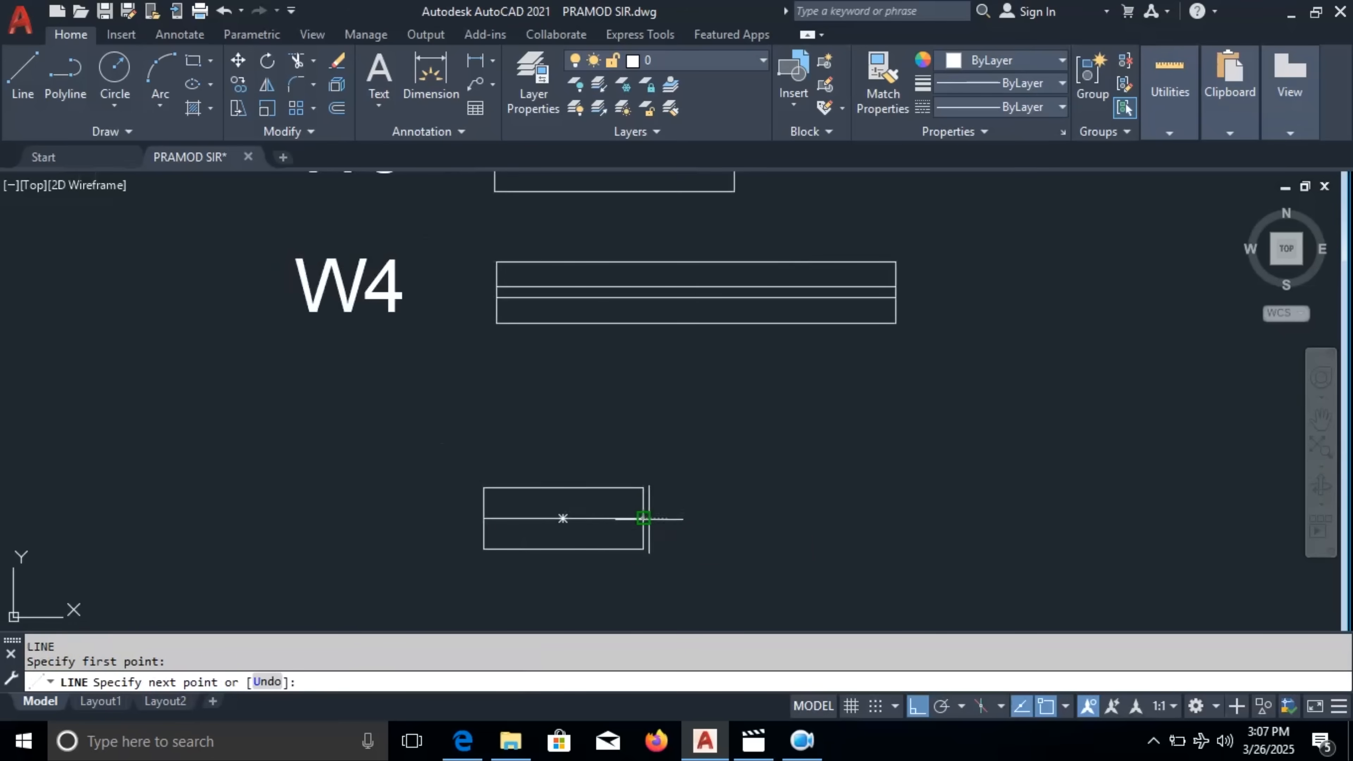
{"action": "left_click", "coordinate": [644, 518]}
{"action": "key", "text": "Return"}
Offset the 0.60 rectangle's centre line by 0.02 to both sides and delete the original line
{"action": "type", "text": "o"}
{"action": "key", "text": "Return"}
{"action": "key", "text": "Return"}
{"action": "left_click", "coordinate": [621, 518]}
{"action": "left_click", "coordinate": [607, 437]}
{"action": "scroll", "coordinate": [596, 520], "scroll_direction": "up", "scroll_amount": 3}
{"action": "left_click", "coordinate": [597, 510]}
{"action": "left_click", "coordinate": [608, 515]}
{"action": "key", "text": "Escape"}
{"action": "left_click", "coordinate": [610, 511]}
{"action": "key", "text": "Delete"}
Group the 0.60 rectangle with its two inner lines into one object
{"action": "scroll", "coordinate": [609, 509], "scroll_direction": "down", "scroll_amount": 4}
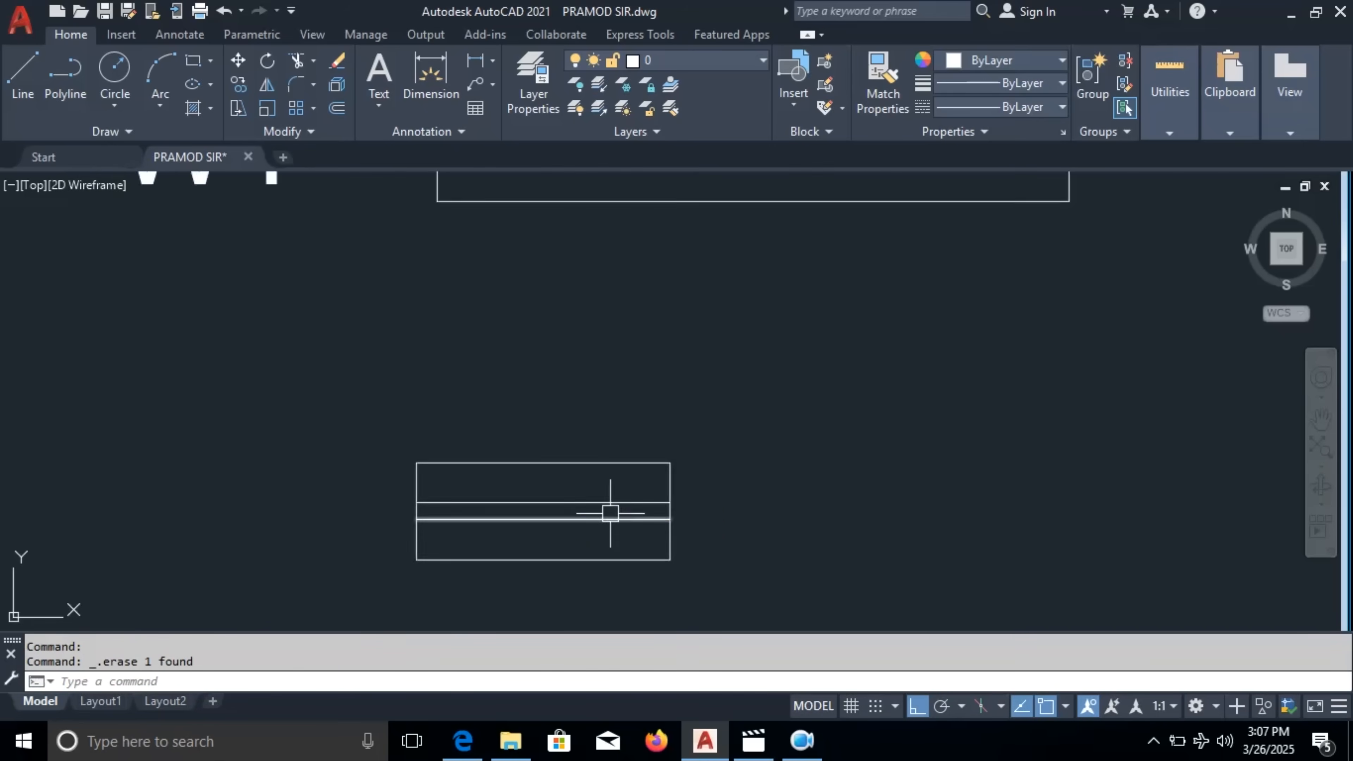
{"action": "left_click", "coordinate": [469, 449]}
{"action": "left_click", "coordinate": [742, 565]}
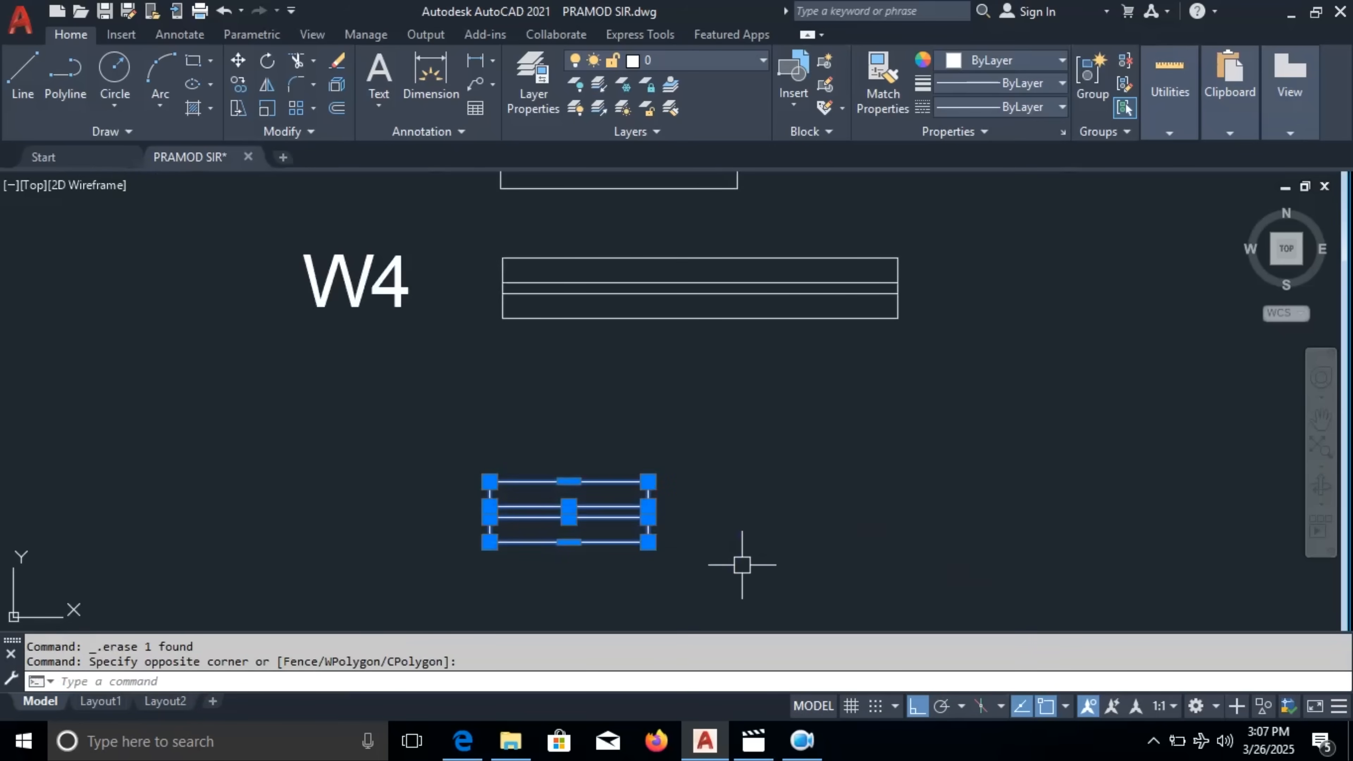
{"action": "type", "text": "G"}
{"action": "key", "text": "Return"}
Group the W4 window rectangle with its two inner lines into one object
{"action": "left_click", "coordinate": [671, 293]}
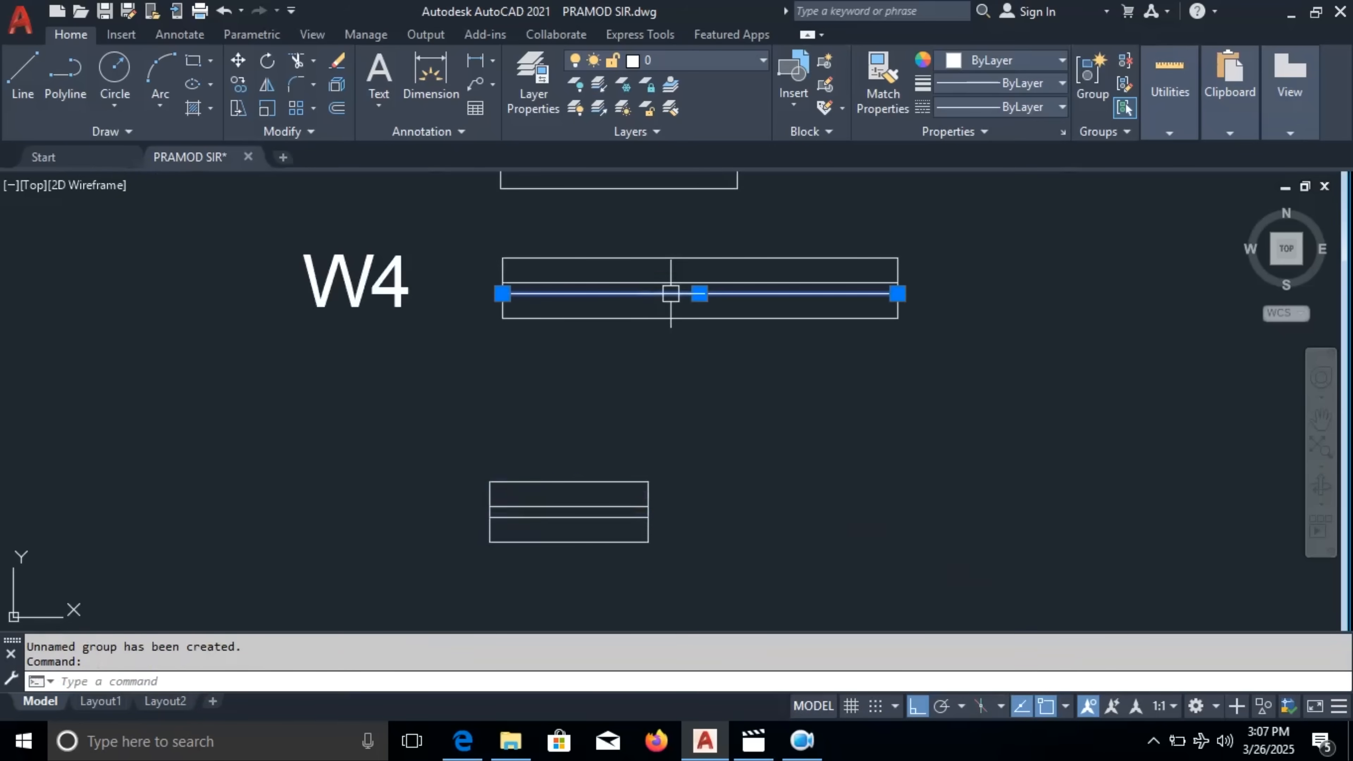
{"action": "left_click", "coordinate": [499, 240]}
{"action": "left_click", "coordinate": [1024, 376]}
{"action": "type", "text": "G"}
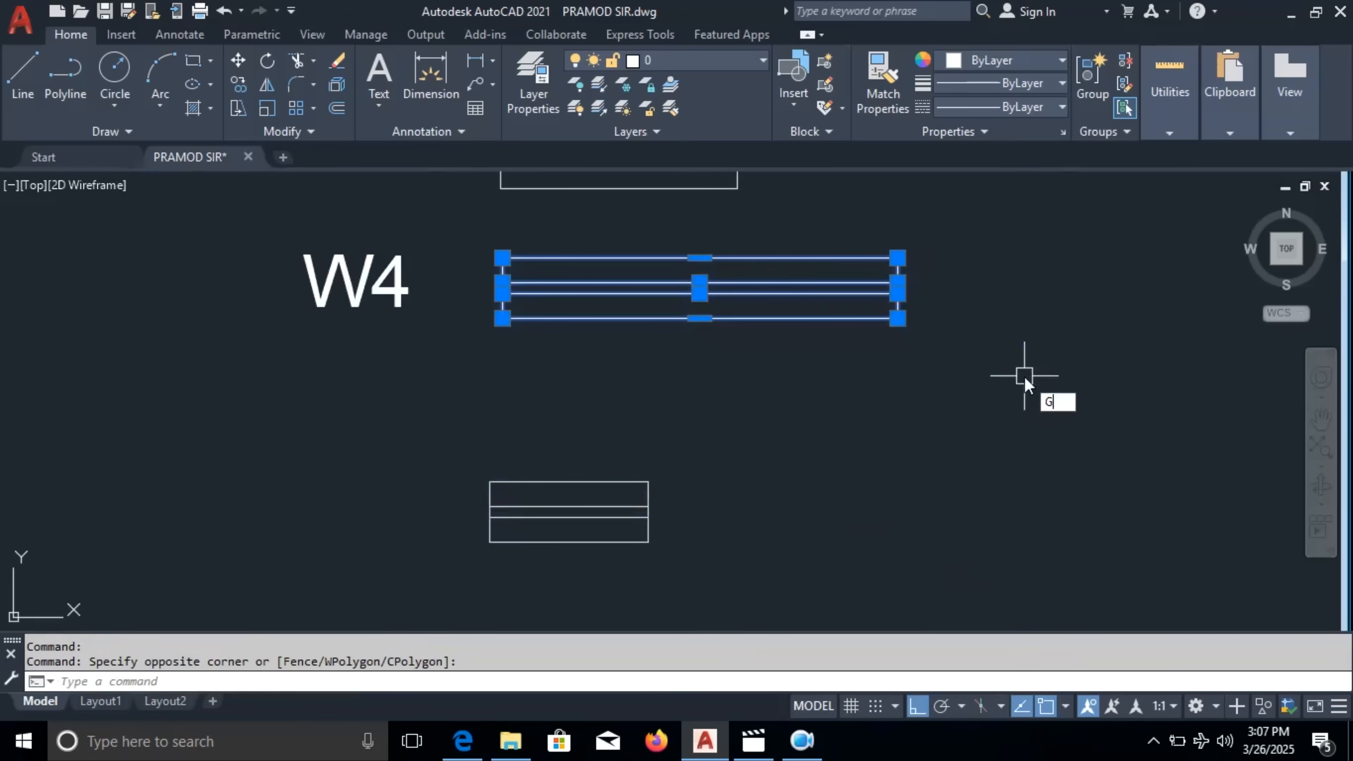
{"action": "key", "text": "Return"}
Copy the label W4 straight down beside the 0.60 symbol
{"action": "left_click", "coordinate": [408, 288]}
{"action": "type", "text": "CO"}
{"action": "key", "text": "Return"}
{"action": "left_click", "coordinate": [244, 289]}
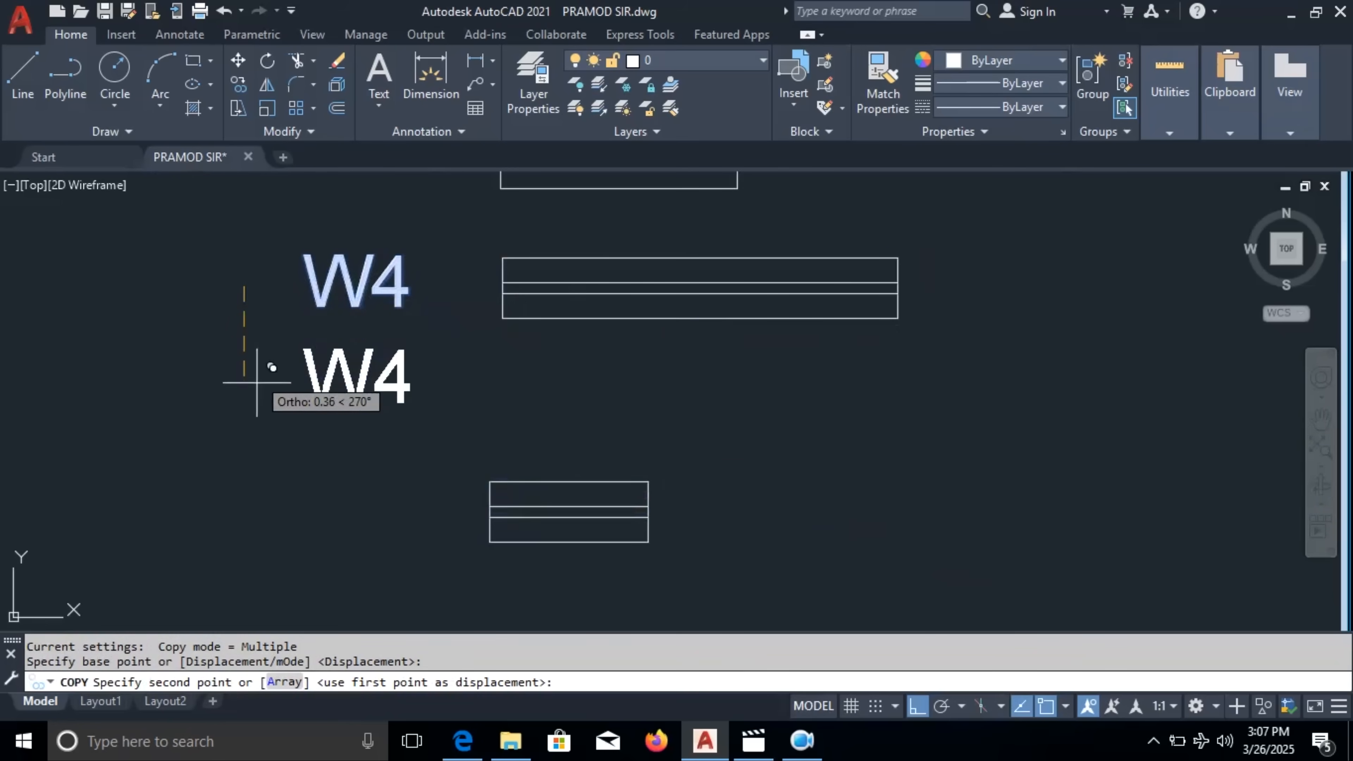
{"action": "left_click", "coordinate": [256, 500]}
{"action": "key", "text": "Escape"}
Replace the copied label's text beside the 0.60 symbol with V
{"action": "double_click", "coordinate": [400, 496]}
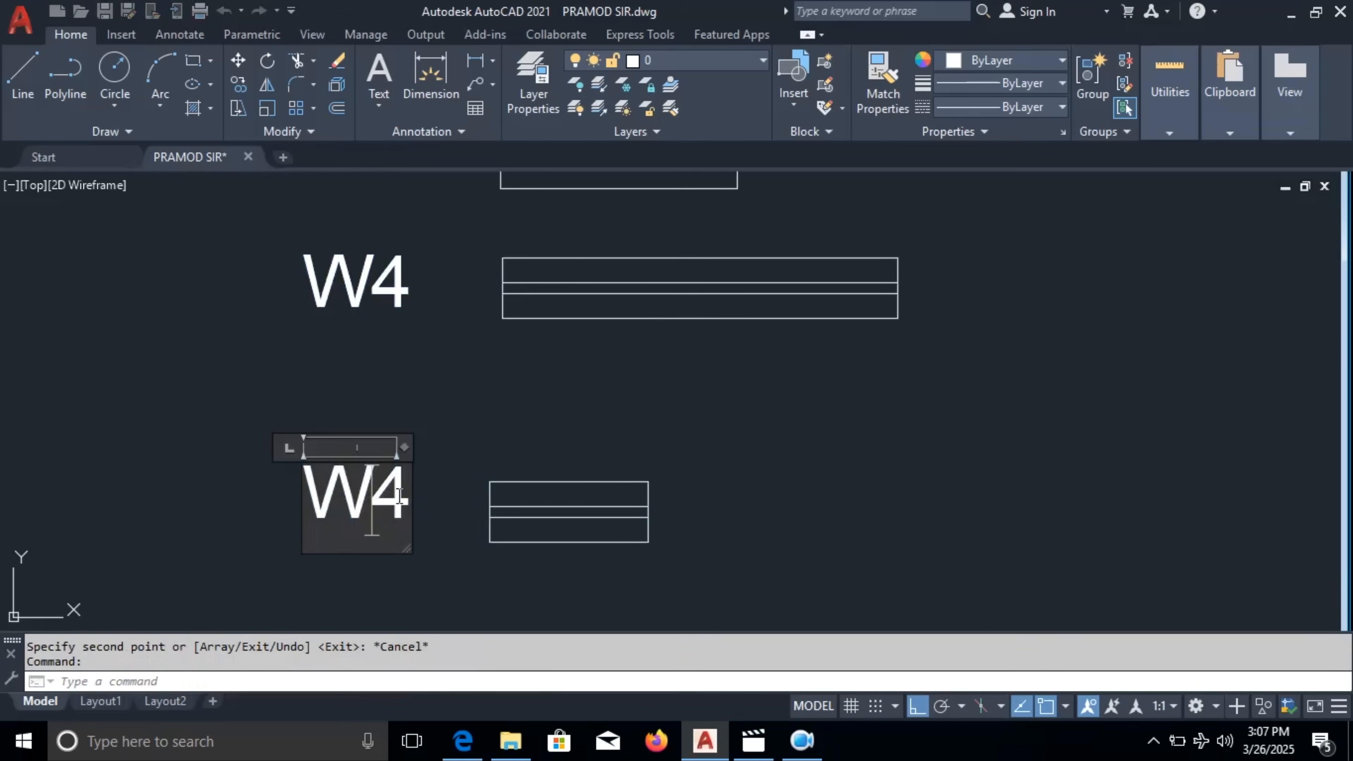
{"action": "key", "text": "ctrl+a"}
{"action": "type", "text": "V"}
{"action": "left_click", "coordinate": [722, 451]}
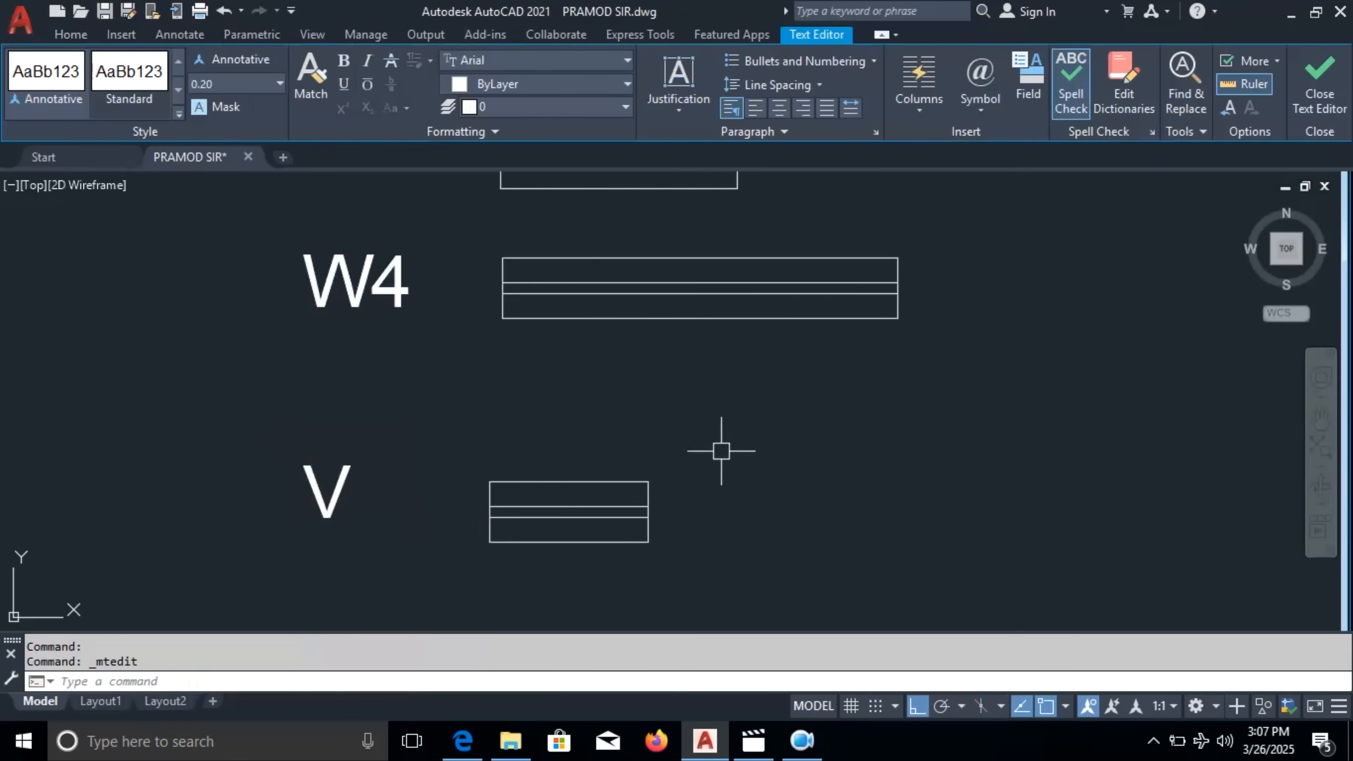
{"action": "scroll", "coordinate": [722, 451], "scroll_direction": "down", "scroll_amount": 5}
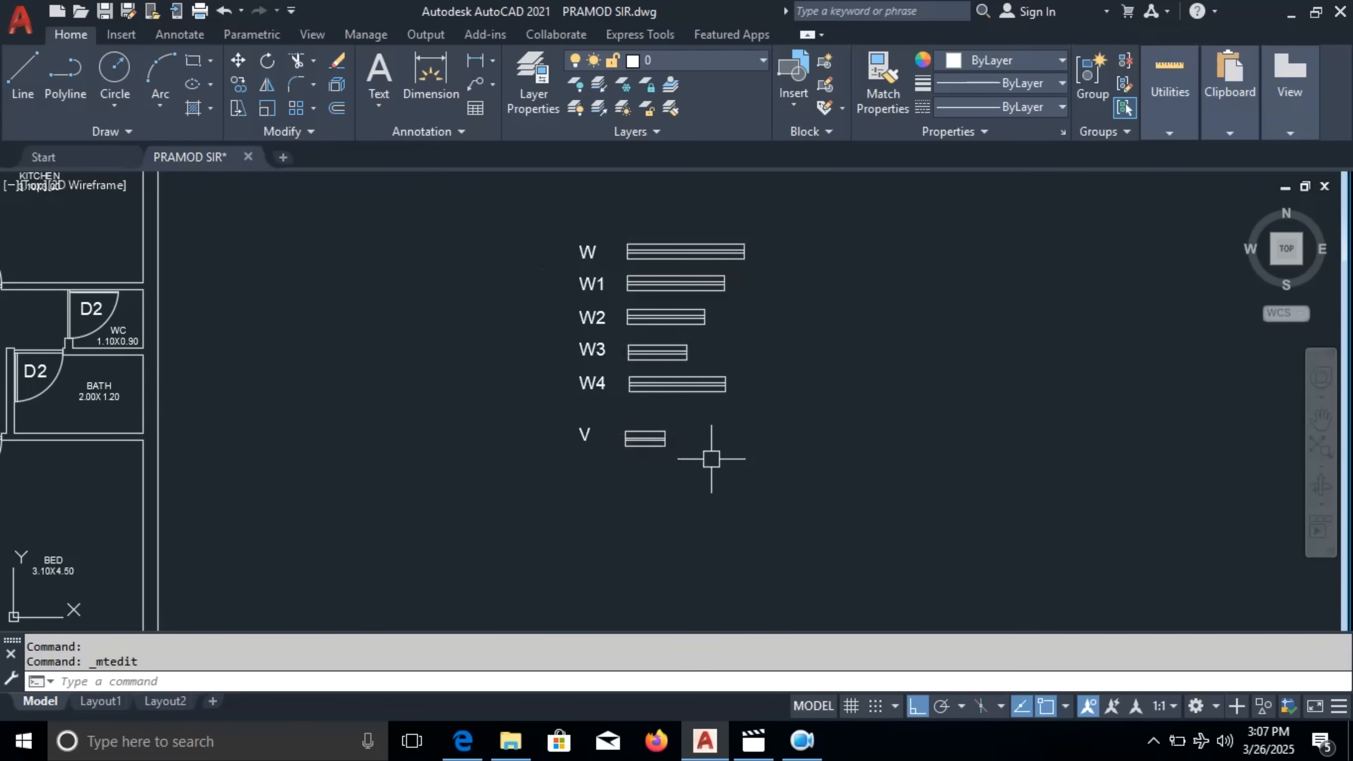
{"action": "middle_click_drag", "start_coordinate": [710, 460], "coordinate": [871, 469]}
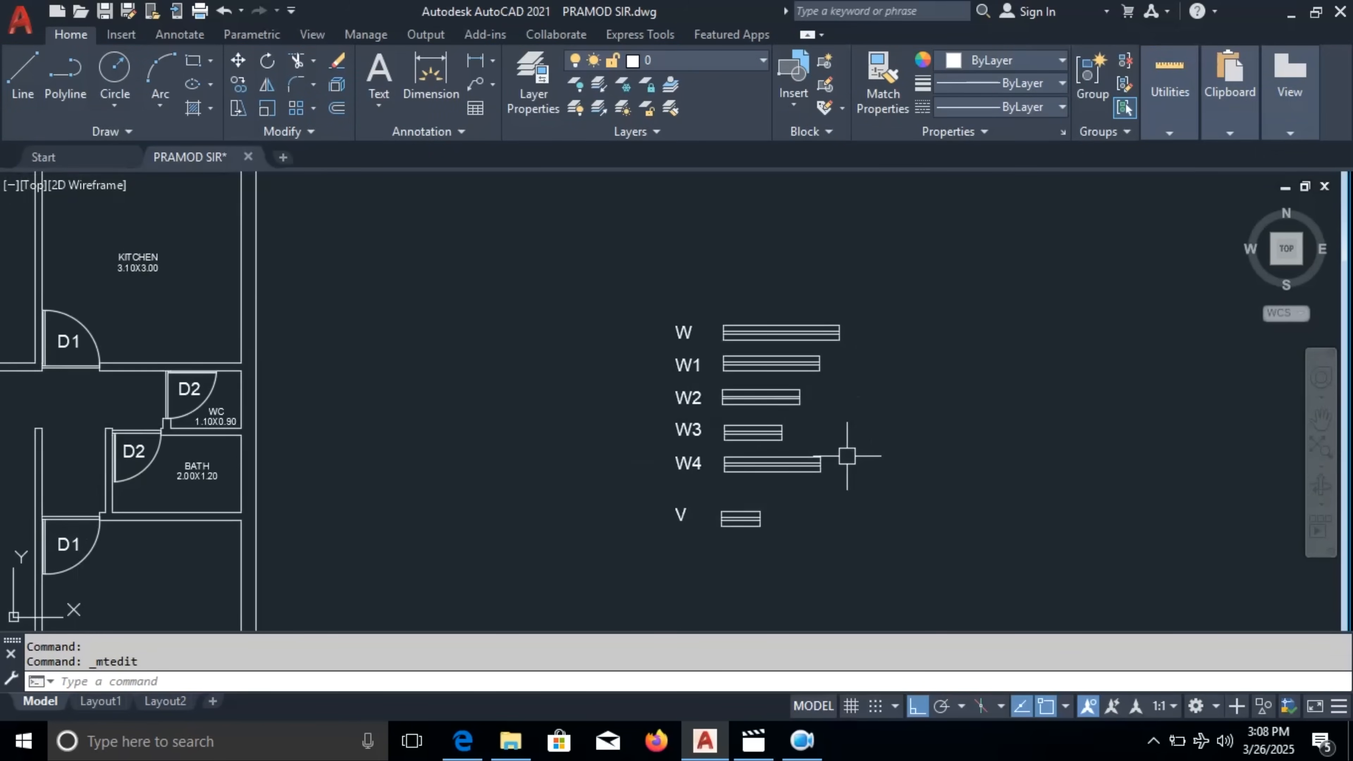
{"action": "scroll", "coordinate": [849, 458], "scroll_direction": "up", "scroll_amount": 2}
{"action": "scroll", "coordinate": [930, 393], "scroll_direction": "down", "scroll_amount": 2}
{"action": "scroll", "coordinate": [930, 393], "scroll_direction": "down", "scroll_amount": 6}
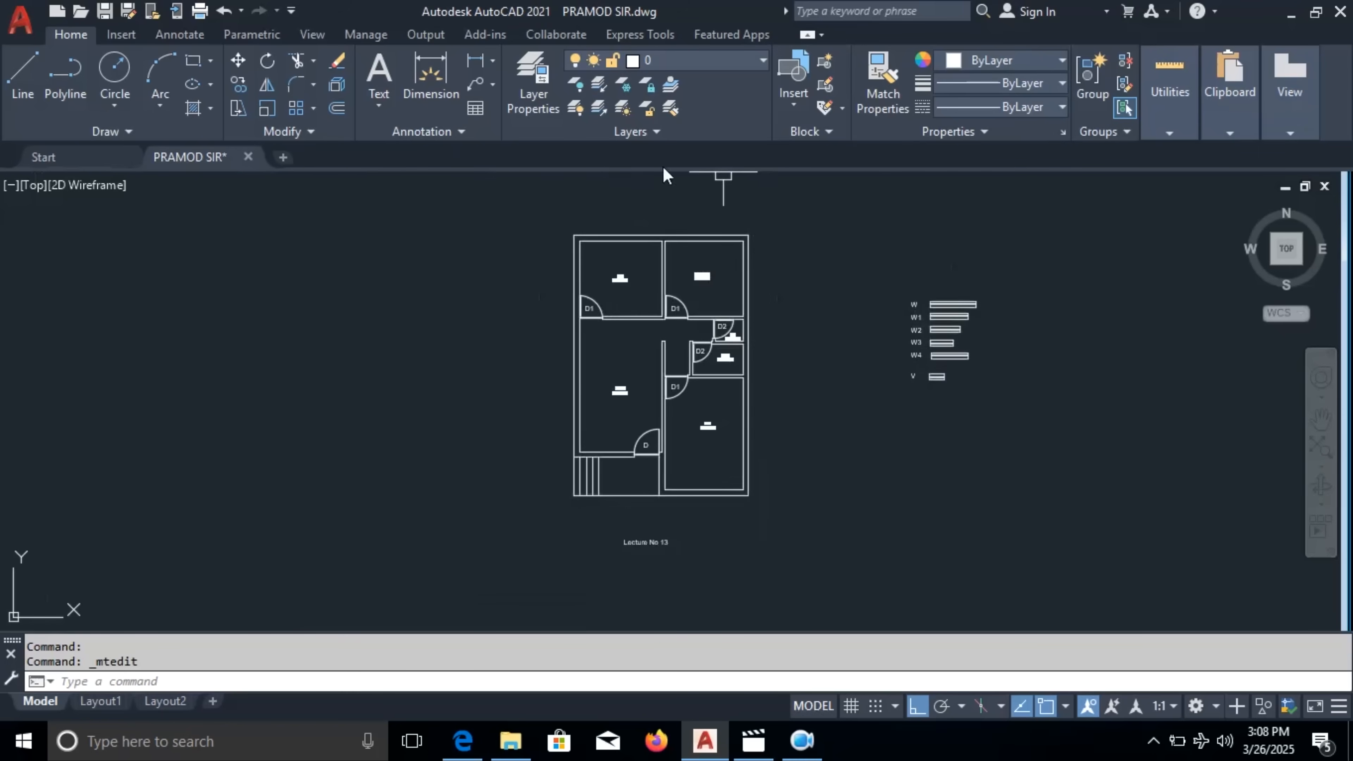
{"action": "scroll", "coordinate": [914, 377], "scroll_direction": "up", "scroll_amount": 1}
{"action": "middle_click_drag", "start_coordinate": [914, 377], "coordinate": [754, 436]}
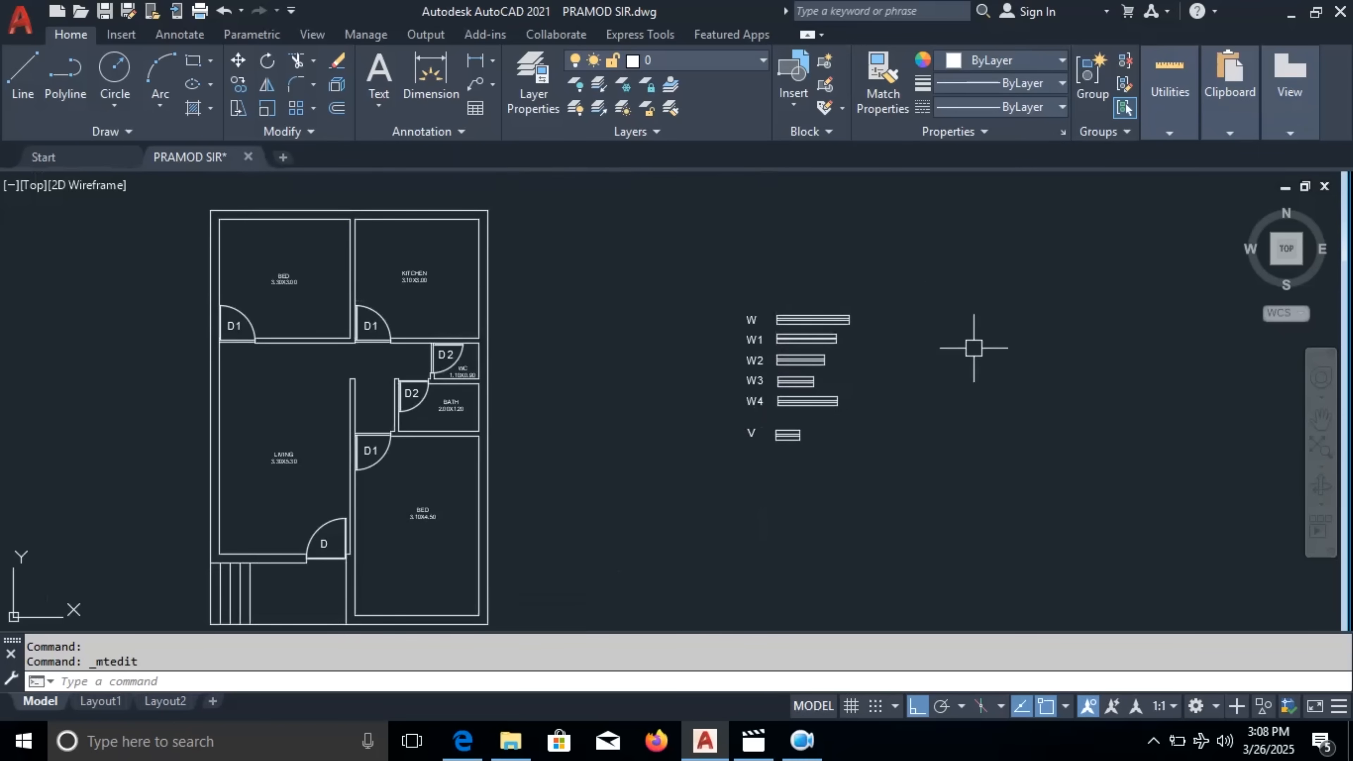